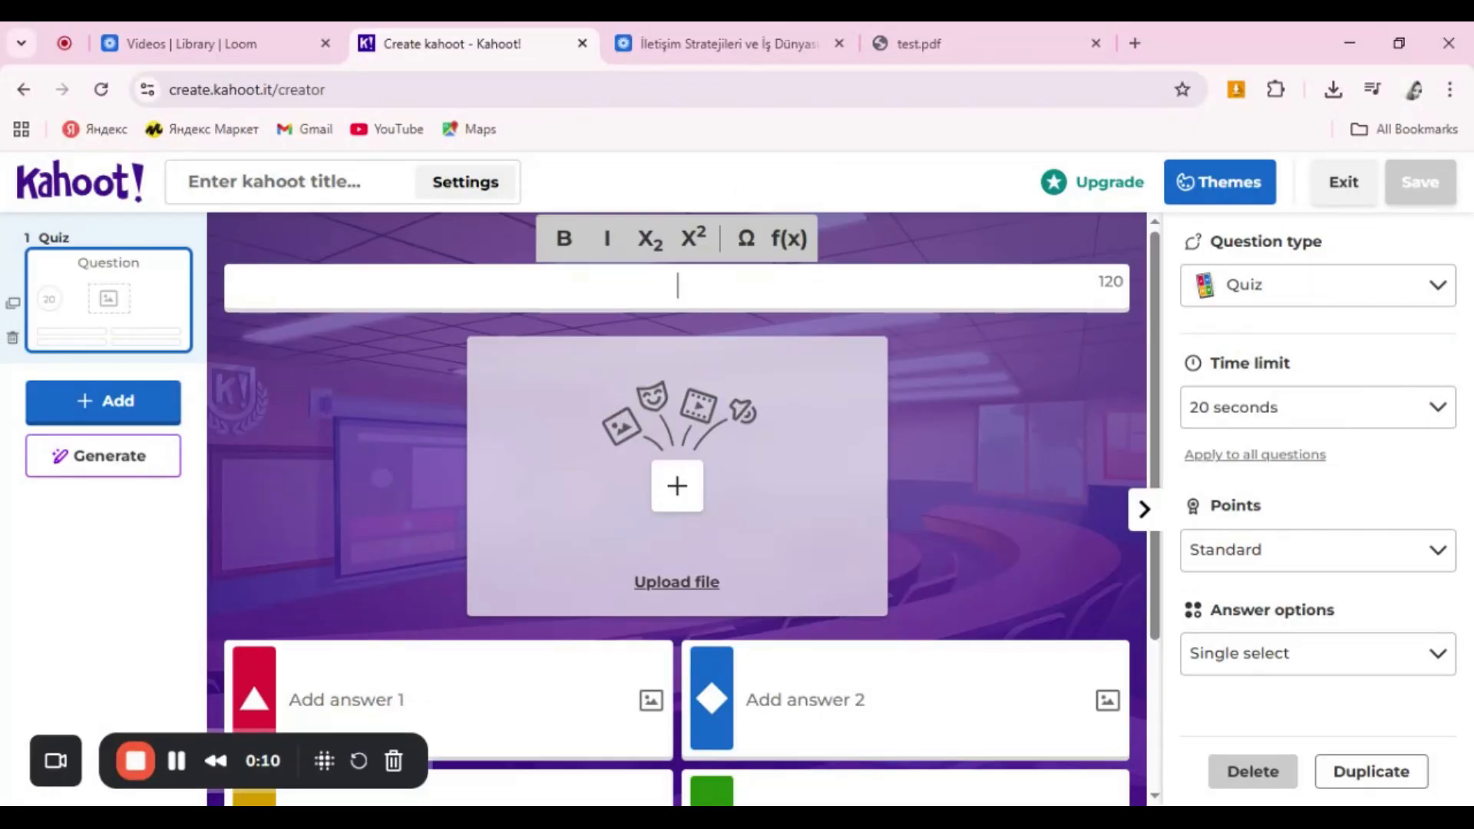
# Step: Copy the question "Proteza nima?" from test.pdf into the question text of the first quiz question
pyautogui.click(977, 24)
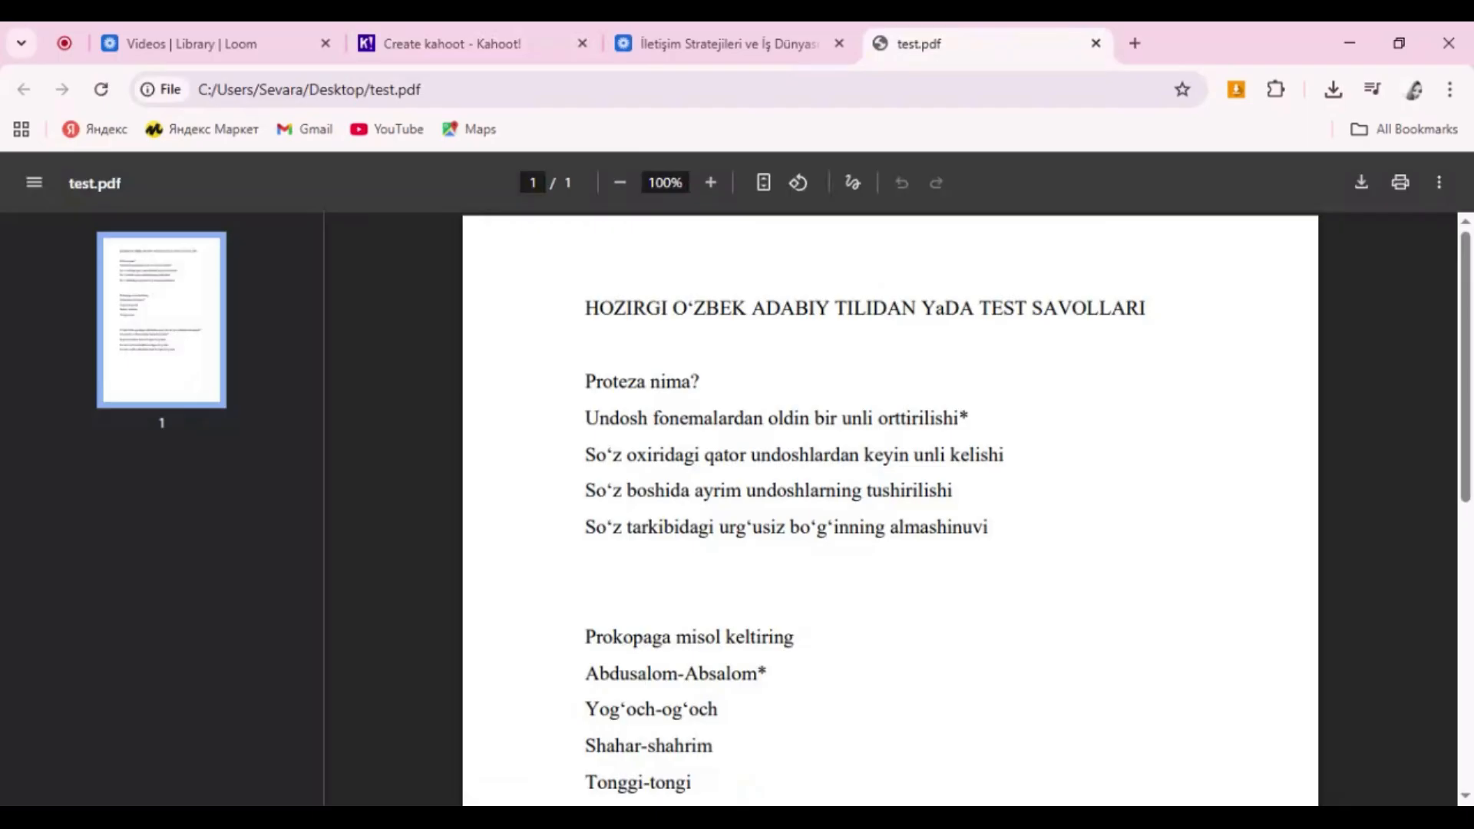
pyautogui.scroll(-2, 891, 507)
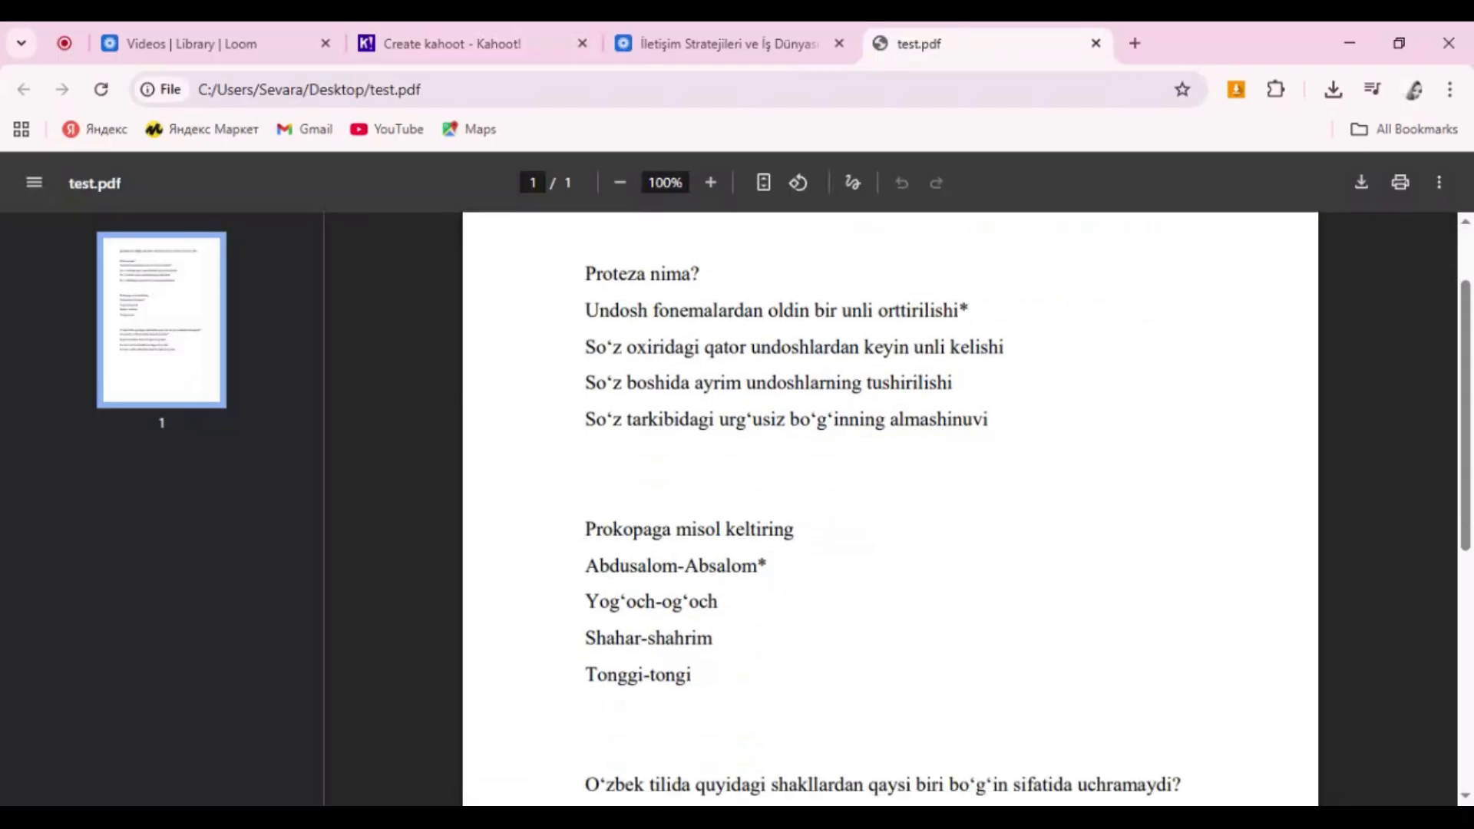
pyautogui.moveTo(586, 275); pyautogui.dragTo(700, 275)
pyautogui.hotkey('ctrl', 'c')
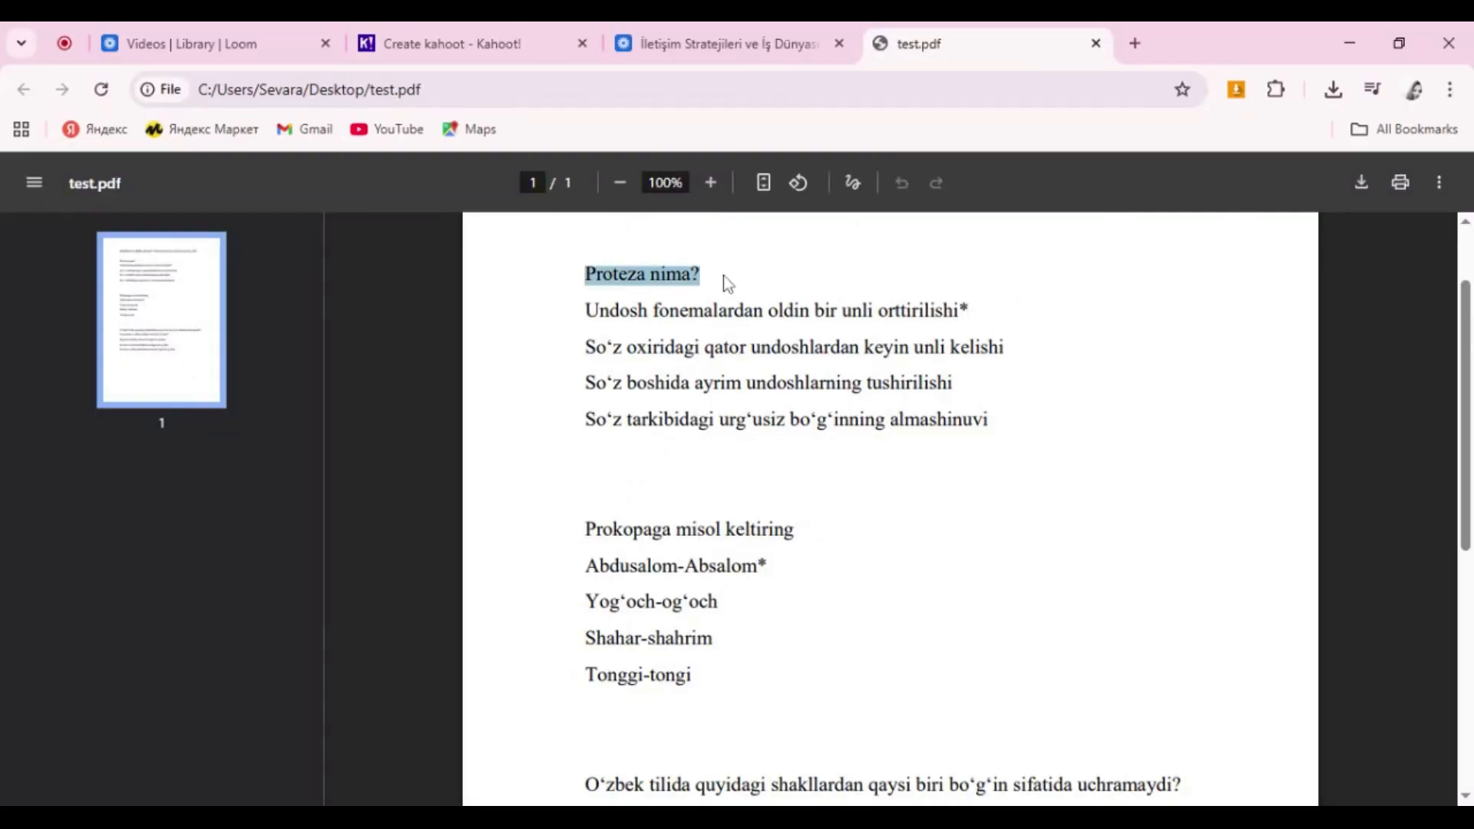
pyautogui.click(543, 35)
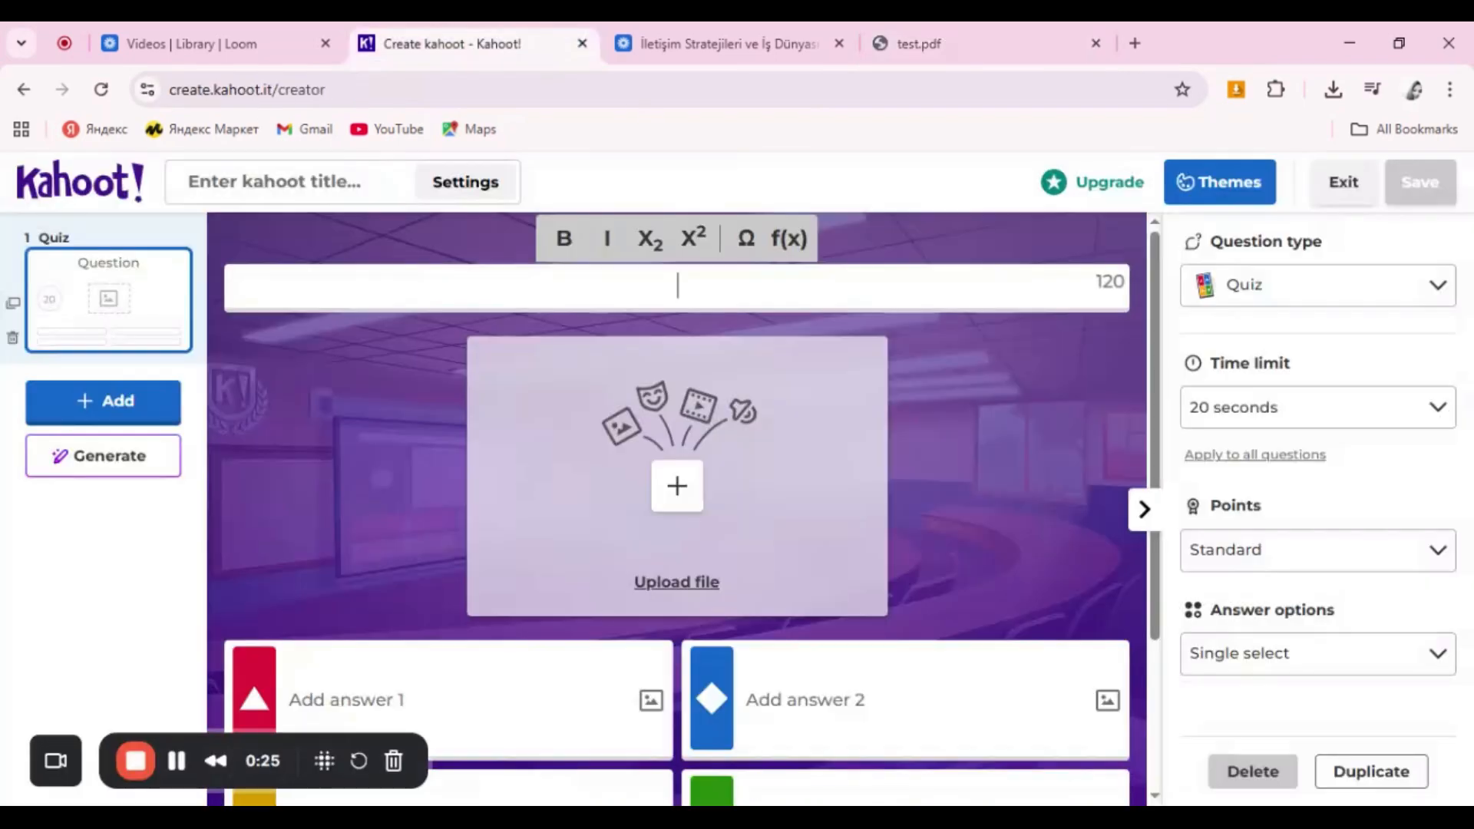
pyautogui.hotkey('ctrl', 'v')
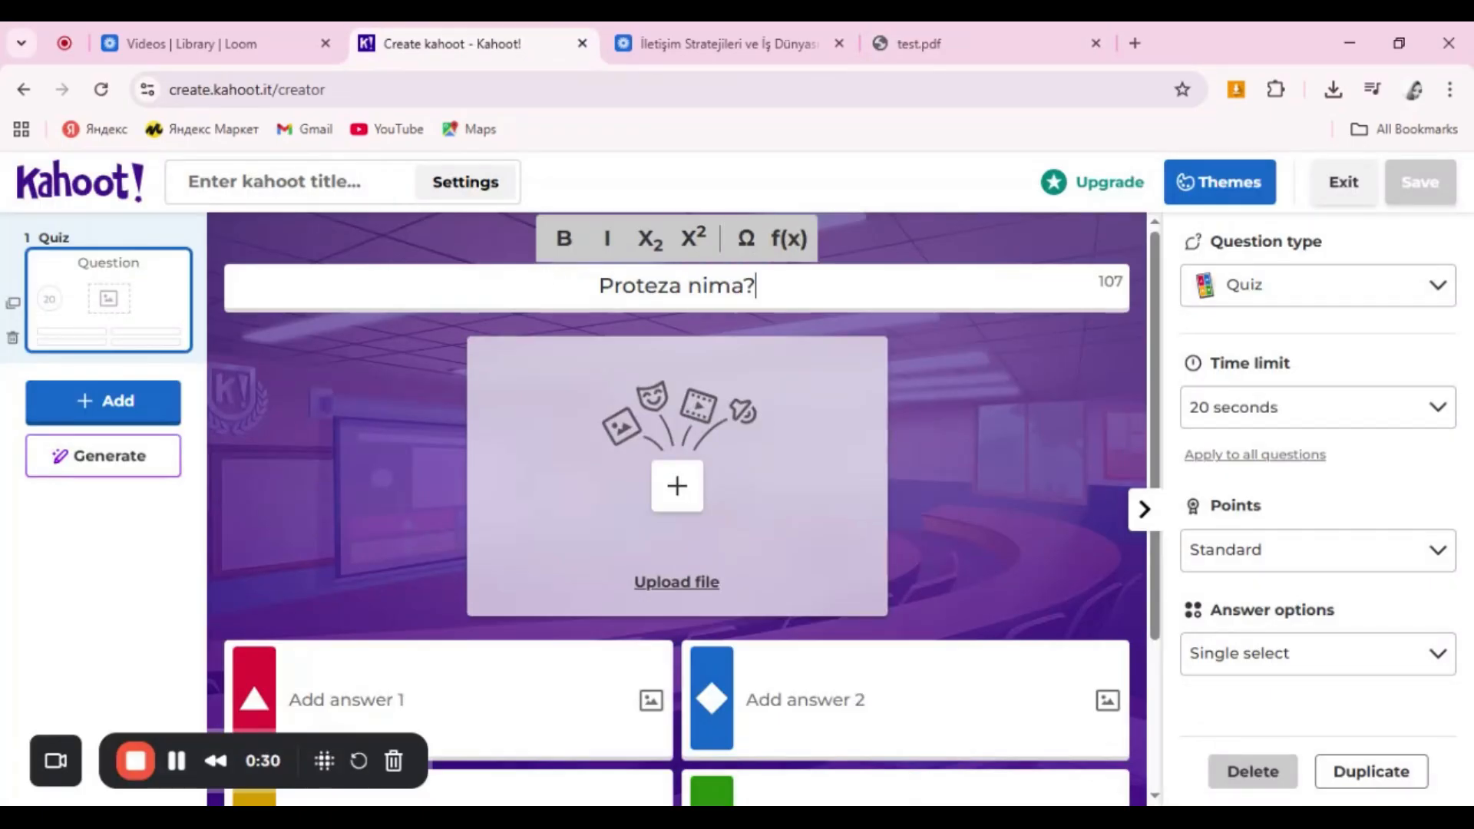
# Step: Copy "Undosh fonemalardan oldin bir unli orttirilishi" from test.pdf, without the asterisk, into answer 1 and mark it as correct
pyautogui.click(940, 35)
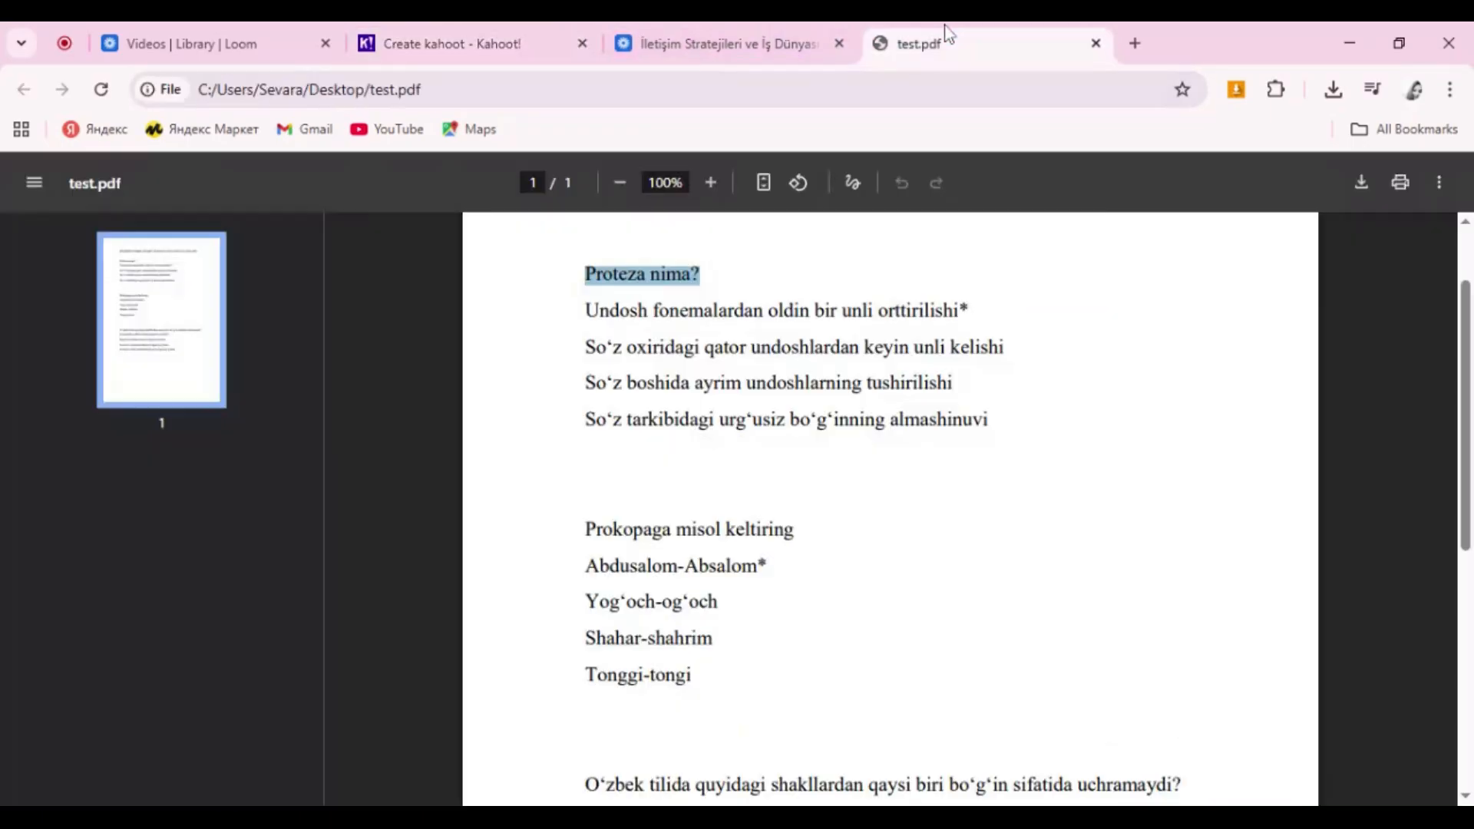
pyautogui.moveTo(585, 310); pyautogui.dragTo(957, 310)
pyautogui.hotkey('ctrl', 'c')
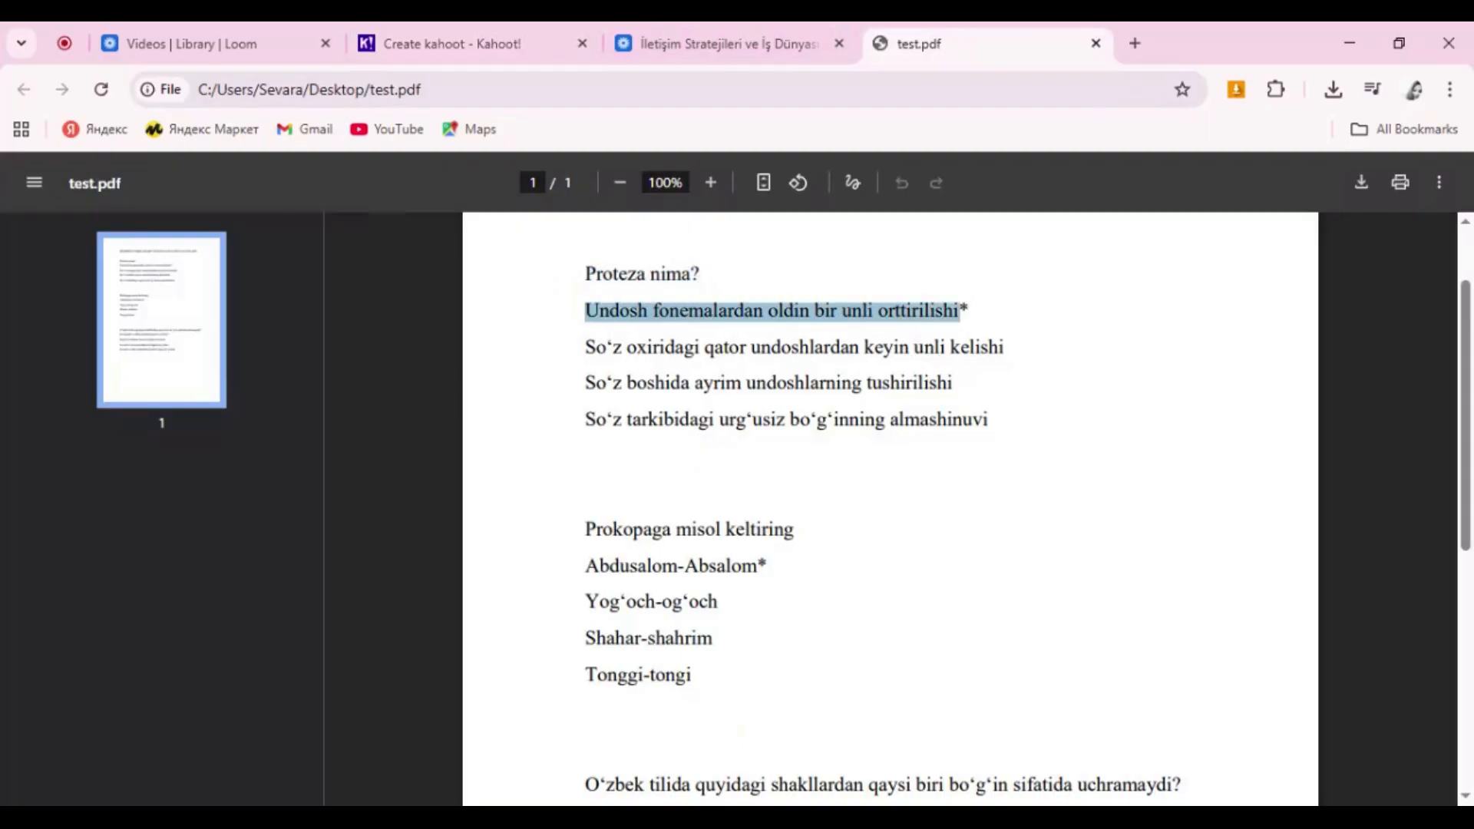
pyautogui.click(507, 38)
pyautogui.click(442, 702)
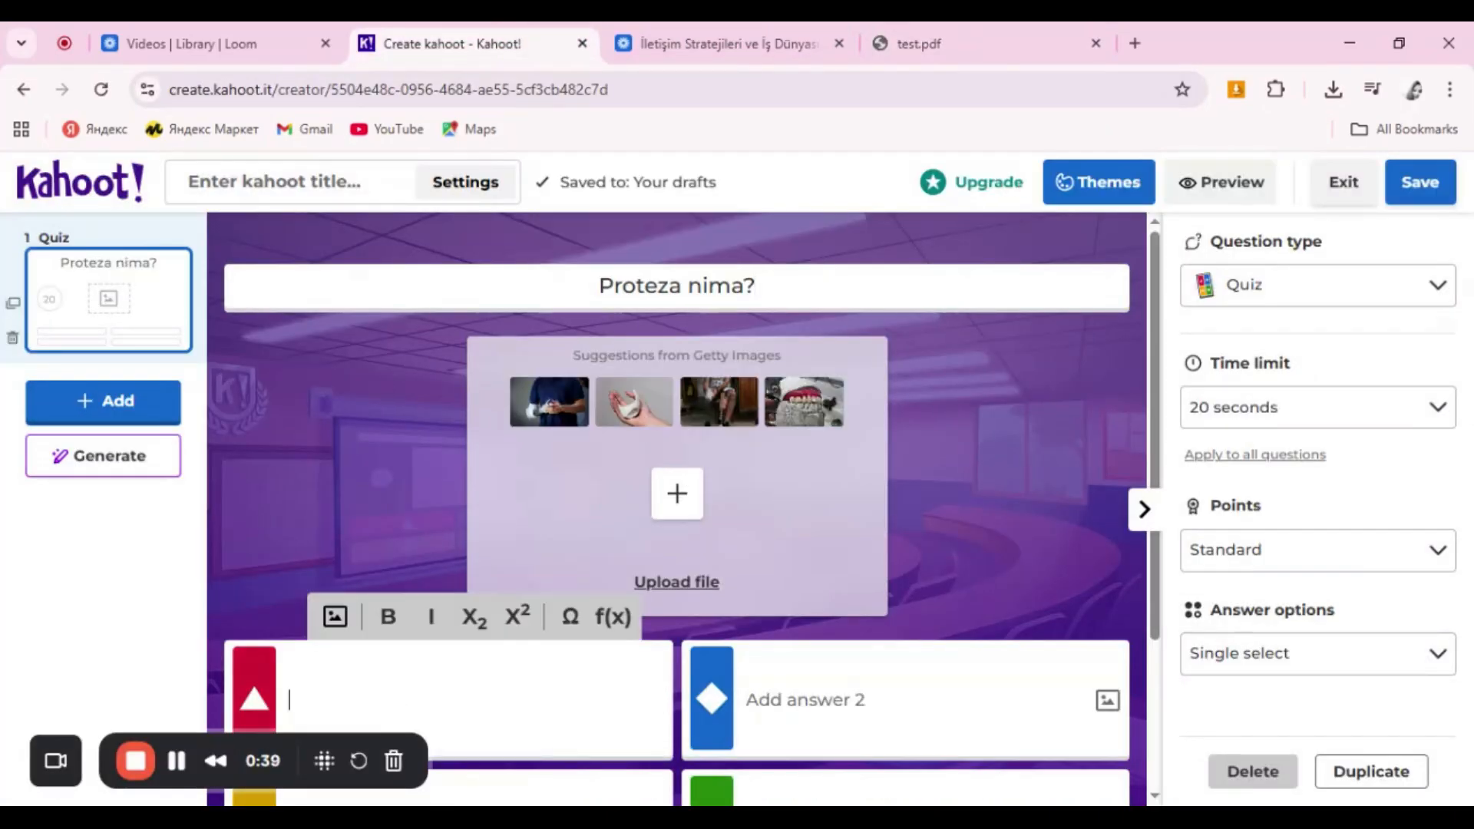
pyautogui.scroll(-1, 662, 634)
pyautogui.scroll(-1, 675, 572)
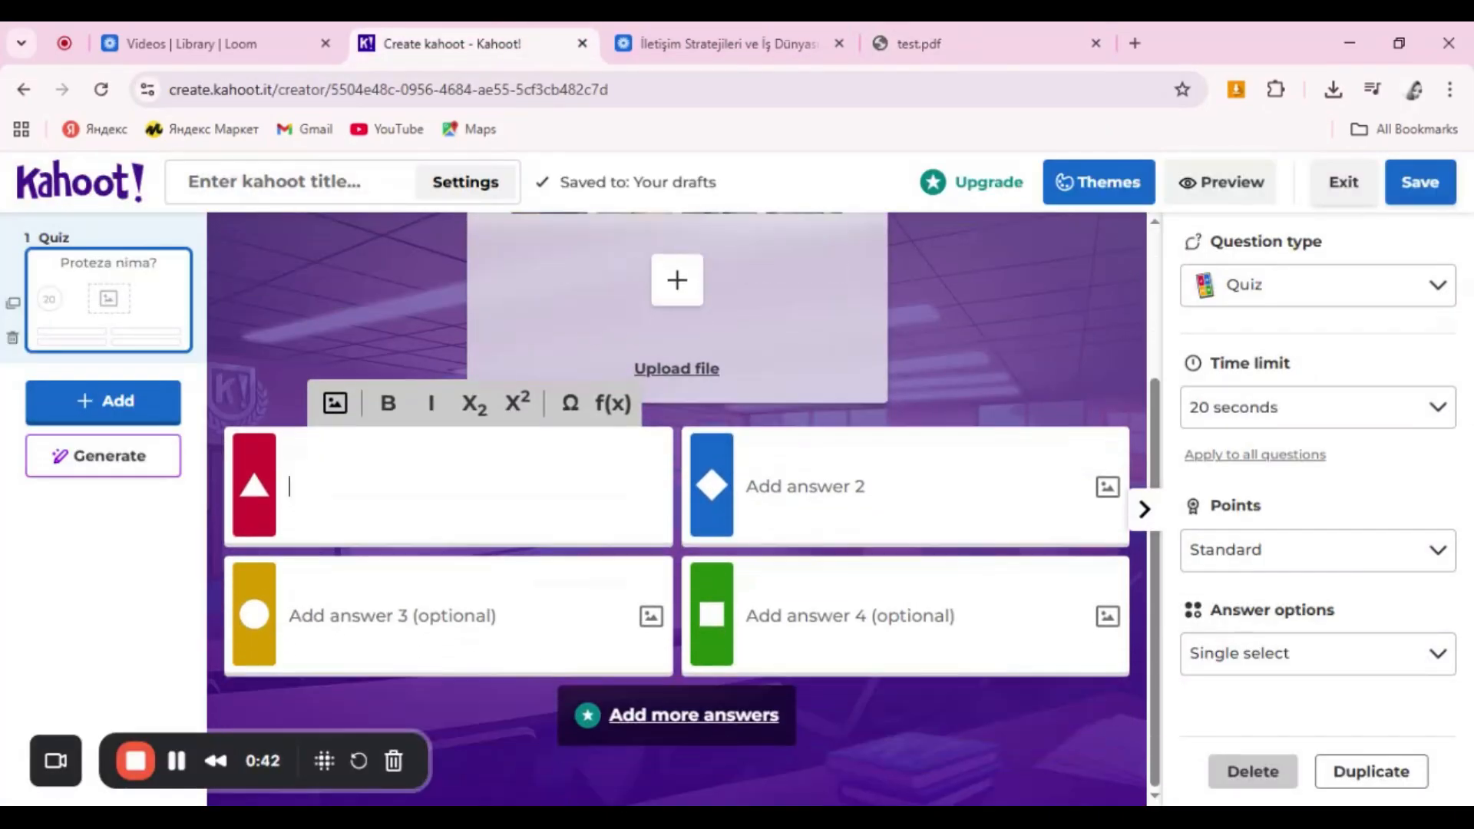
pyautogui.hotkey('ctrl', 'v')
pyautogui.click(634, 489)
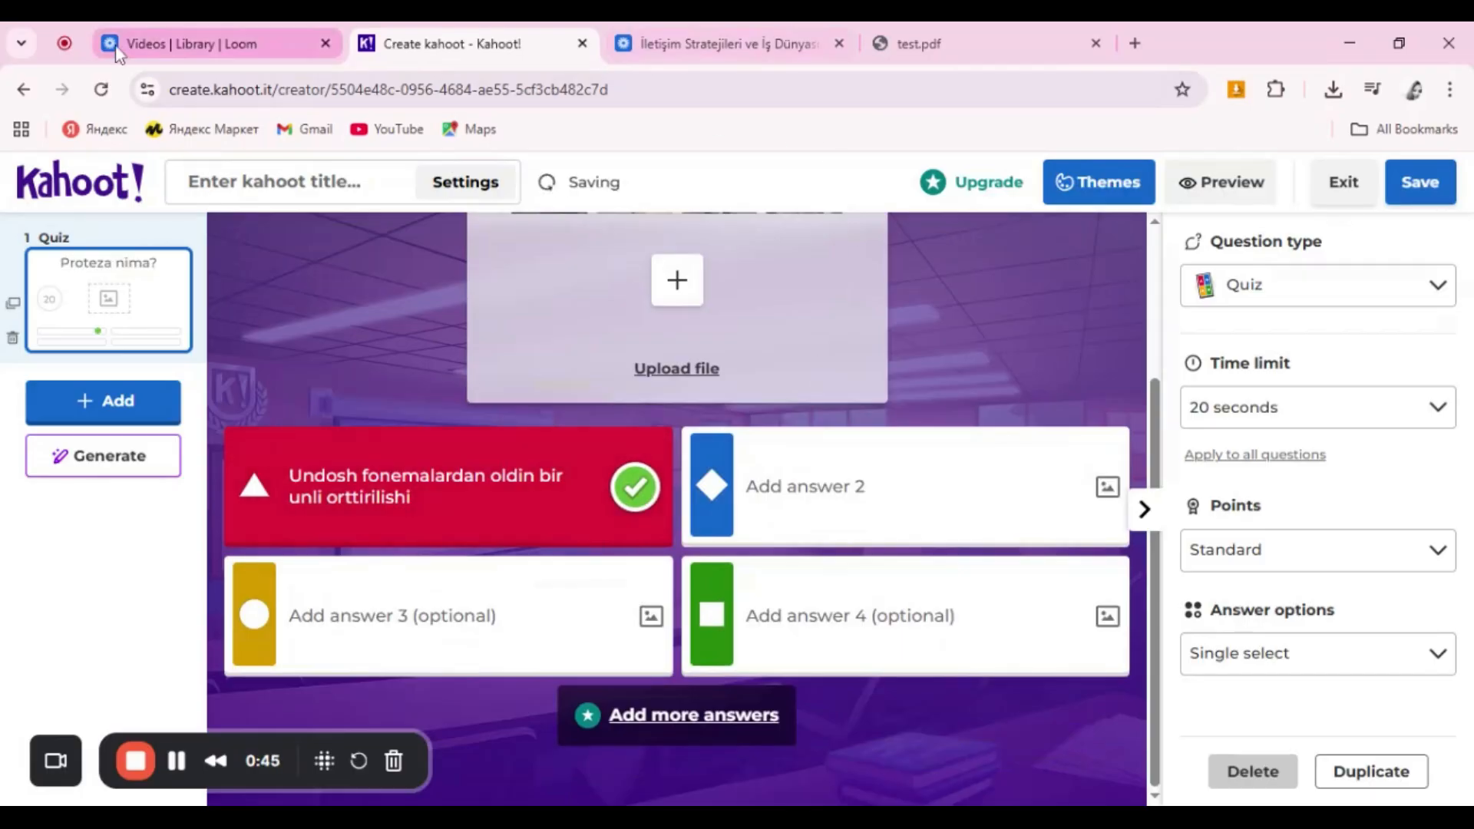
# Step: Copy "So‘z oxiridagi qator undoshlardan keyin unli kelishi" from test.pdf into answer 2
pyautogui.click(951, 38)
pyautogui.moveTo(586, 347); pyautogui.dragTo(1006, 348)
pyautogui.hotkey('ctrl', 'c')
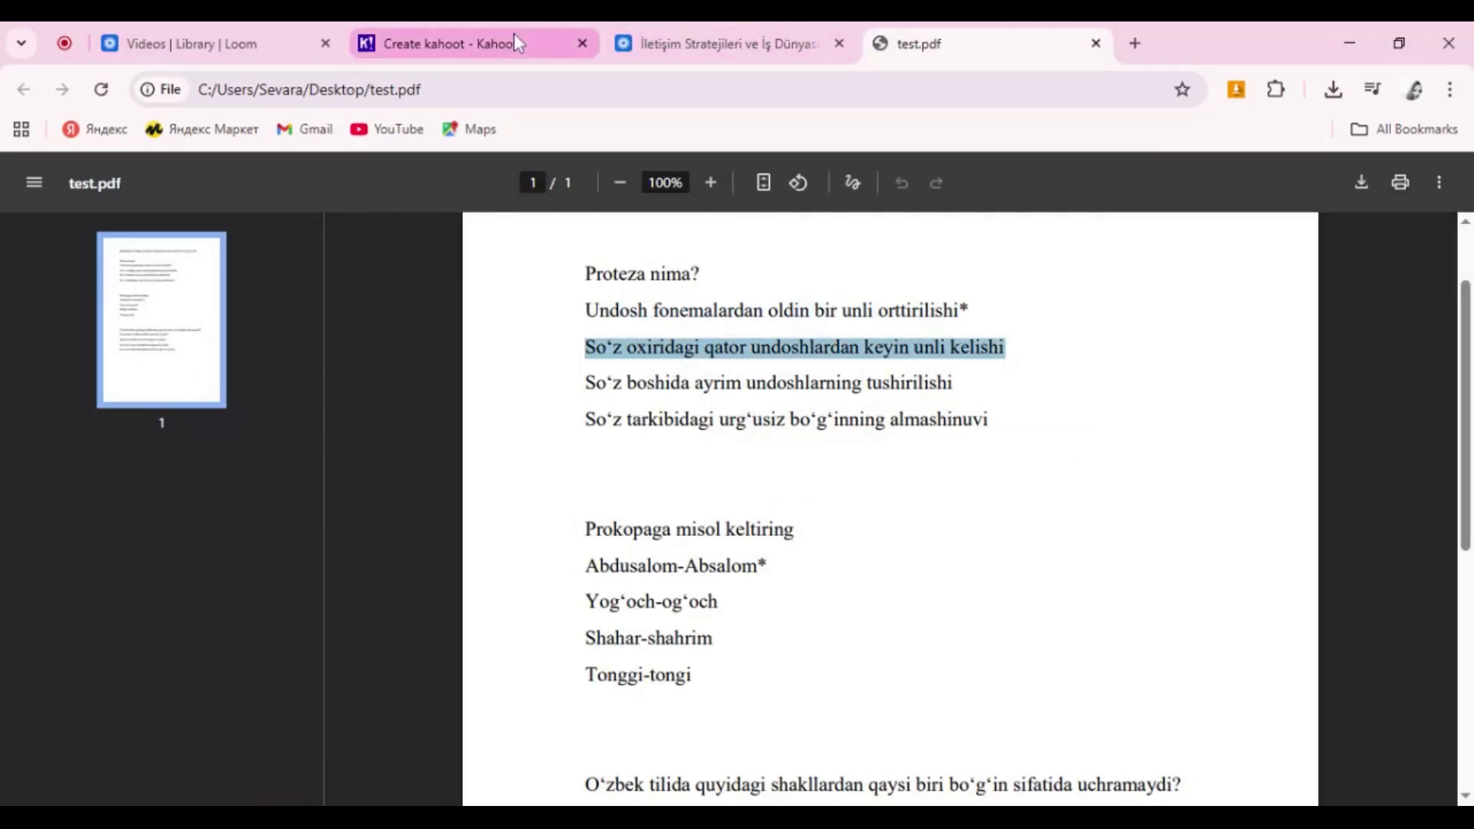
pyautogui.click(514, 37)
pyautogui.click(843, 458)
pyautogui.hotkey('ctrl', 'v')
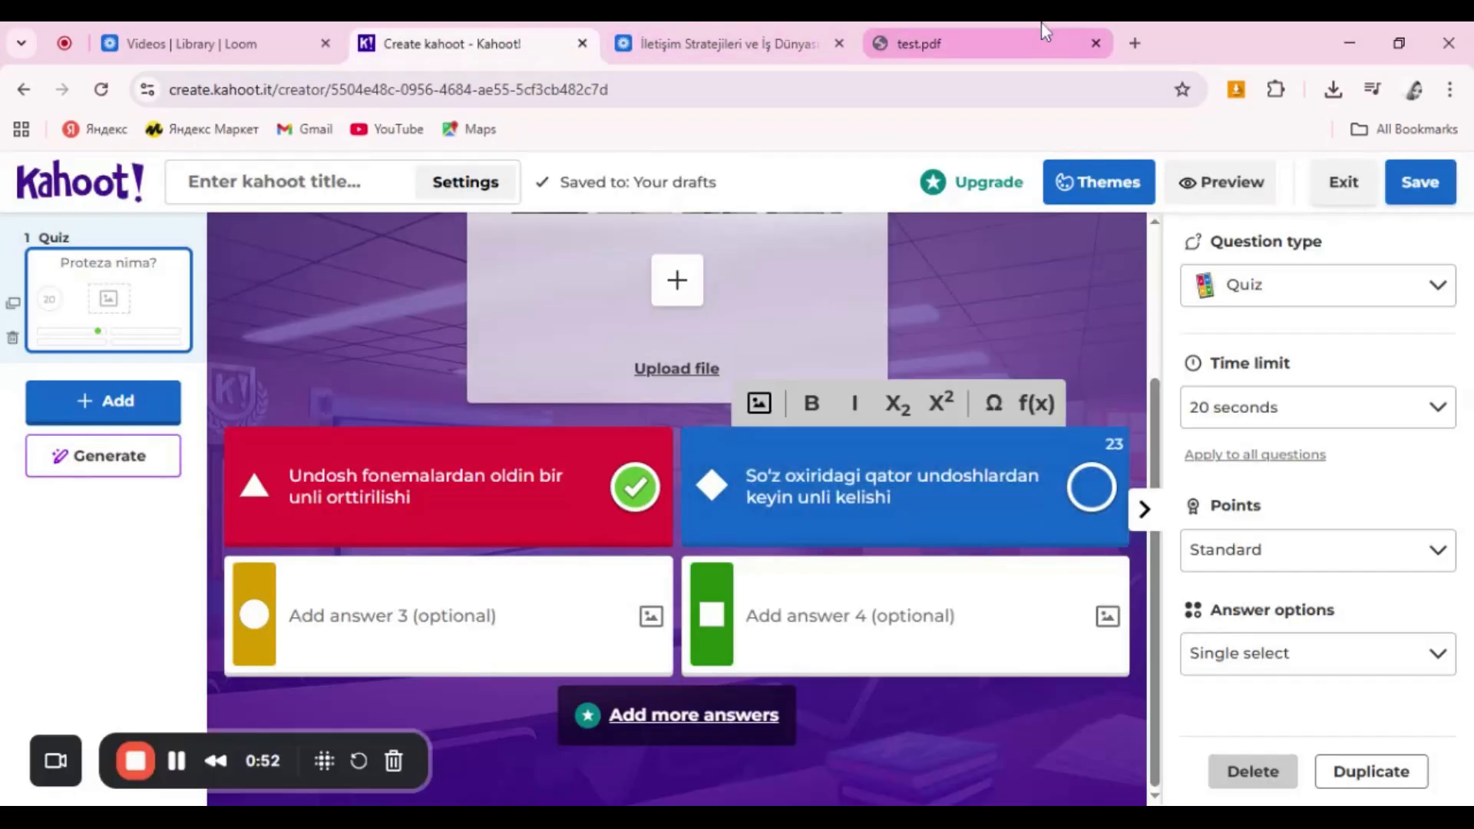
# Step: Copy "So‘z boshida ayrim undoshlarning tushirilishi" from test.pdf into answer 3
pyautogui.click(1041, 30)
pyautogui.moveTo(586, 383); pyautogui.dragTo(953, 383)
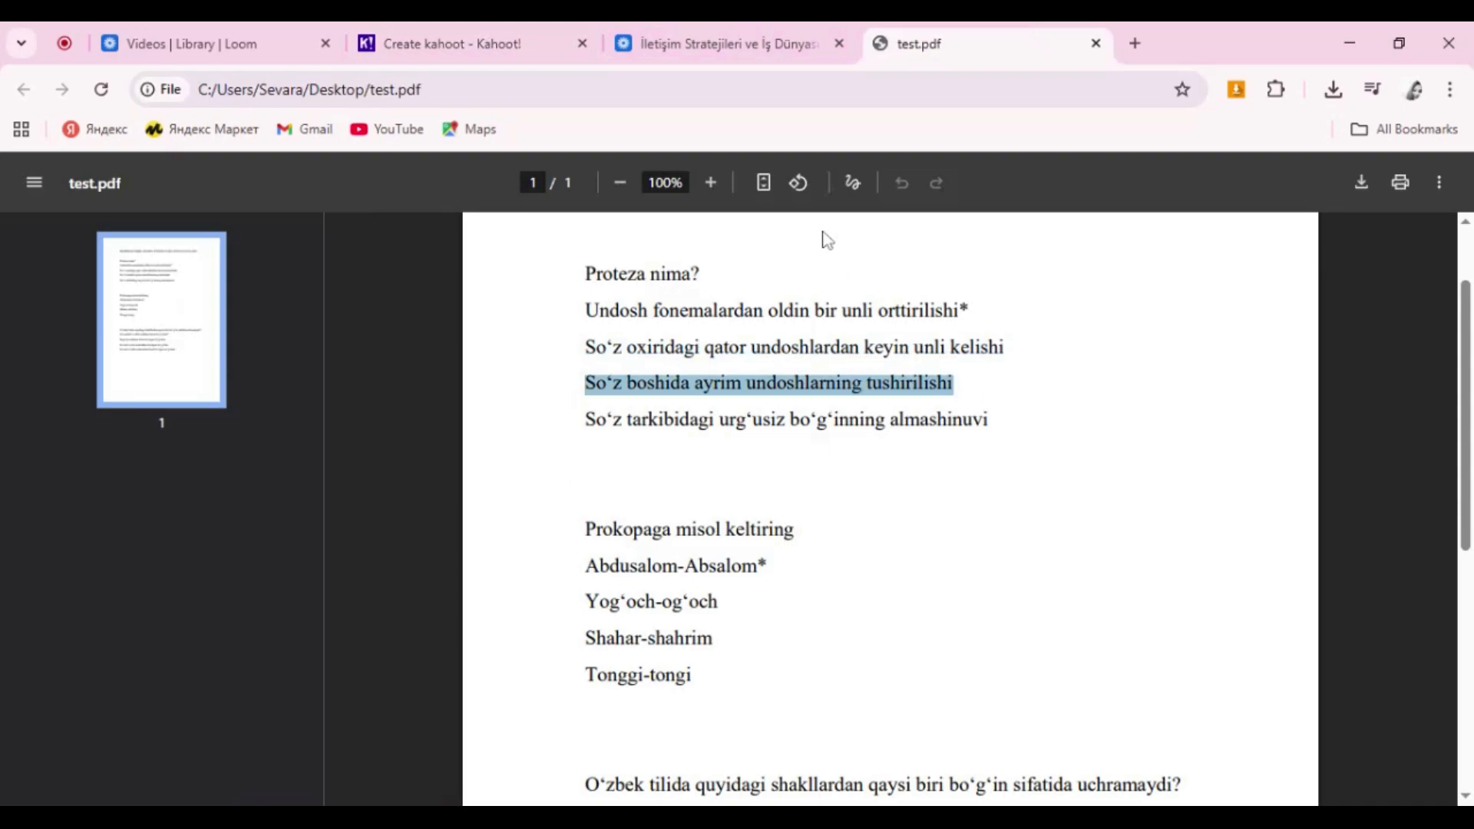
pyautogui.click(477, 48)
pyautogui.click(400, 616)
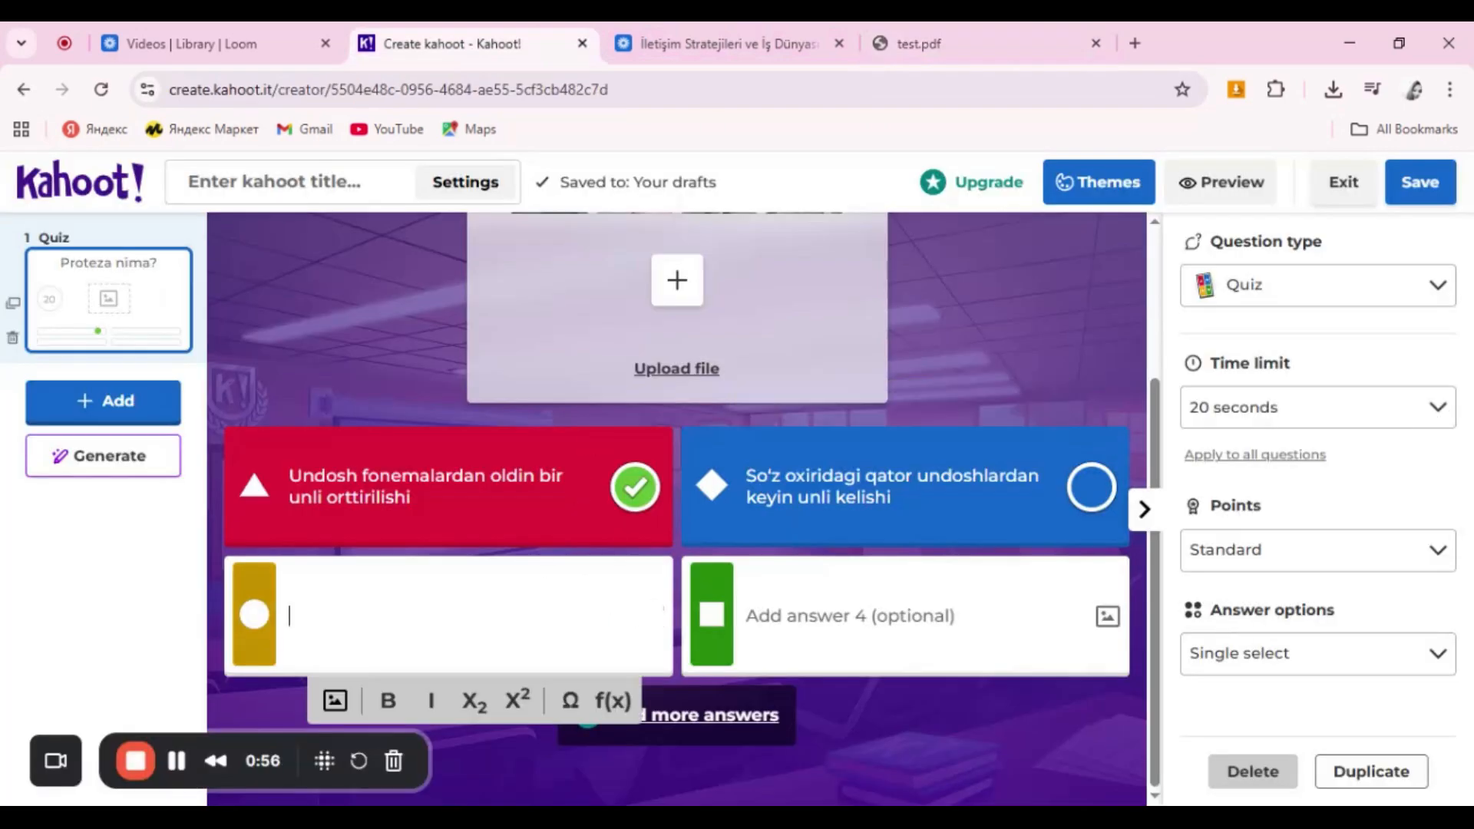
pyautogui.hotkey('ctrl', 'v')
# Step: Copy "So‘z tarkibidagi urg‘usiz bo‘g‘inning almashinuvi" from test.pdf into answer 4
pyautogui.click(930, 29)
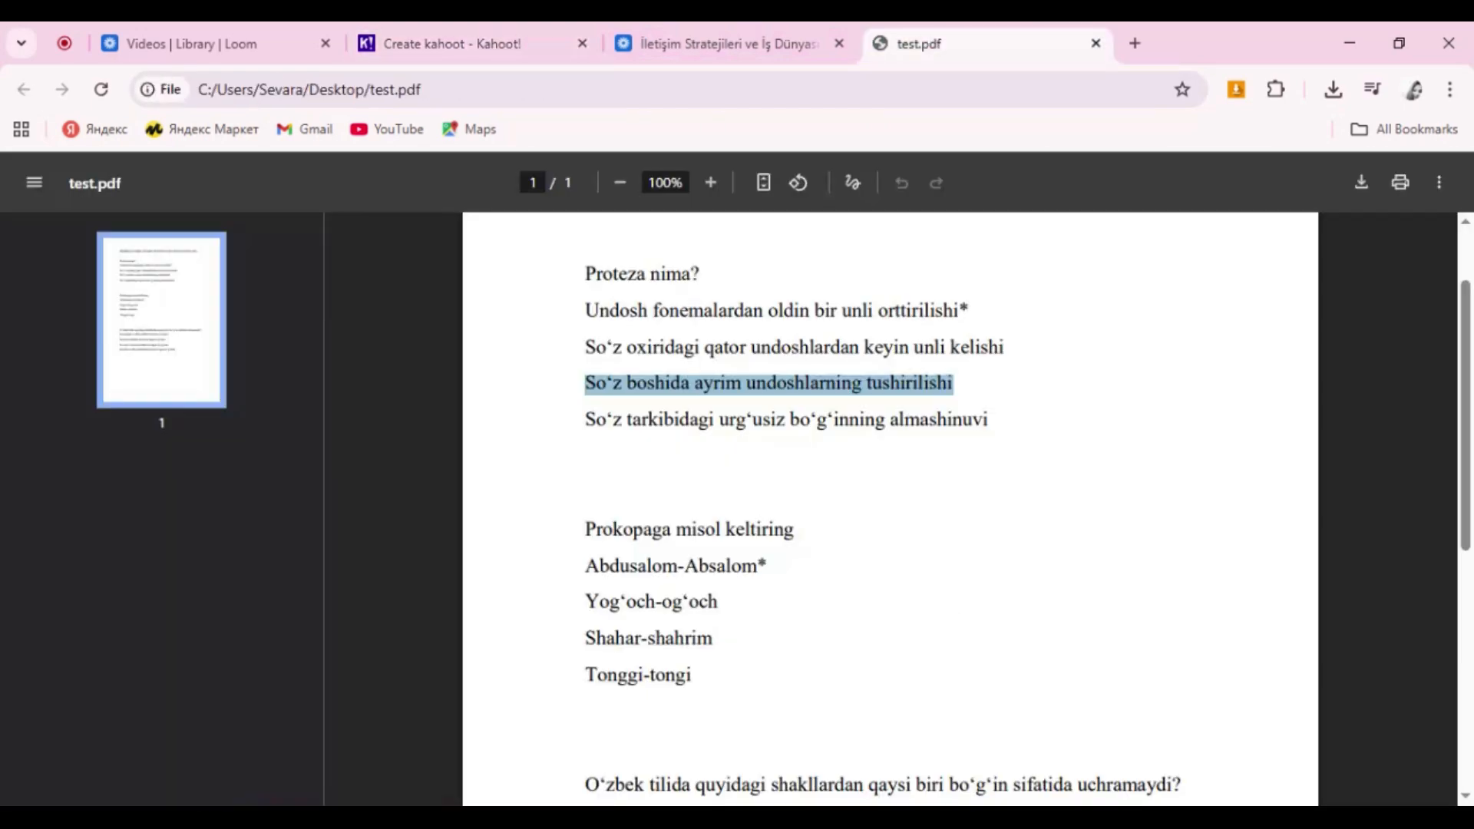
pyautogui.moveTo(585, 420); pyautogui.dragTo(988, 419)
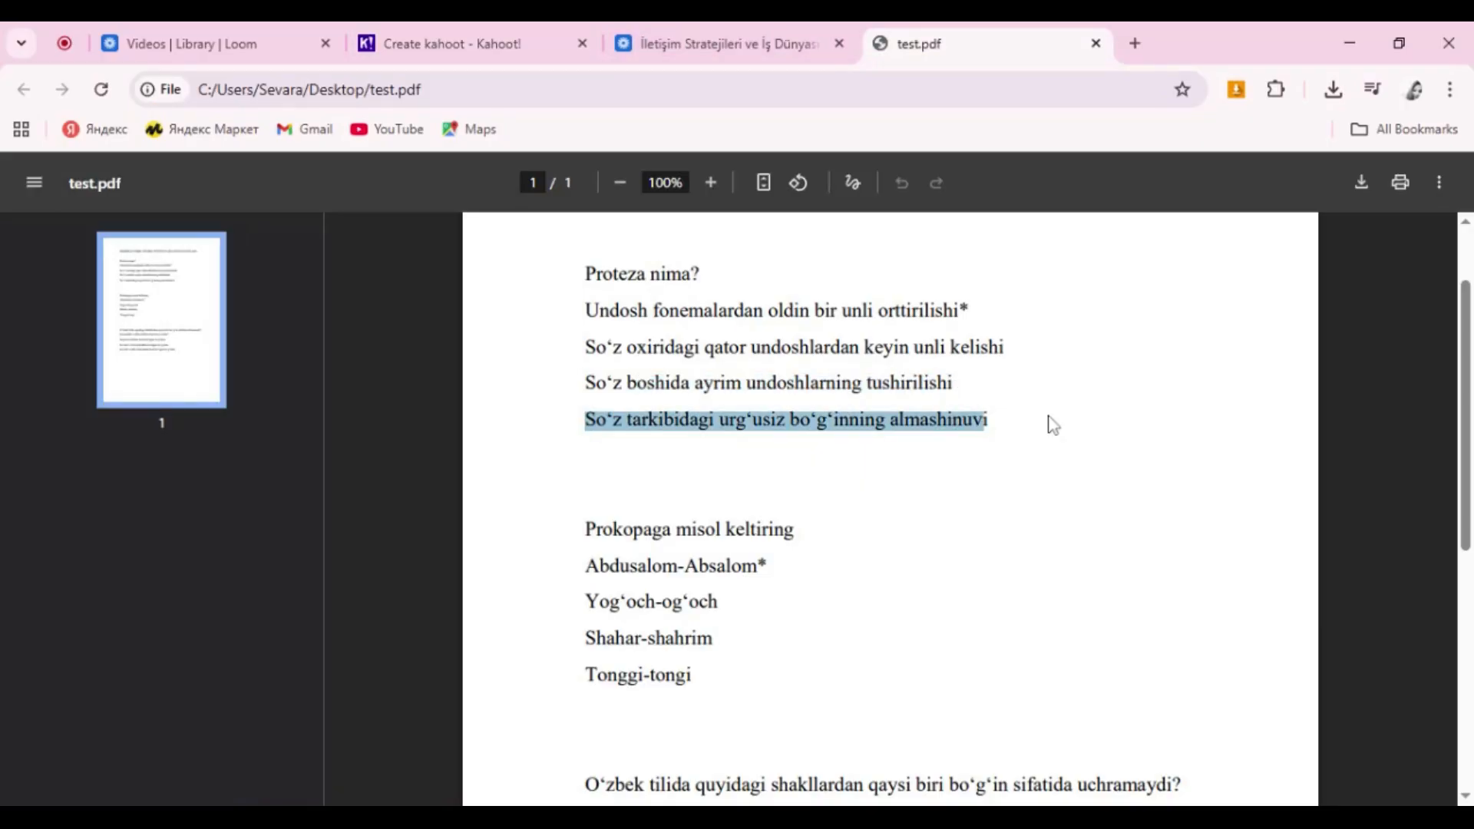
pyautogui.click(453, 43)
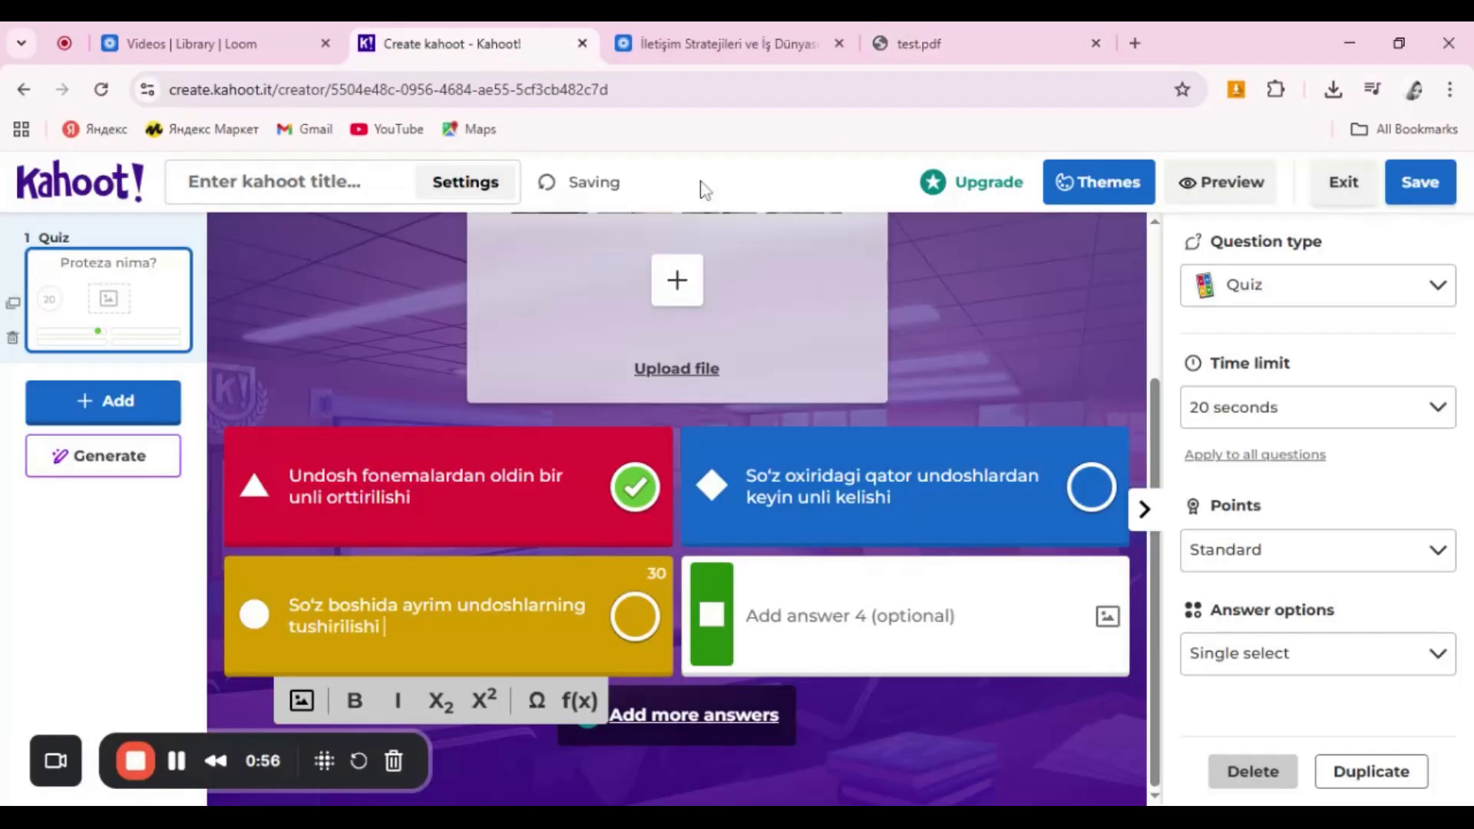
pyautogui.click(965, 602)
pyautogui.hotkey('ctrl', 'v')
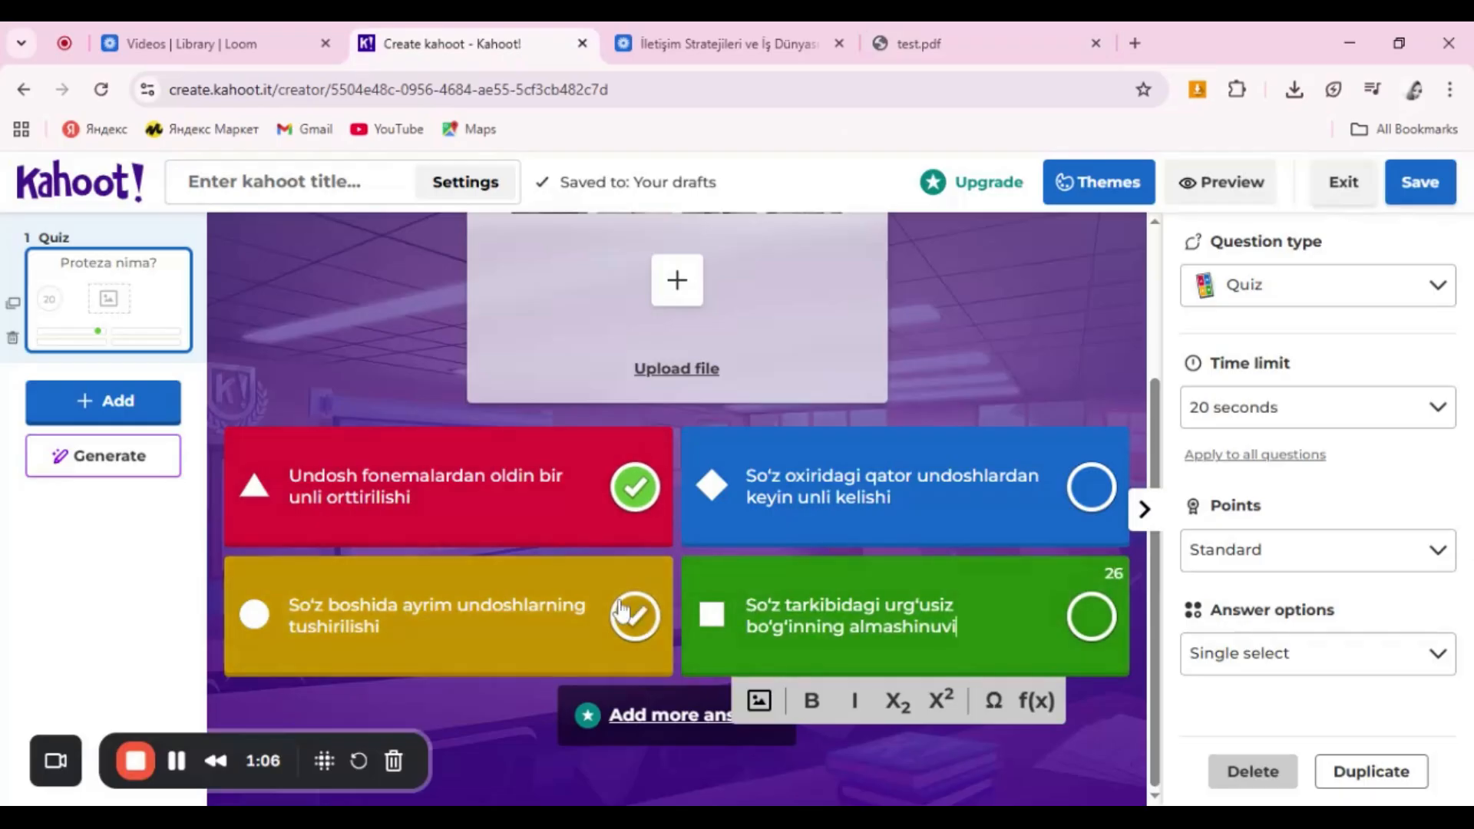
# Step: Look through the available question types and add a True or false question as the second question
pyautogui.scroll(3, 768, 491)
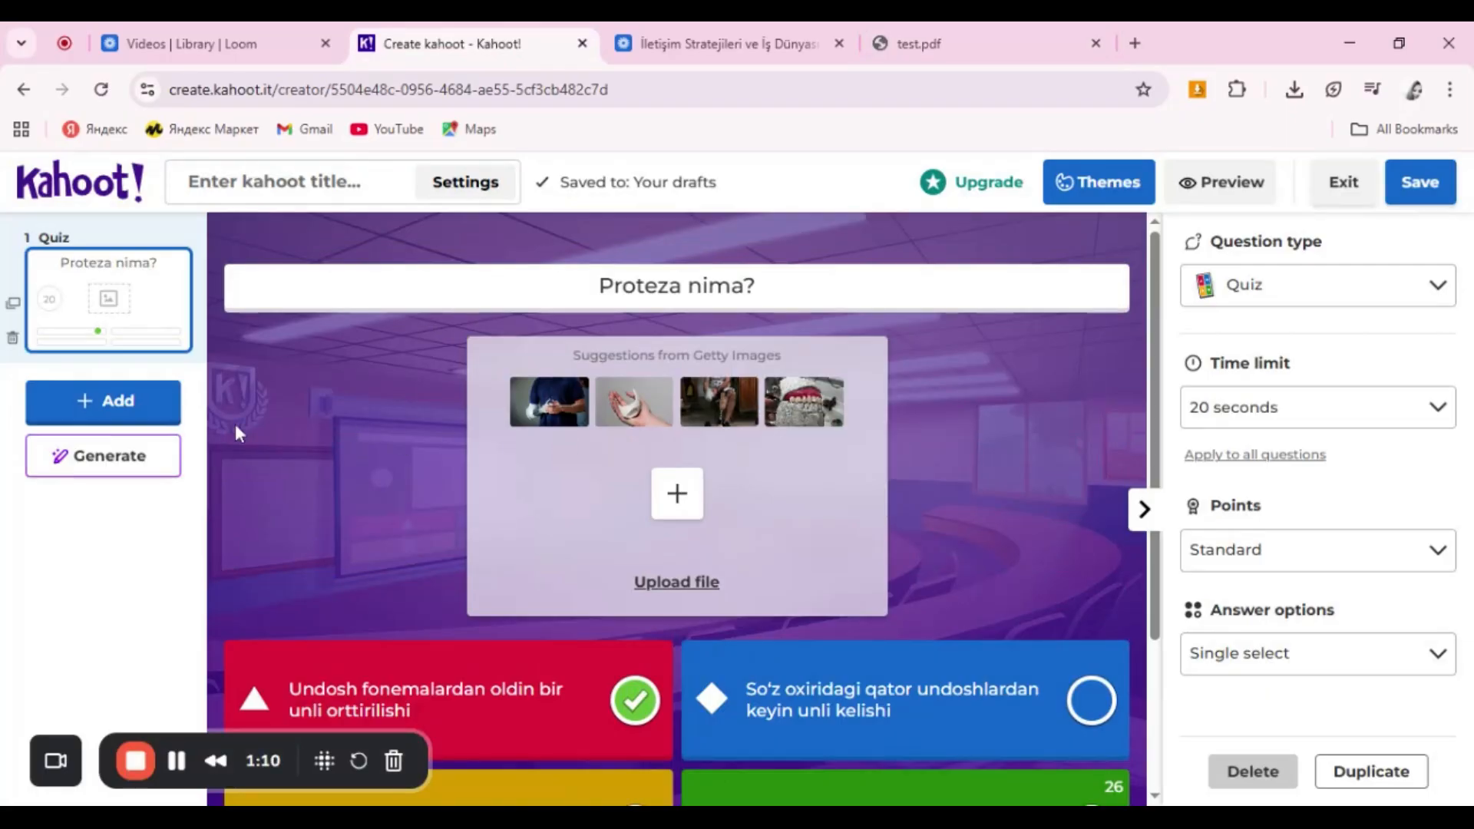
pyautogui.click(148, 424)
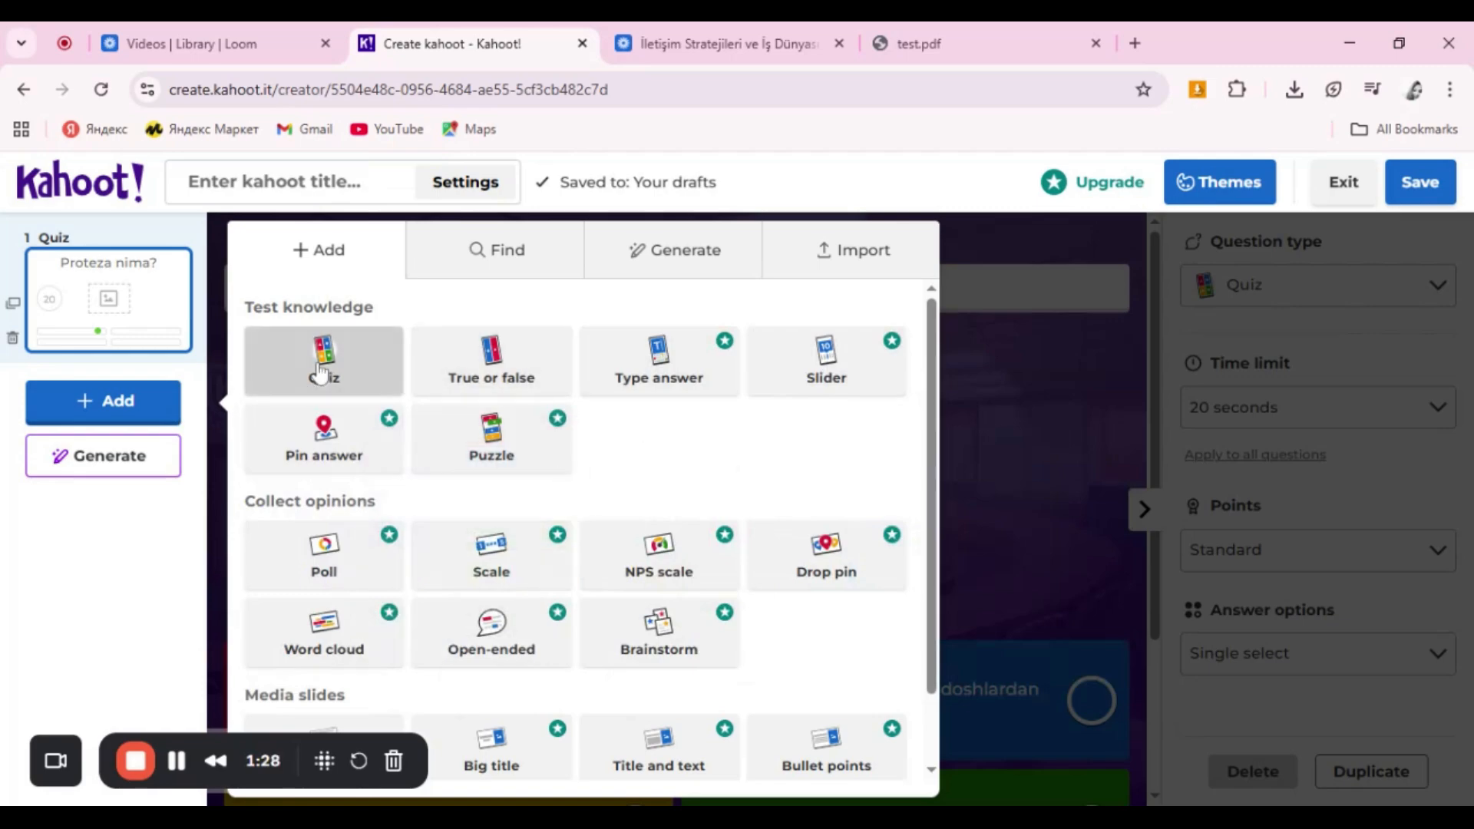
pyautogui.moveTo(449, 382)
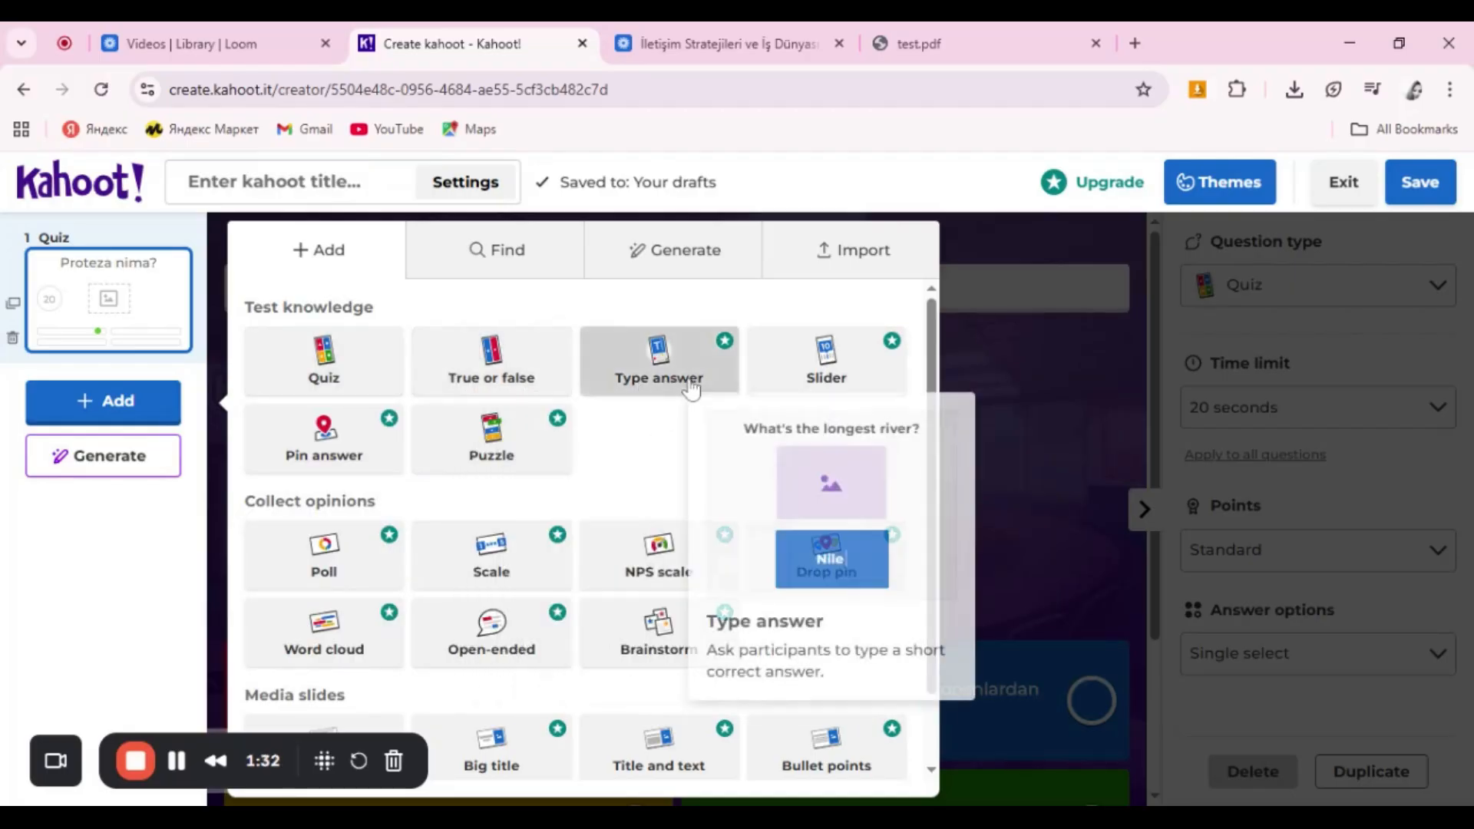
pyautogui.scroll(-2, 697, 574)
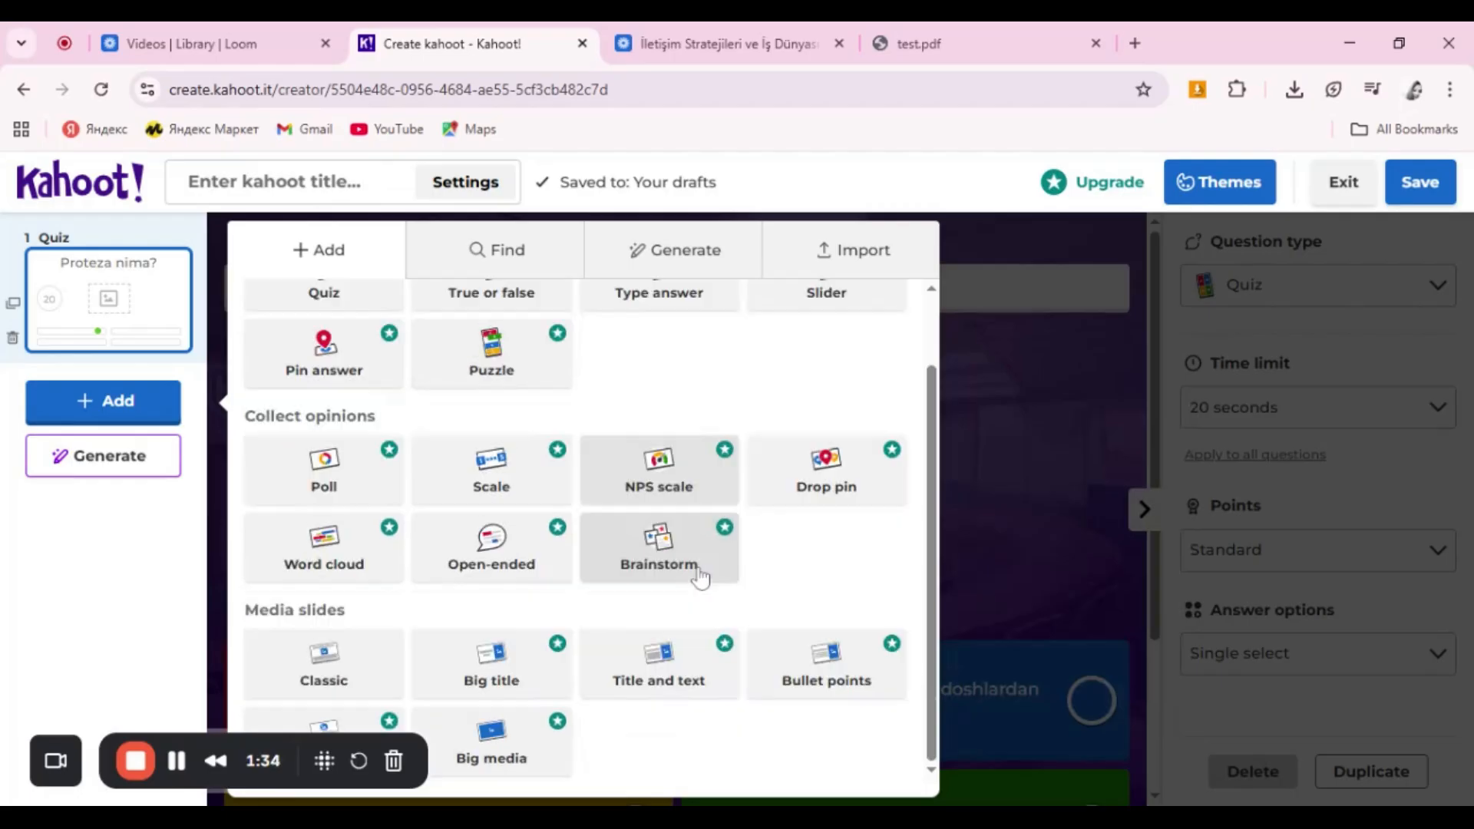
pyautogui.scroll(2, 732, 657)
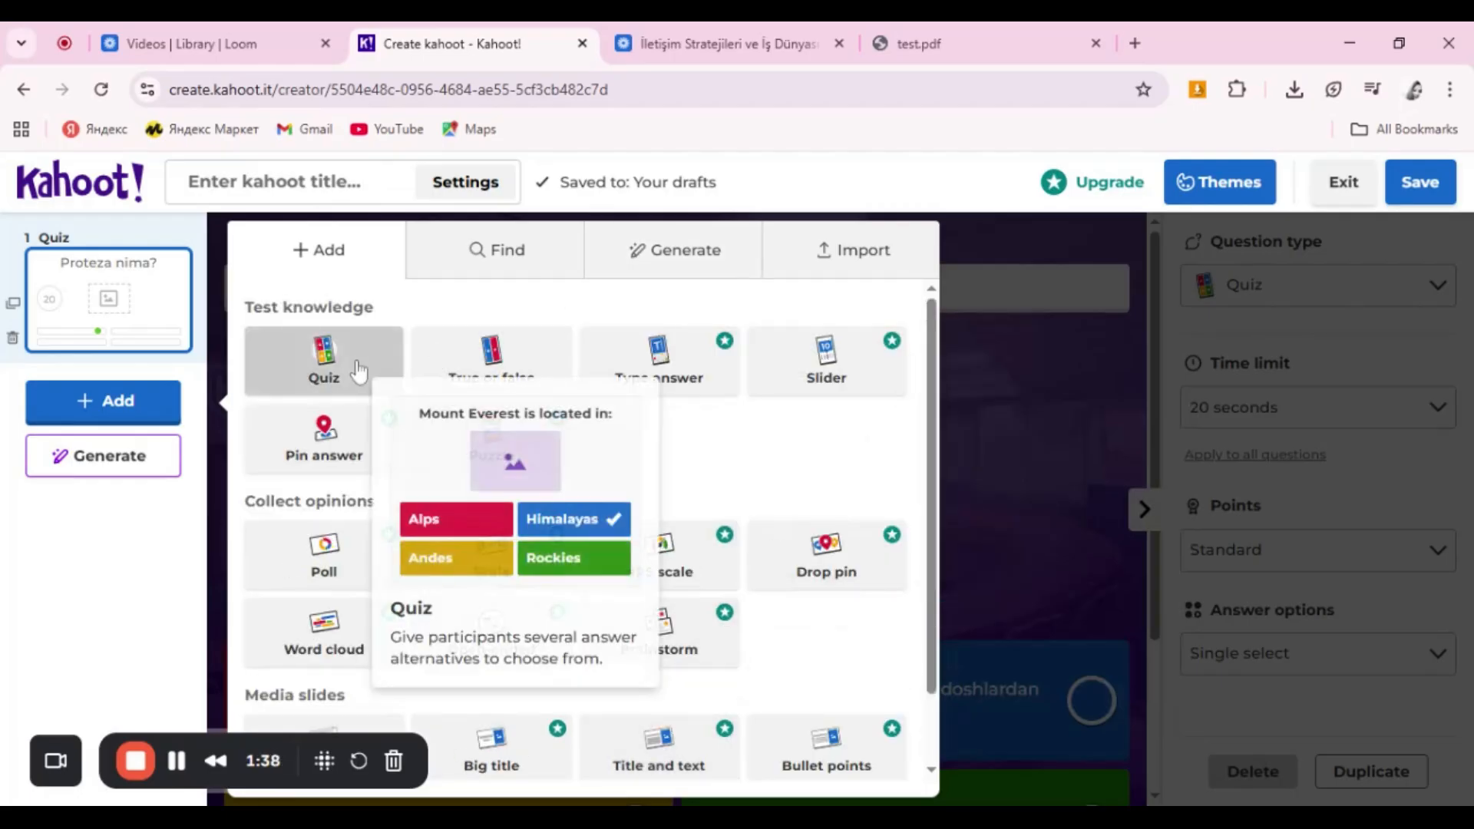
pyautogui.click(541, 374)
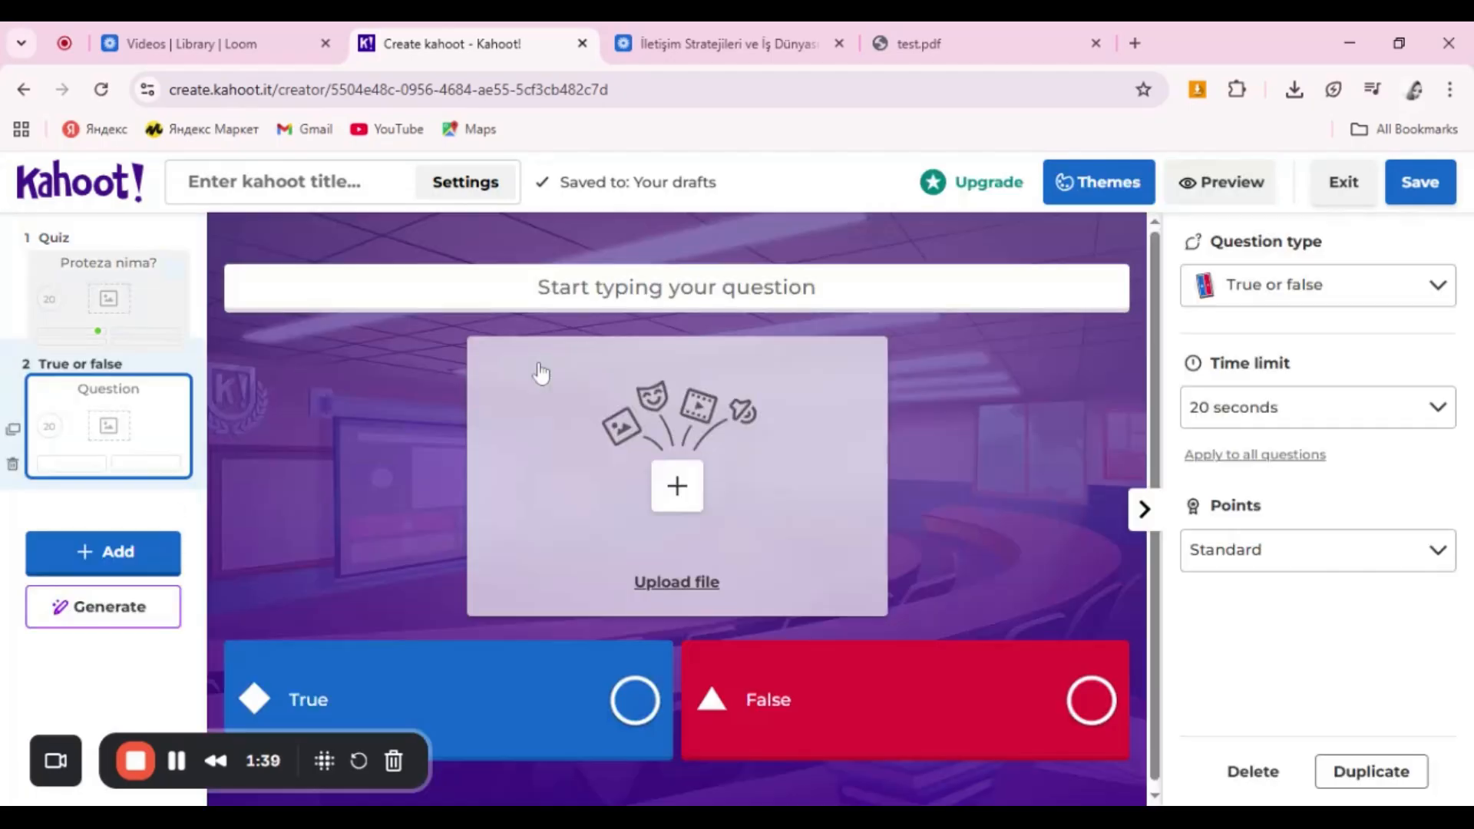
# Step: Copy "Abdusalom-Absalom" from the second question in test.pdf into the question text of the True or false question
pyautogui.click(978, 24)
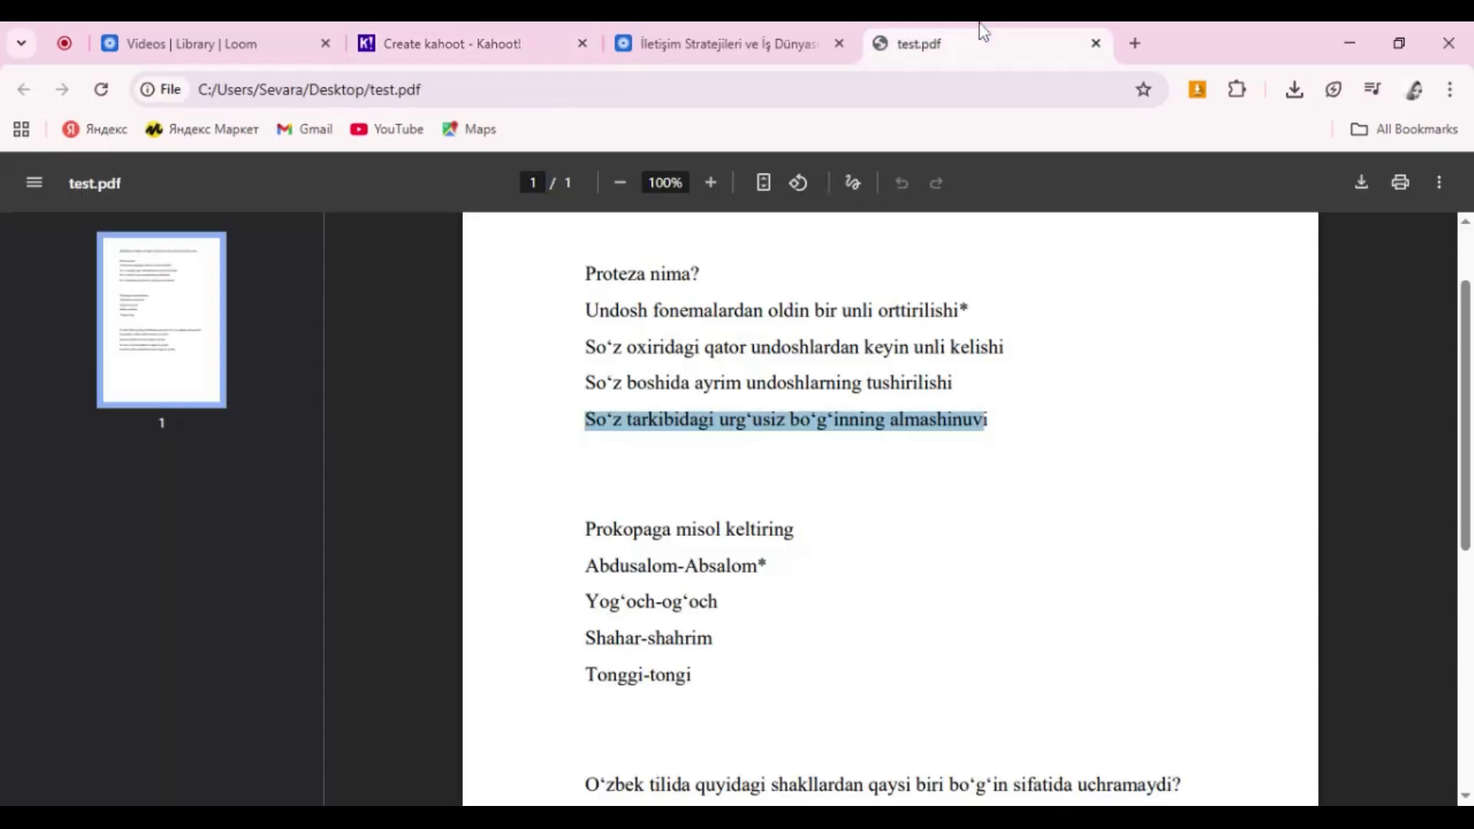
pyautogui.scroll(-2, 703, 512)
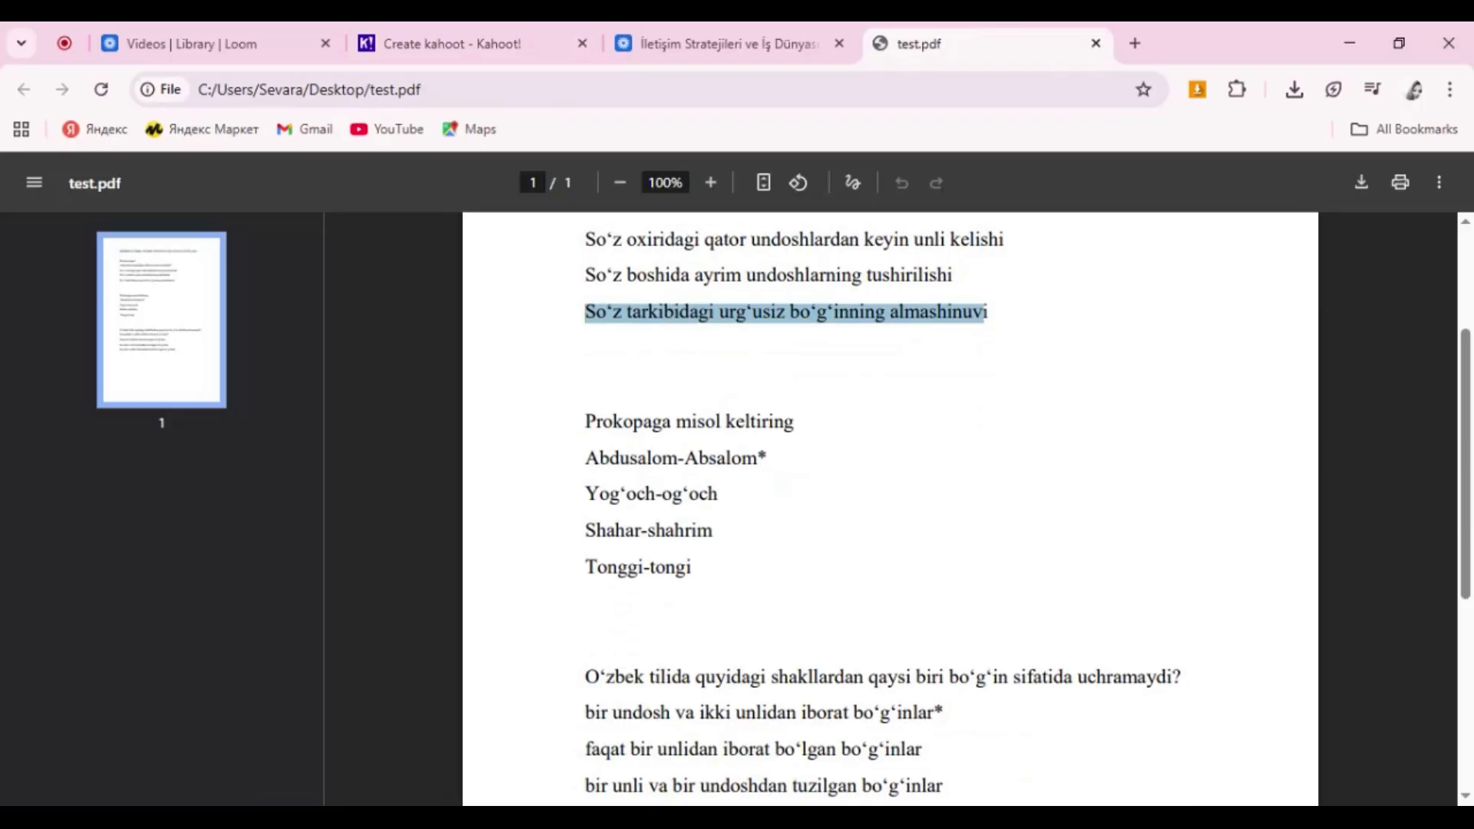
pyautogui.moveTo(585, 422); pyautogui.dragTo(652, 421)
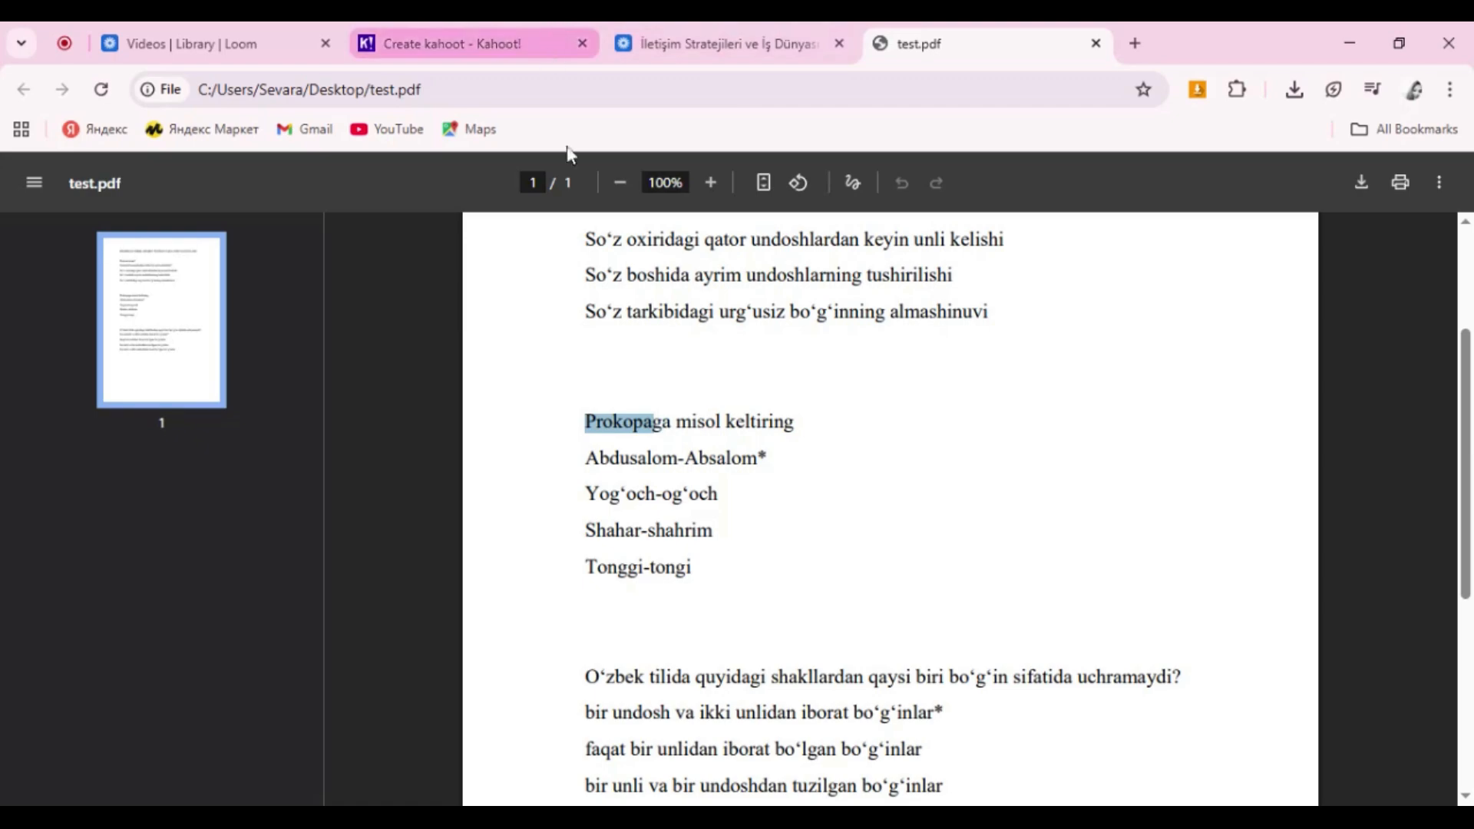
pyautogui.moveTo(585, 459); pyautogui.dragTo(759, 459)
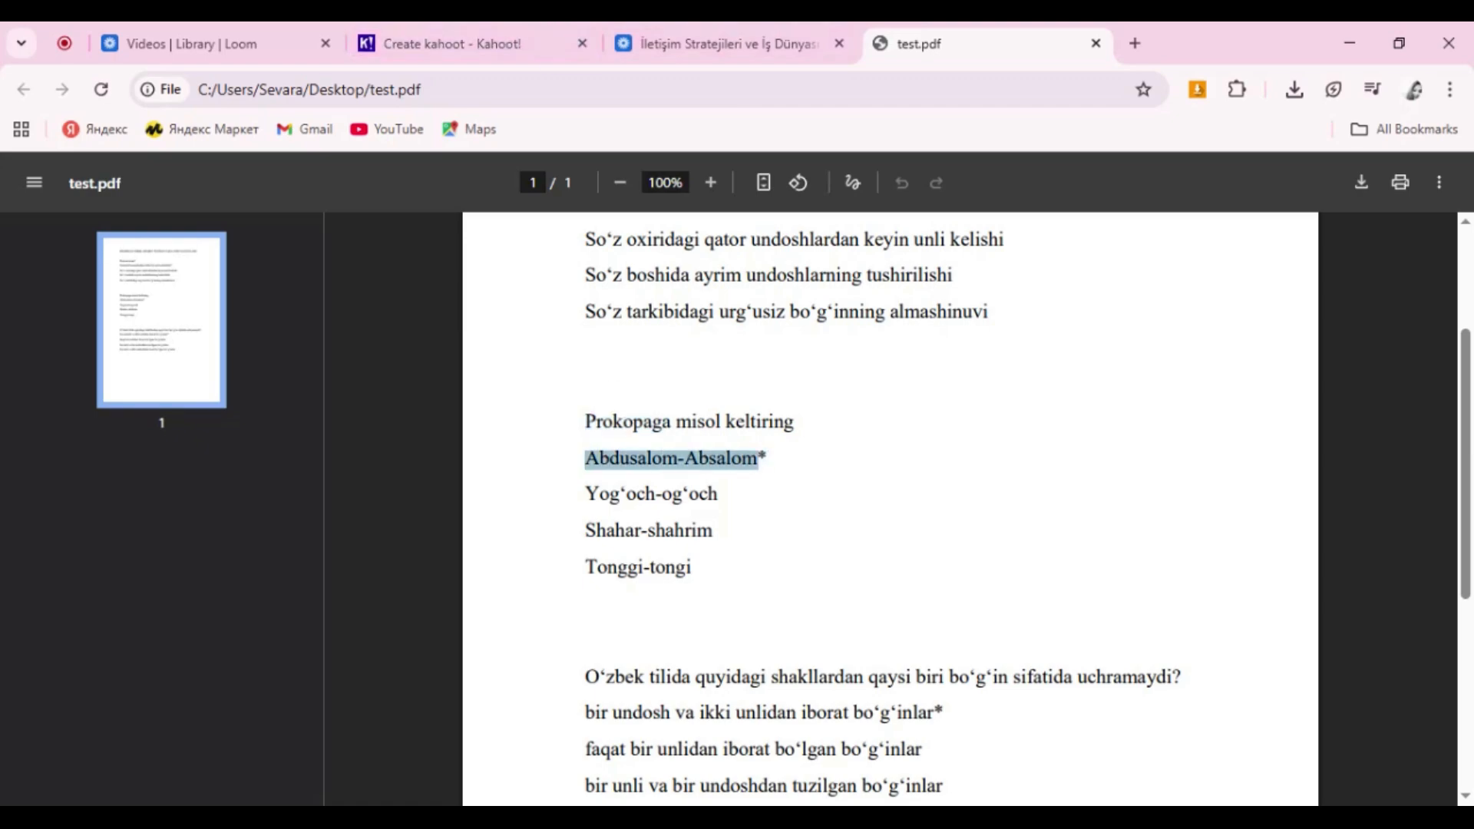
pyautogui.click(445, 44)
pyautogui.click(491, 286)
pyautogui.hotkey('ctrl', 'v')
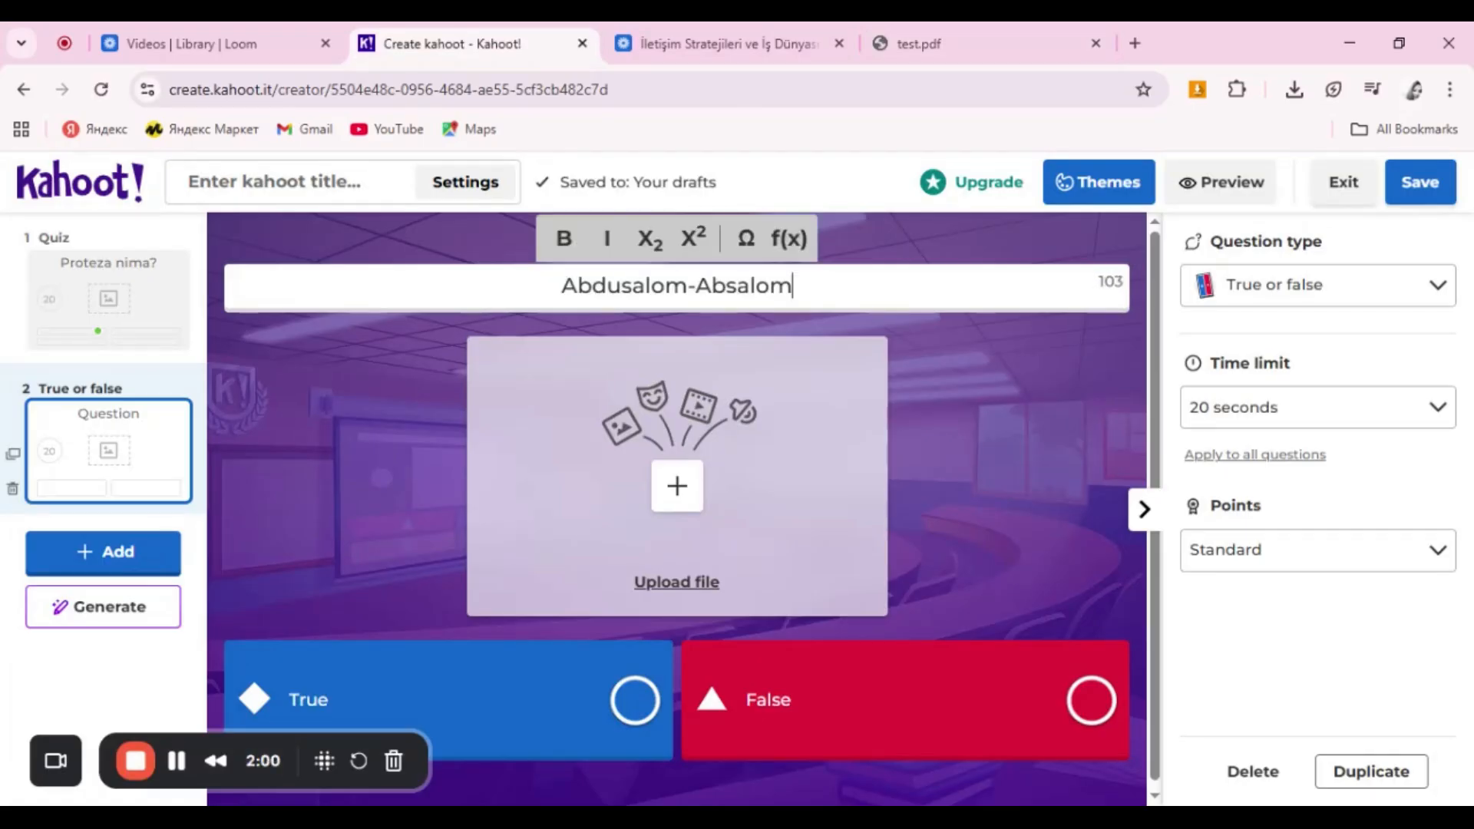
# Step: Complete the True or false statement so it reads "Abdusalom-Absalom prokobaga misol bo'ladi", and check it against test.pdf
pyautogui.write('pr')
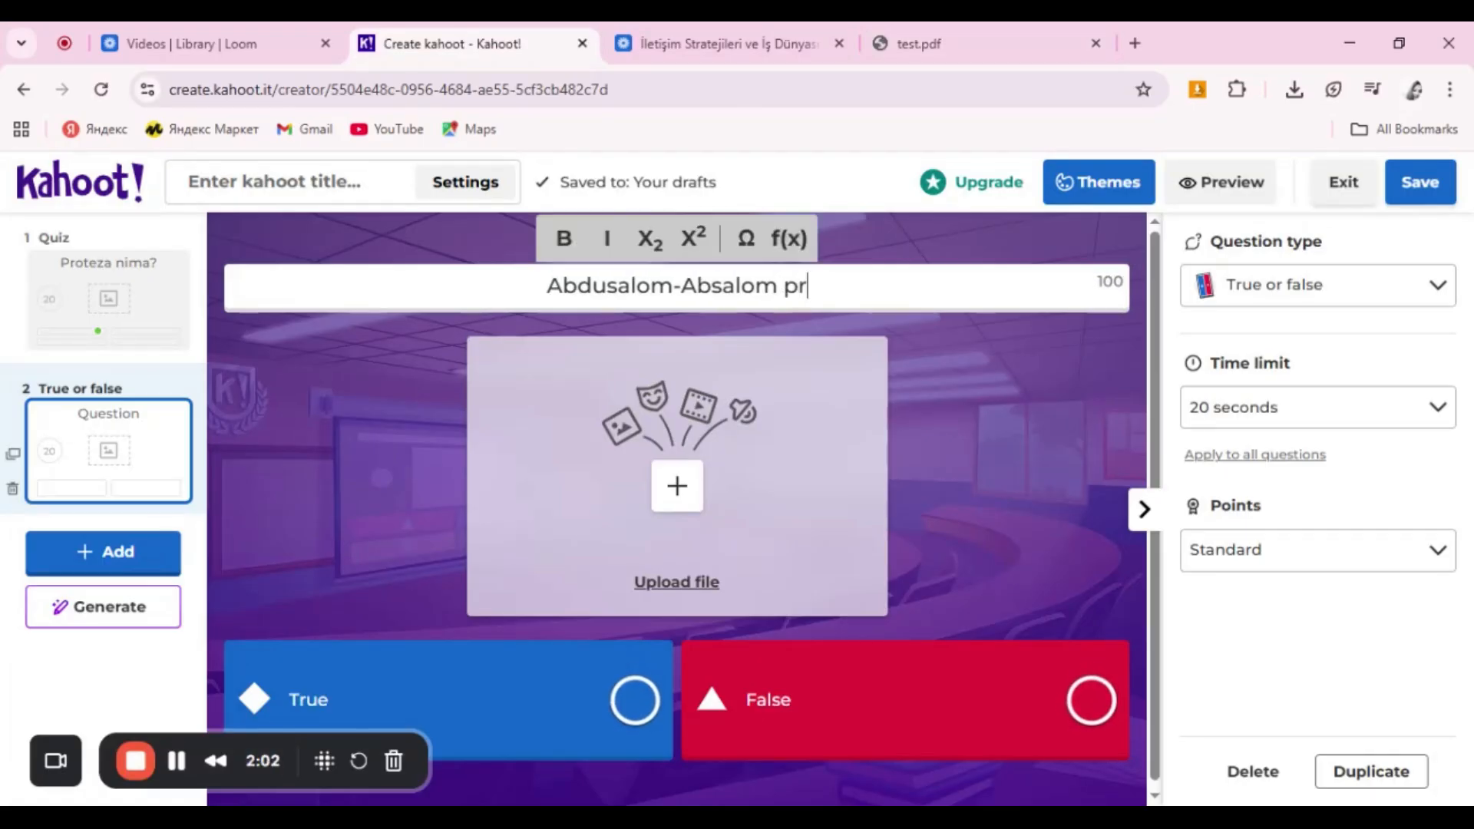
pyautogui.write('oko')
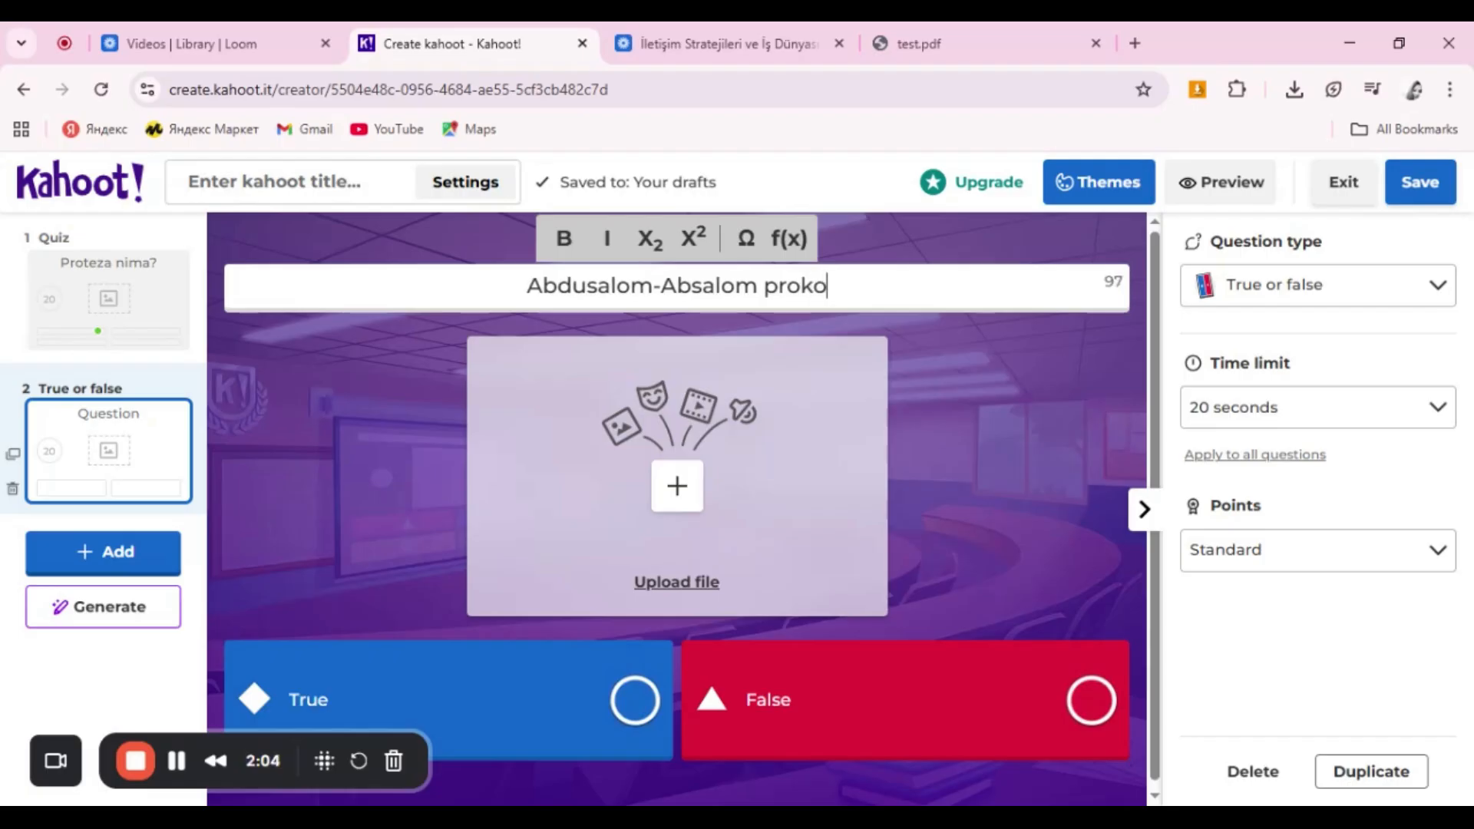
pyautogui.write('baga mi')
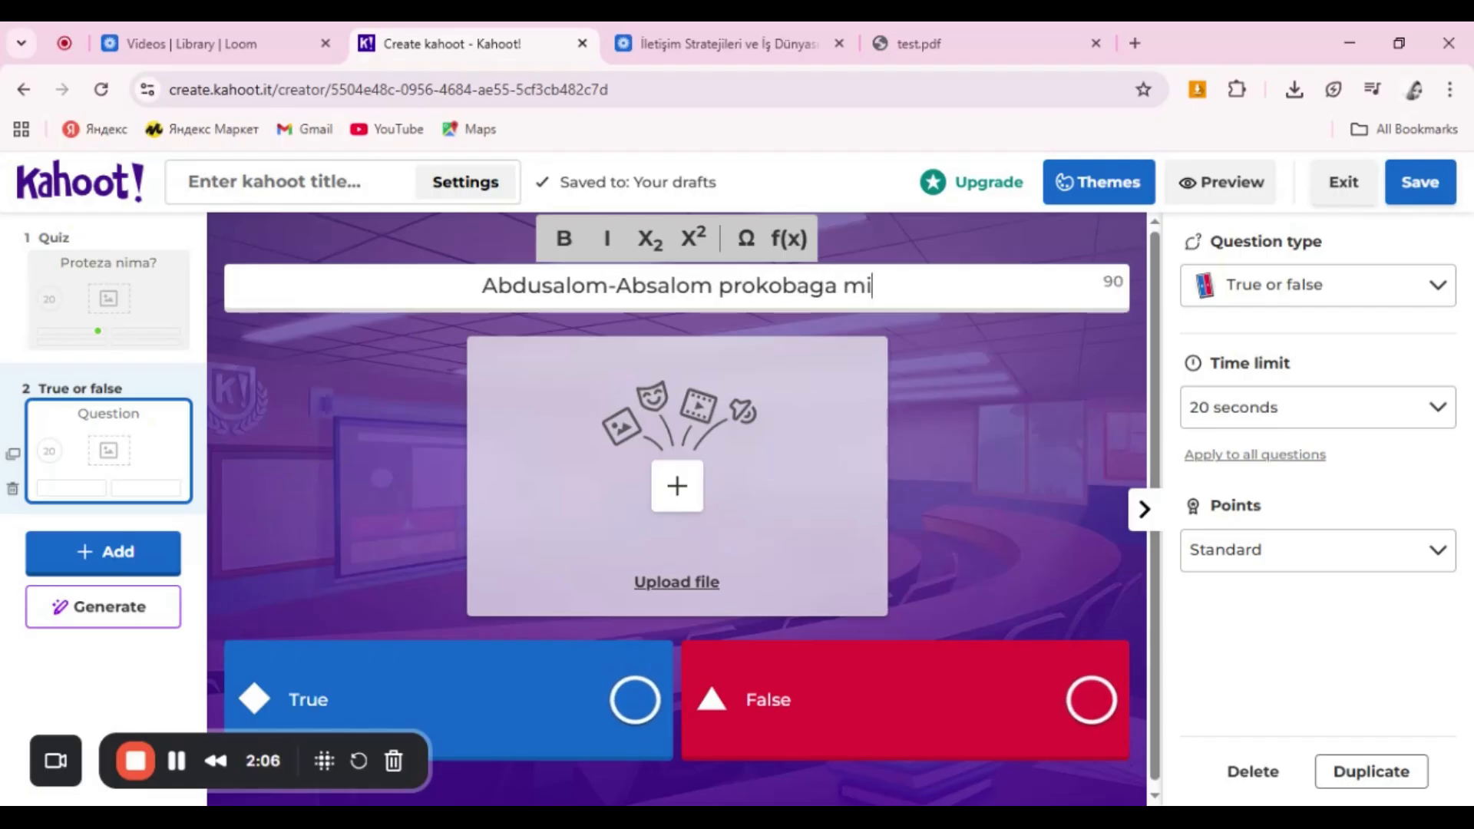
pyautogui.write('sol bo')
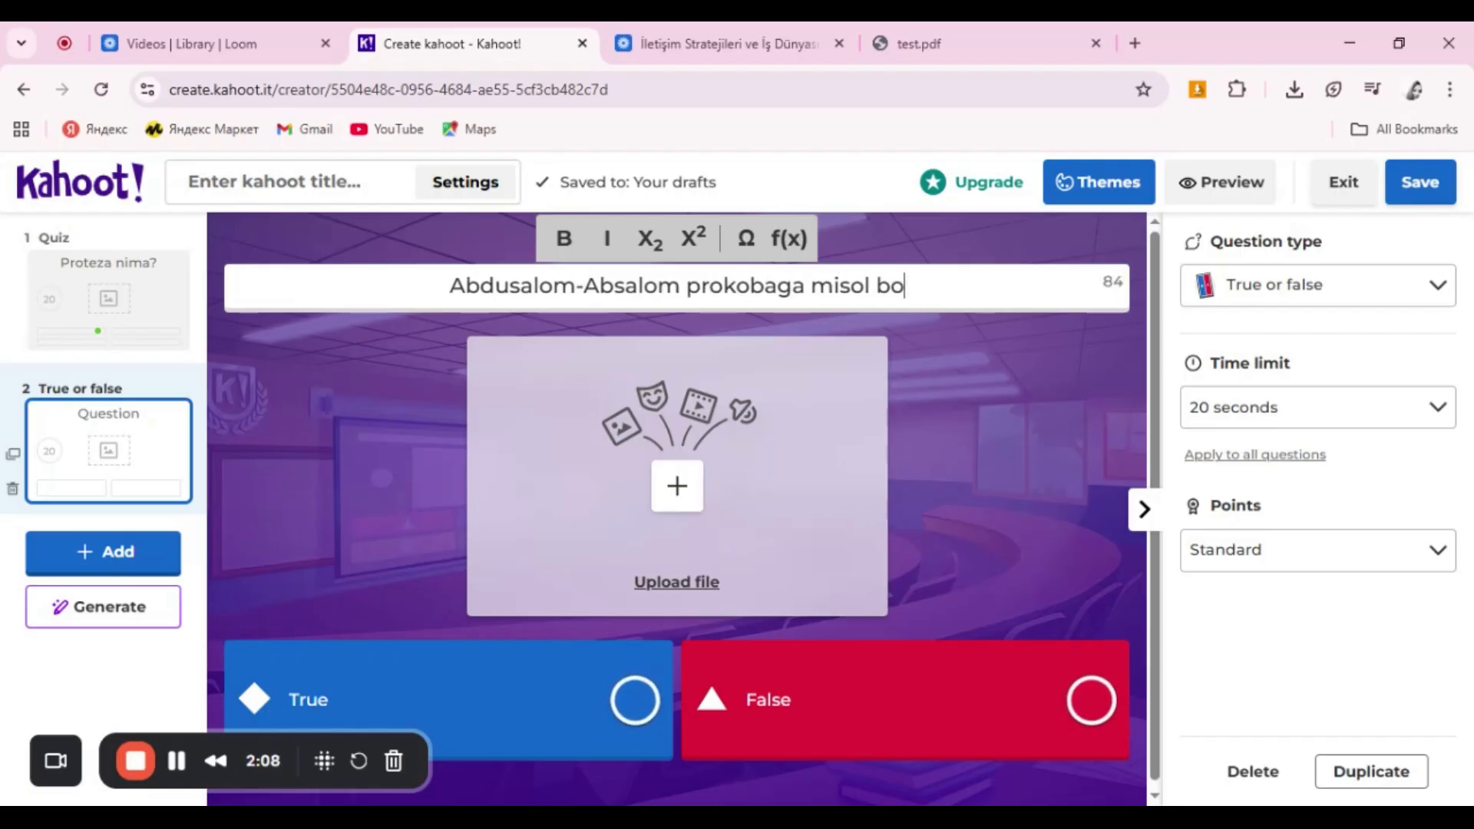
pyautogui.write("'ladi")
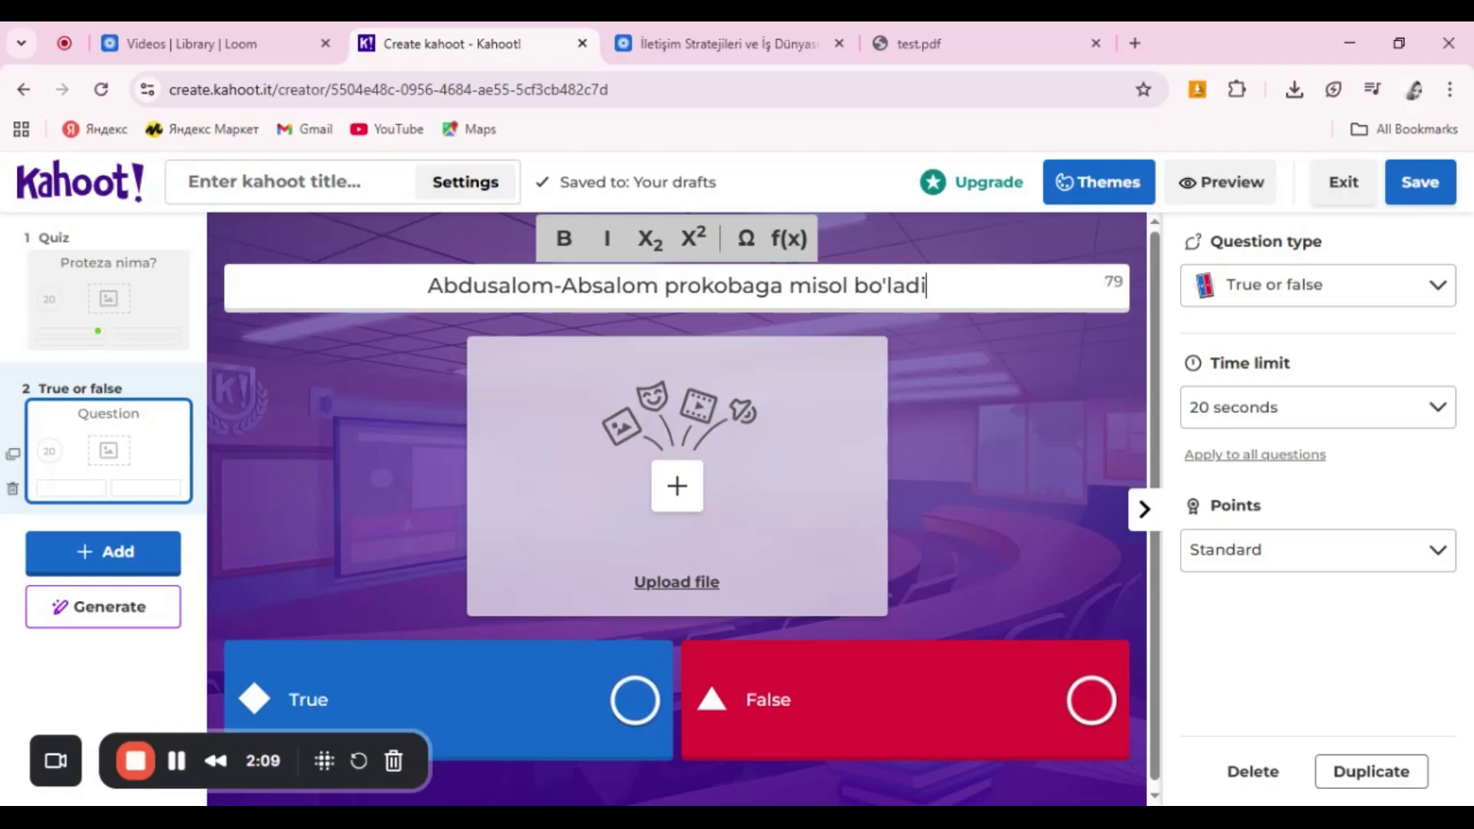
pyautogui.click(985, 30)
pyautogui.click(483, 28)
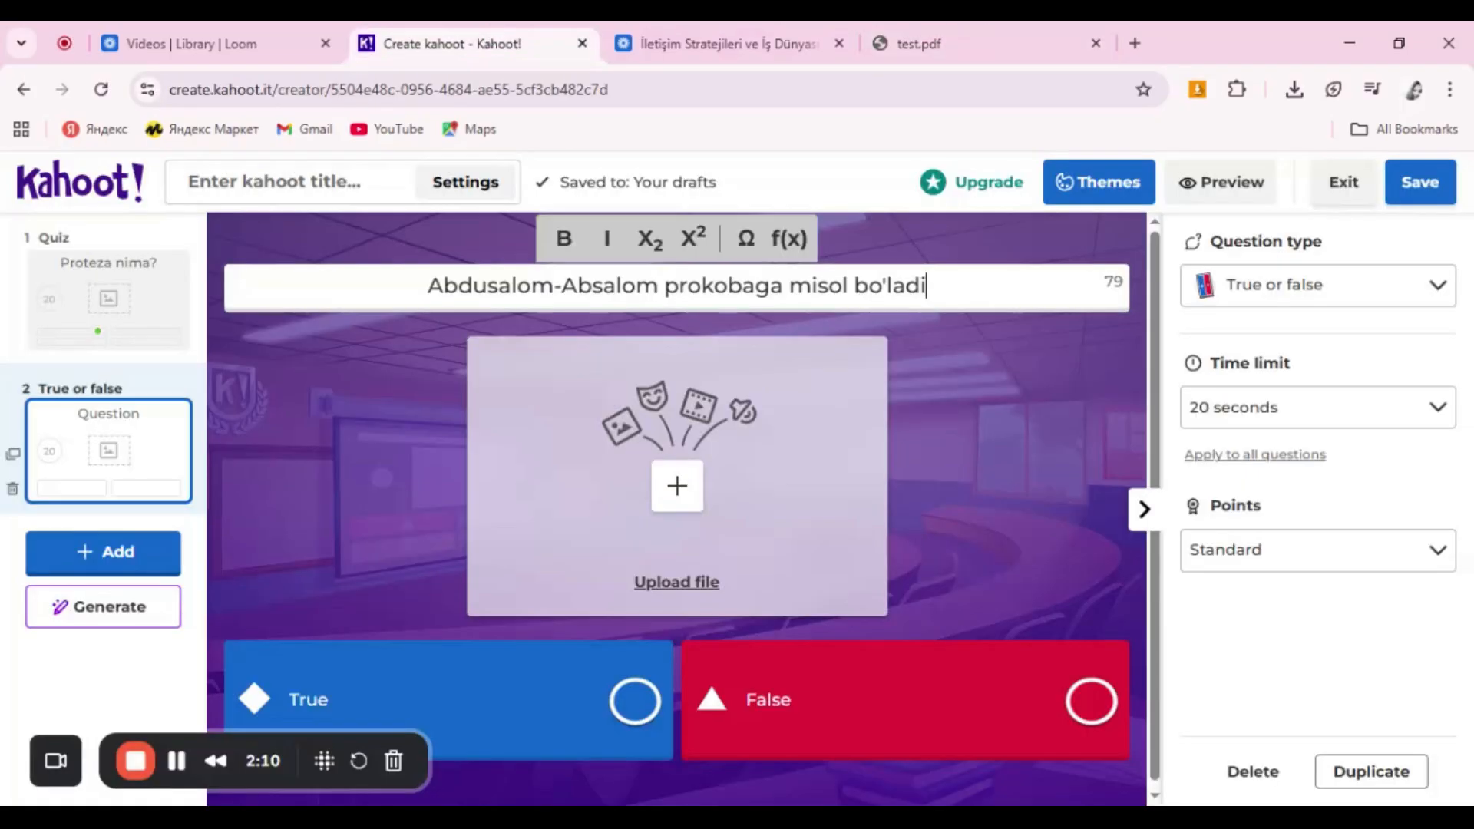
# Step: Correct "prokobaga" to "prokopaga" in the True or false statement and mark True as the correct answer
pyautogui.click(742, 290)
pyautogui.press('BackSpace')
pyautogui.write('p')
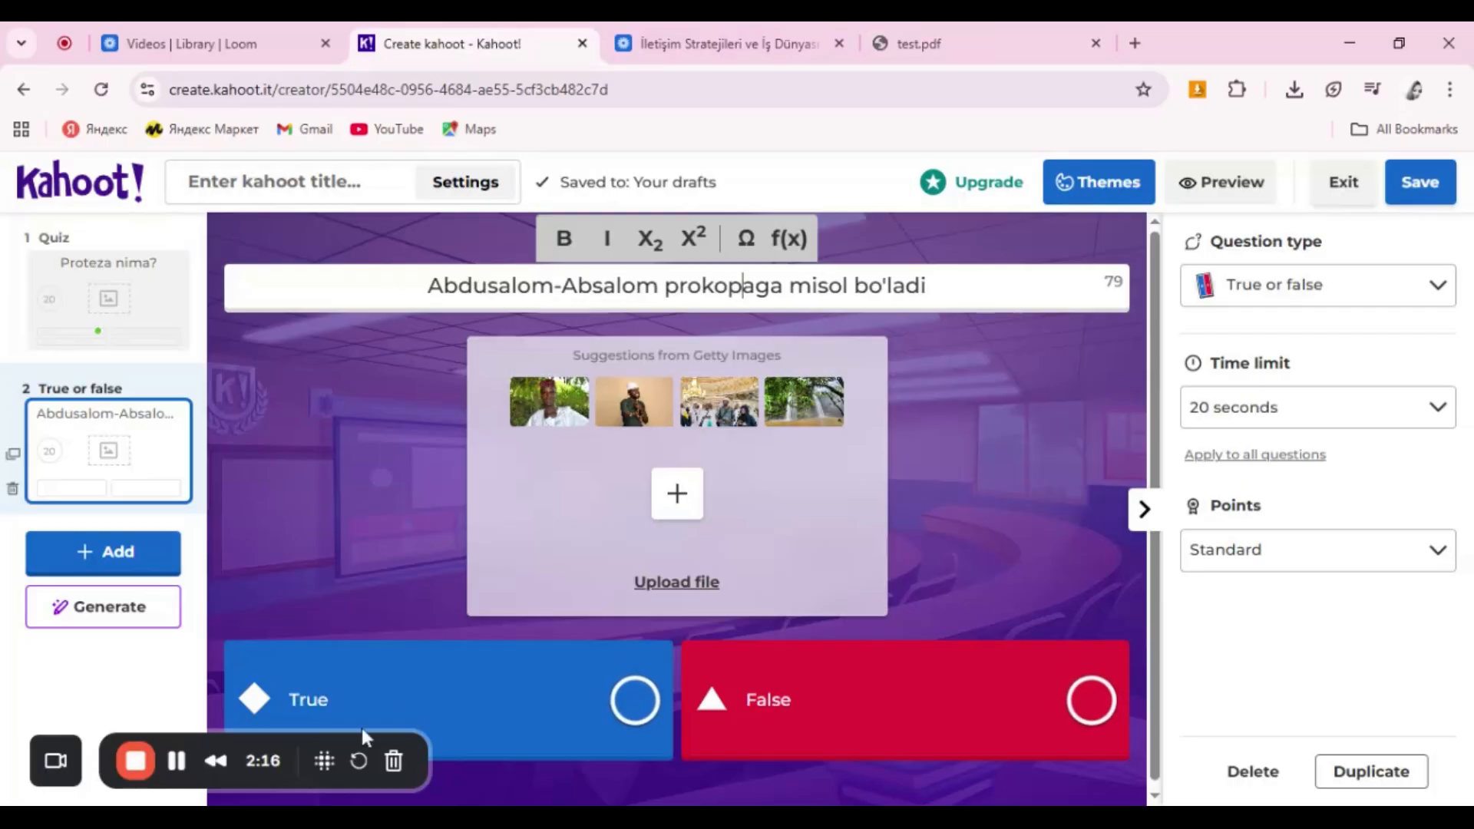
pyautogui.click(614, 713)
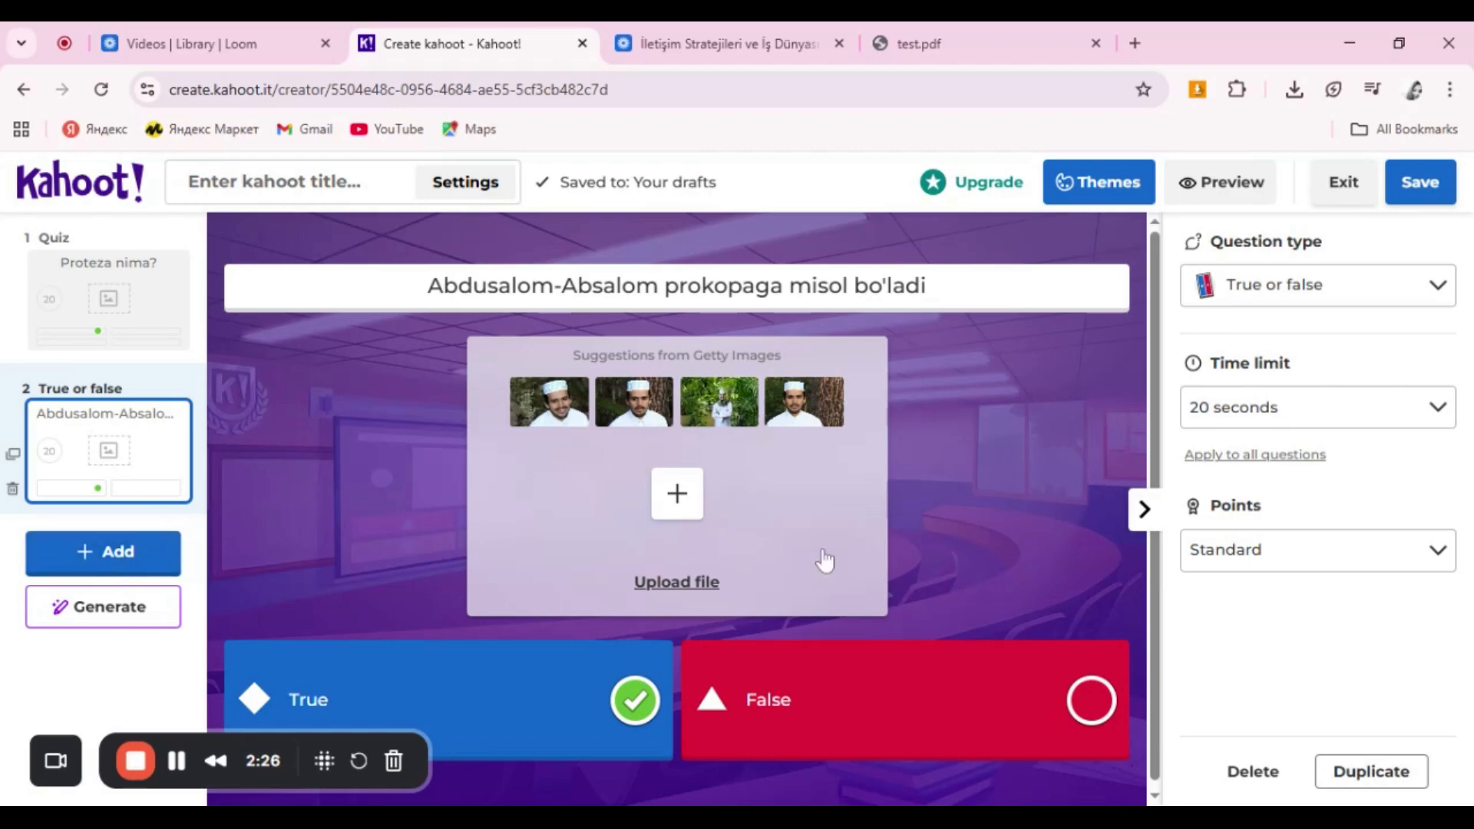
# Step: Open the media library for the True or false question and look through the Getty Images and YouTube sources
pyautogui.click(677, 496)
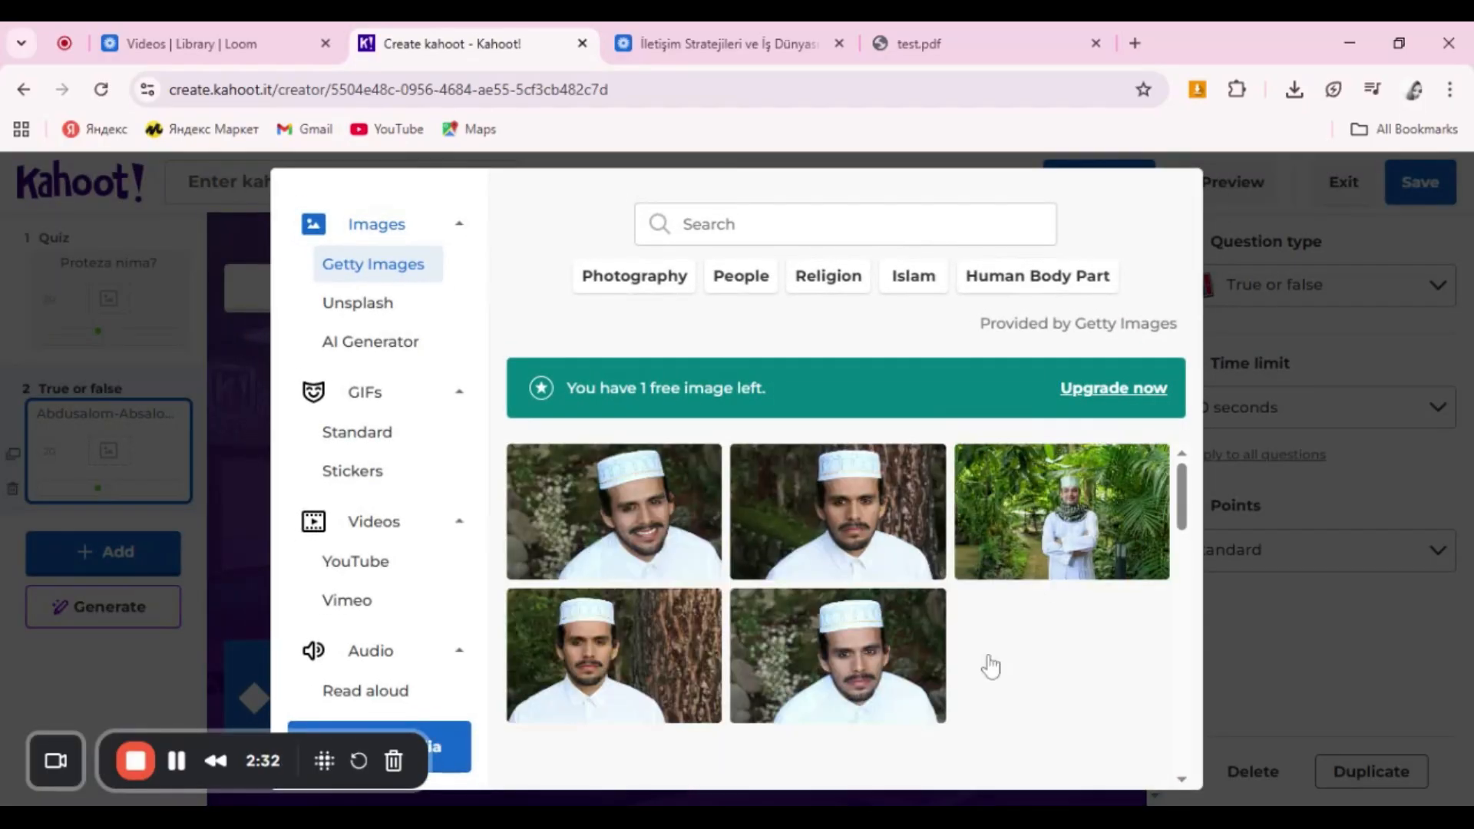
pyautogui.scroll(-5, 990, 667)
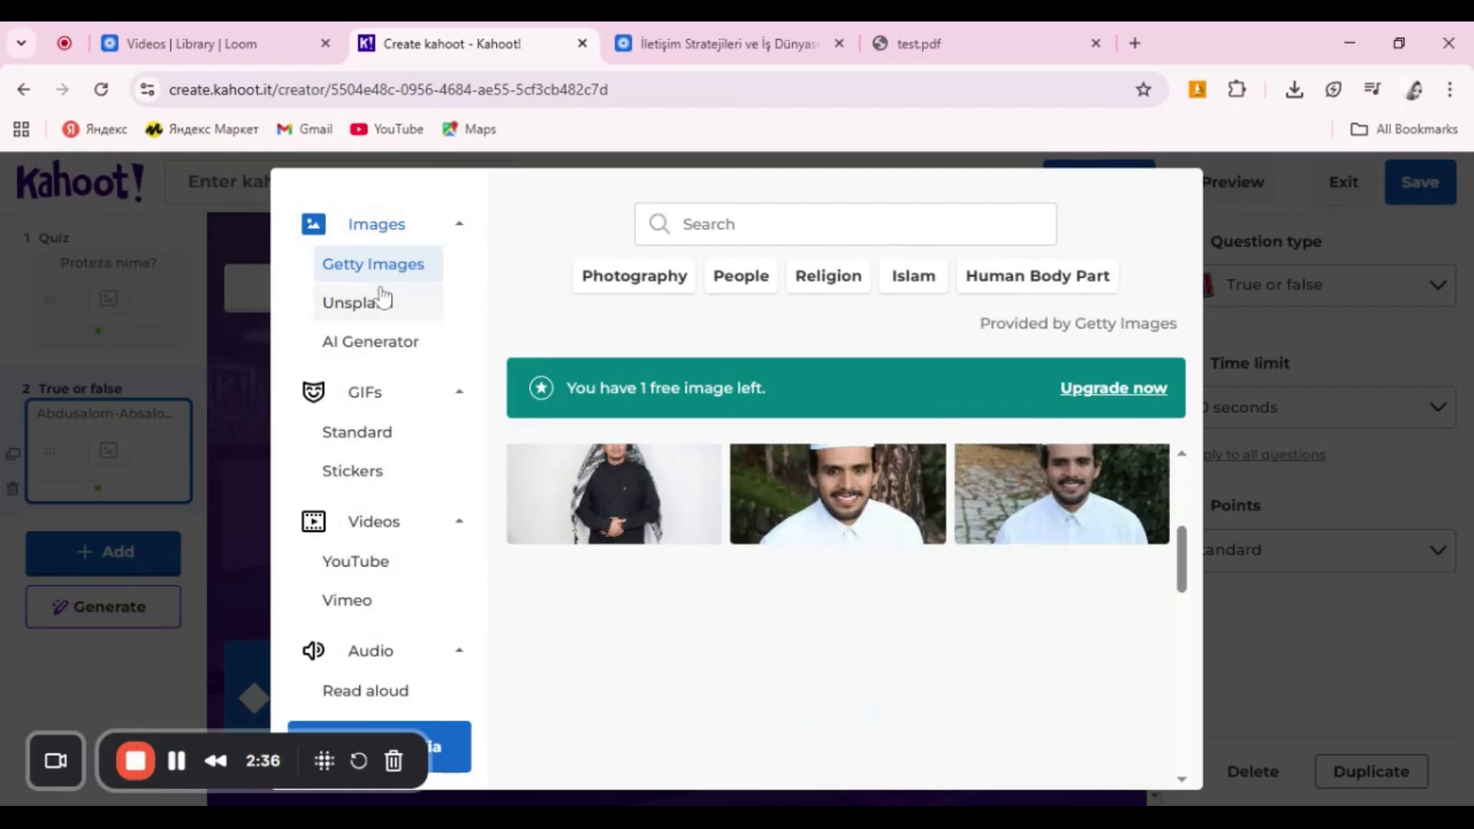
pyautogui.click(389, 545)
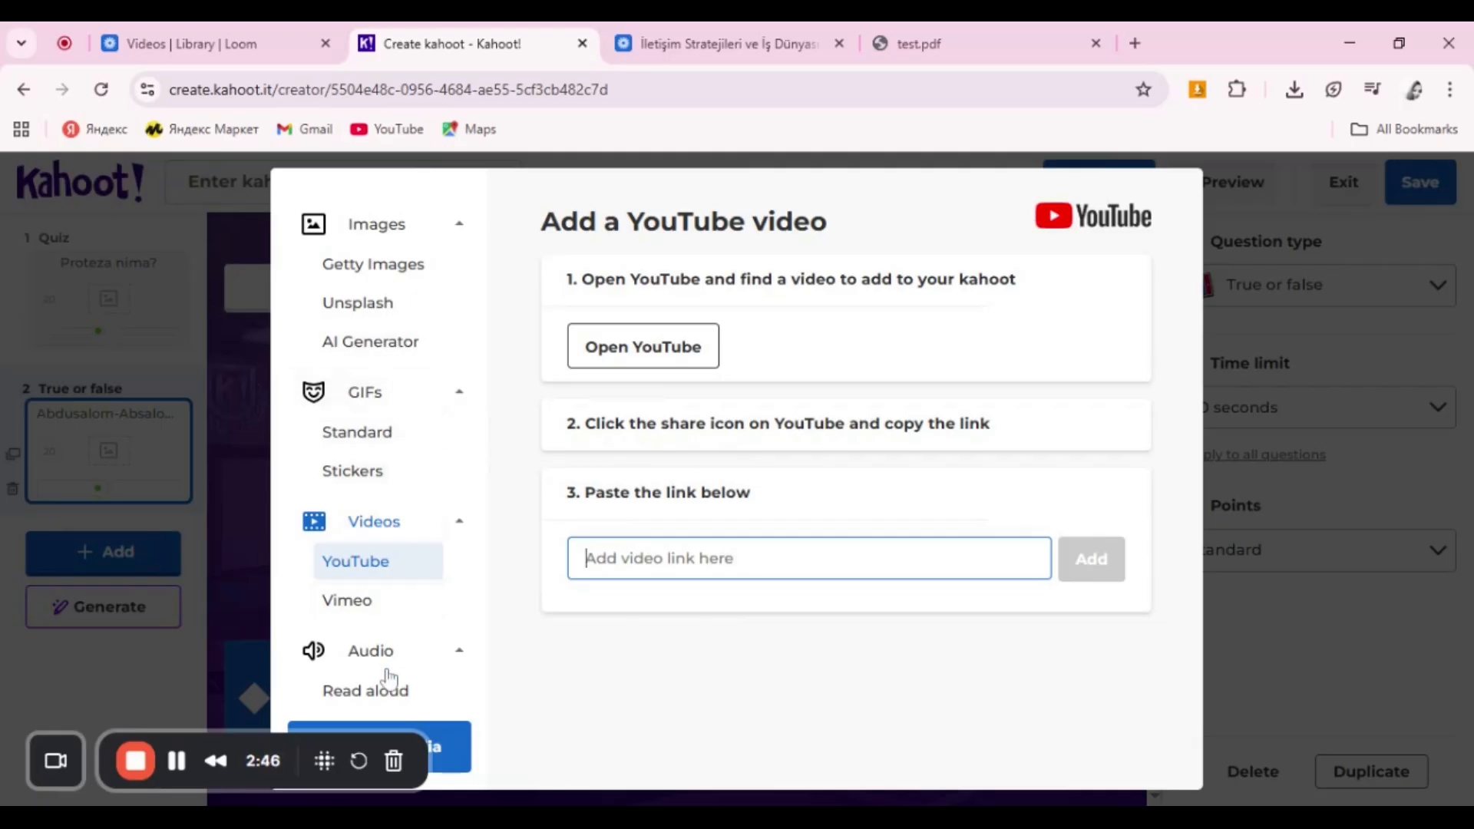
pyautogui.click(369, 227)
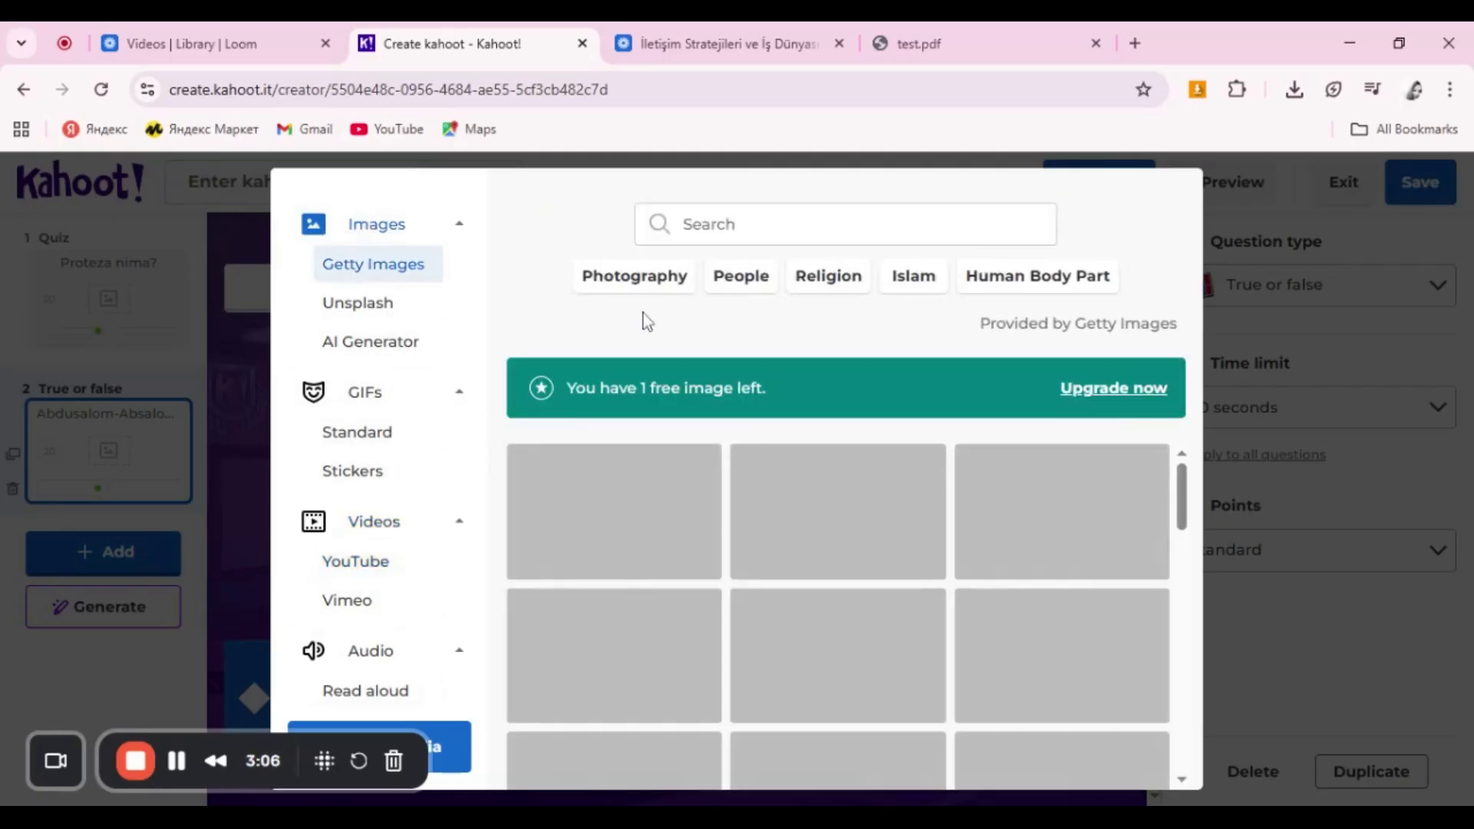
# Step: Filter the Getty Images suggestions by Photography, People, Religion, Islam and Human Body Part, and look through the pictures
pyautogui.click(648, 274)
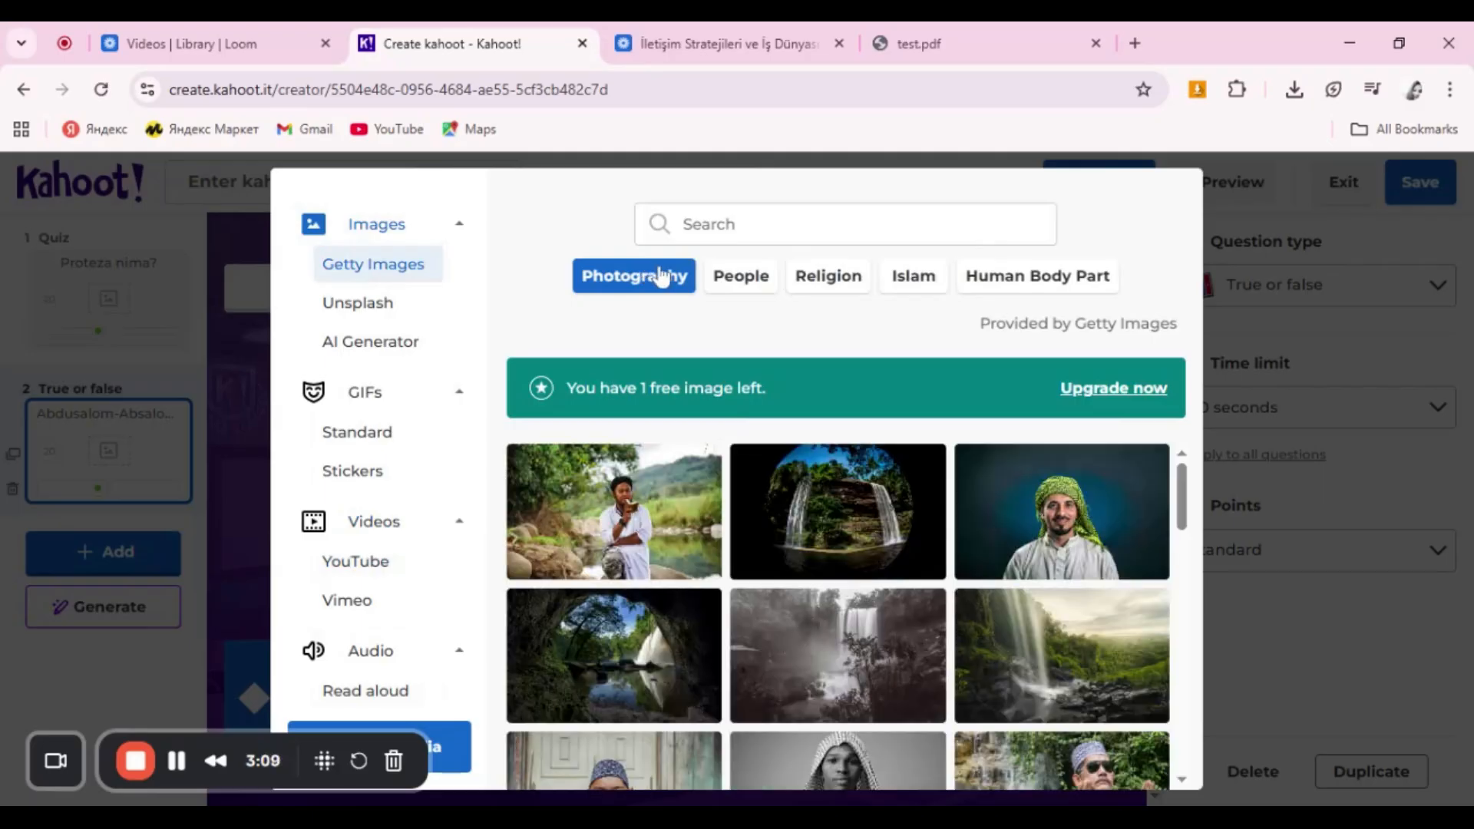
pyautogui.click(765, 290)
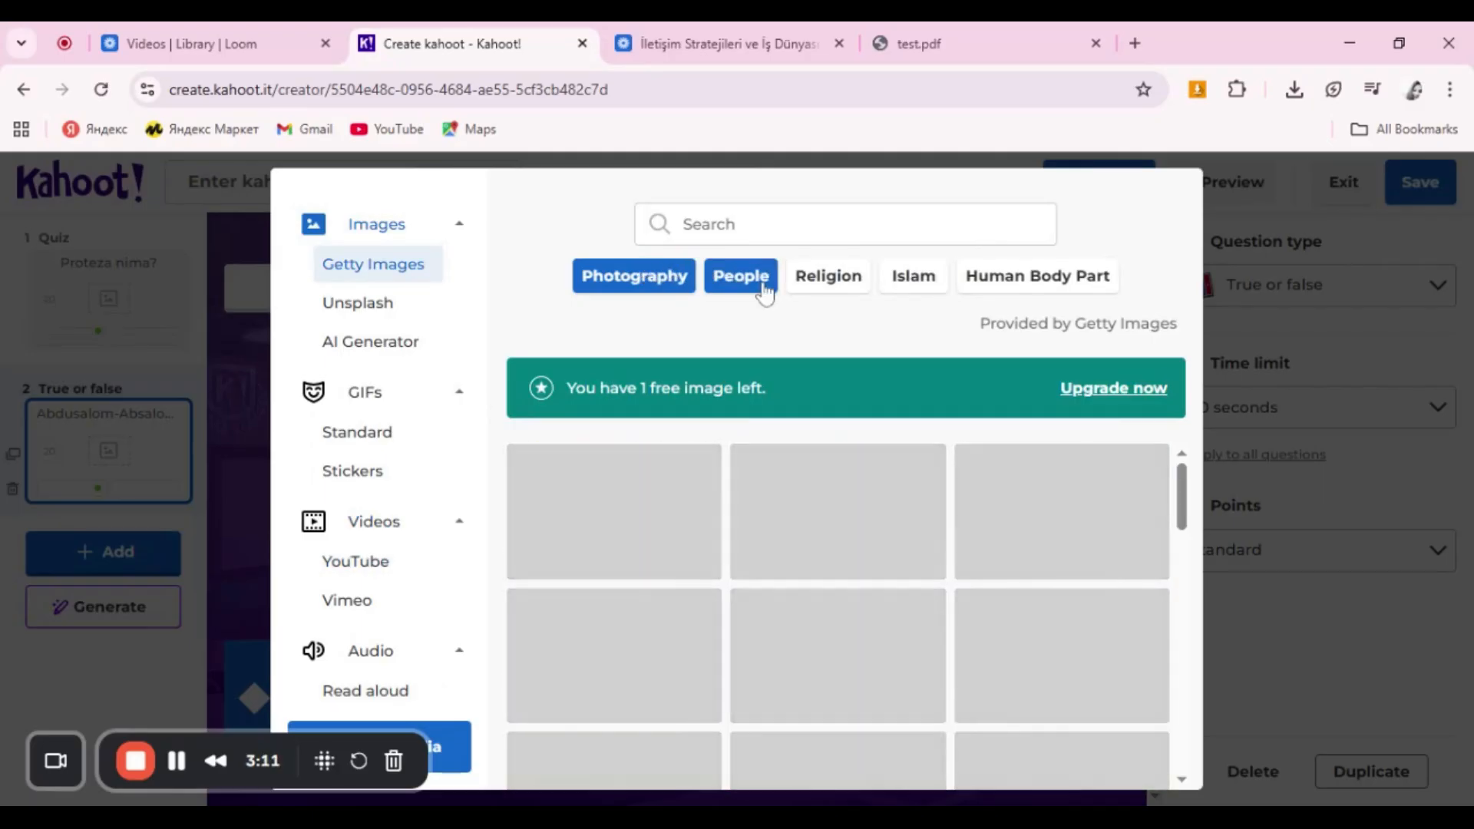
pyautogui.click(849, 279)
pyautogui.click(912, 278)
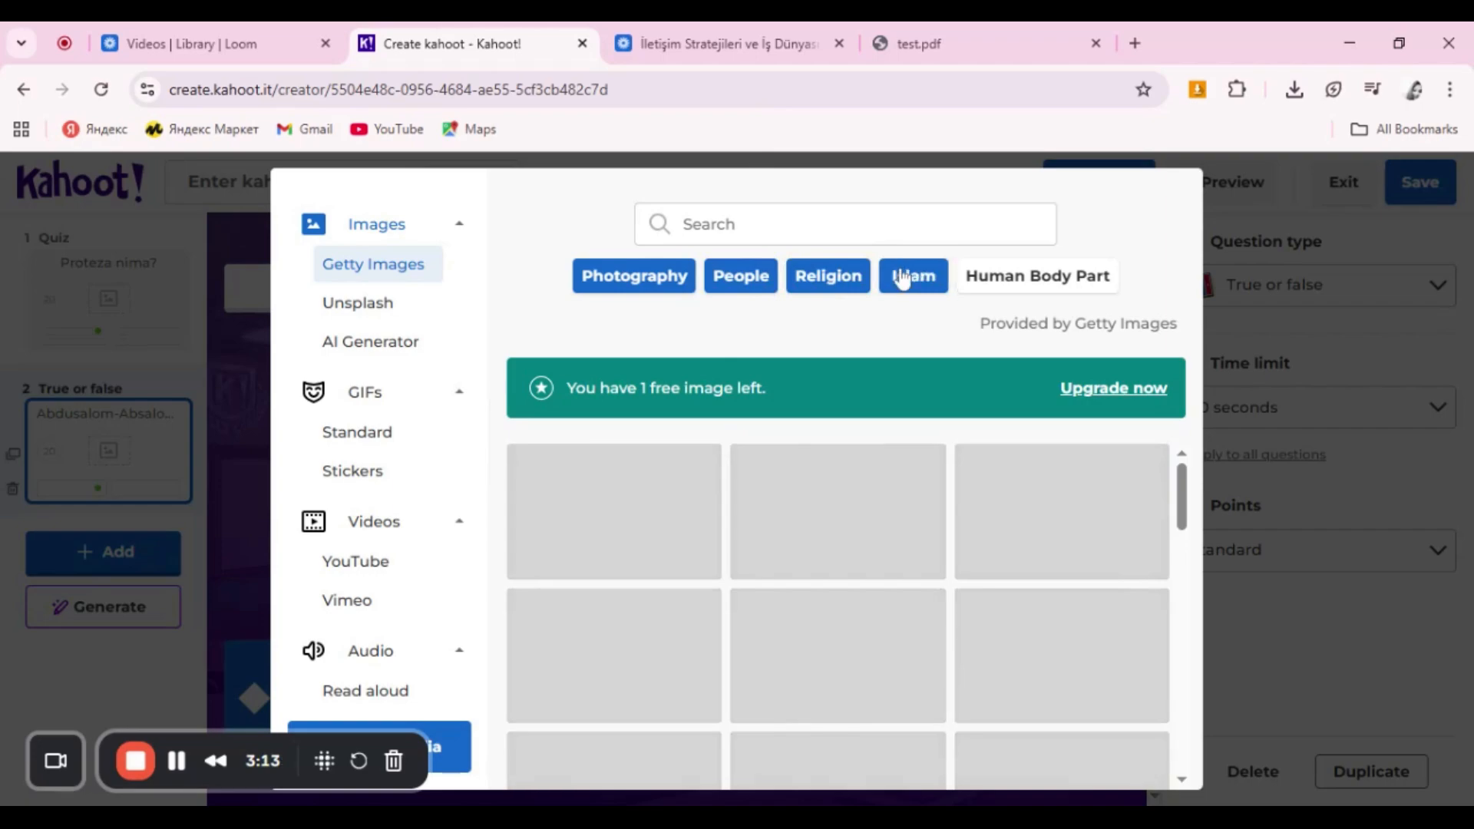
pyautogui.click(1036, 280)
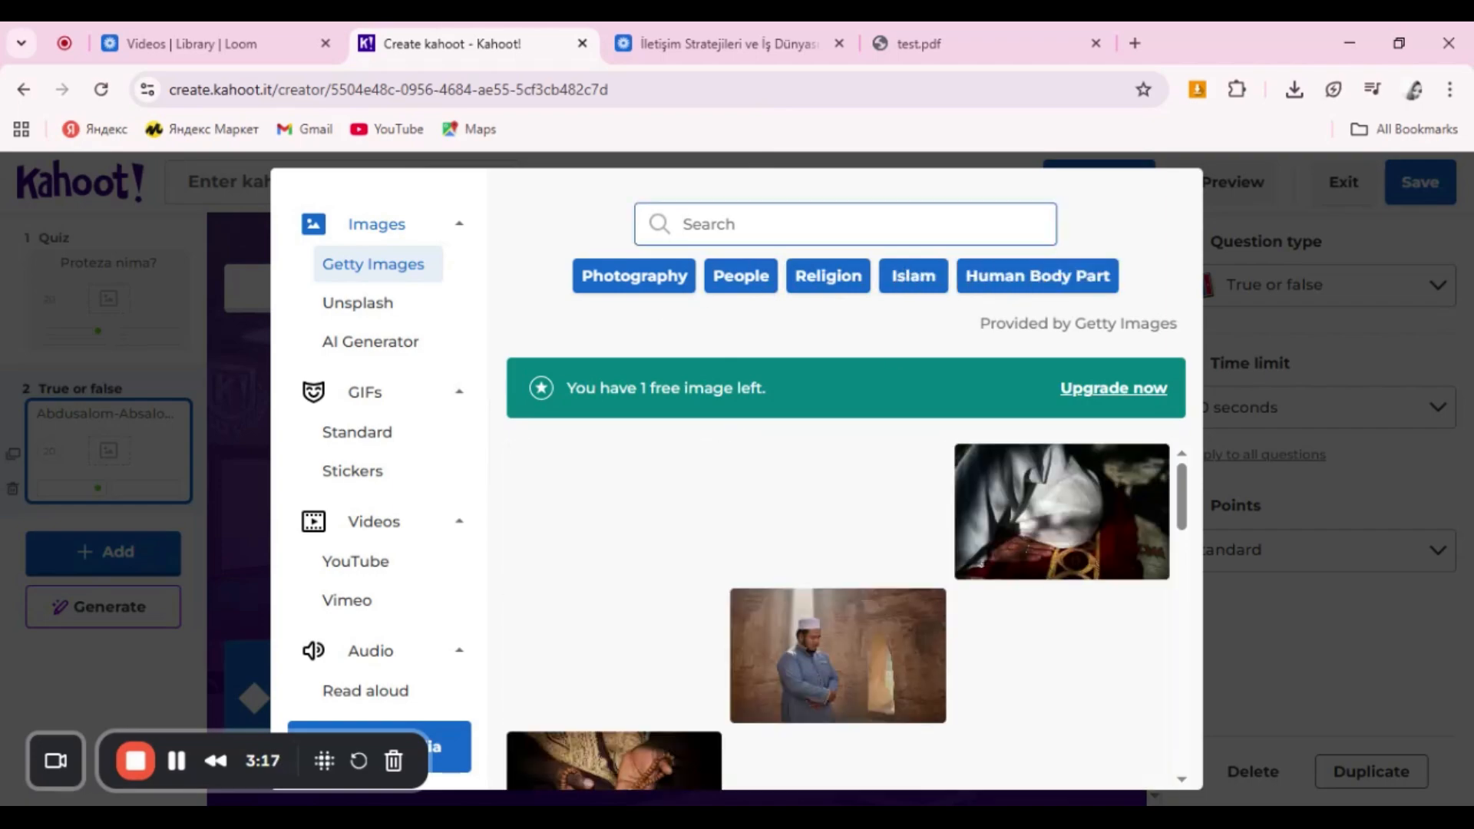
pyautogui.scroll(-3, 543, 625)
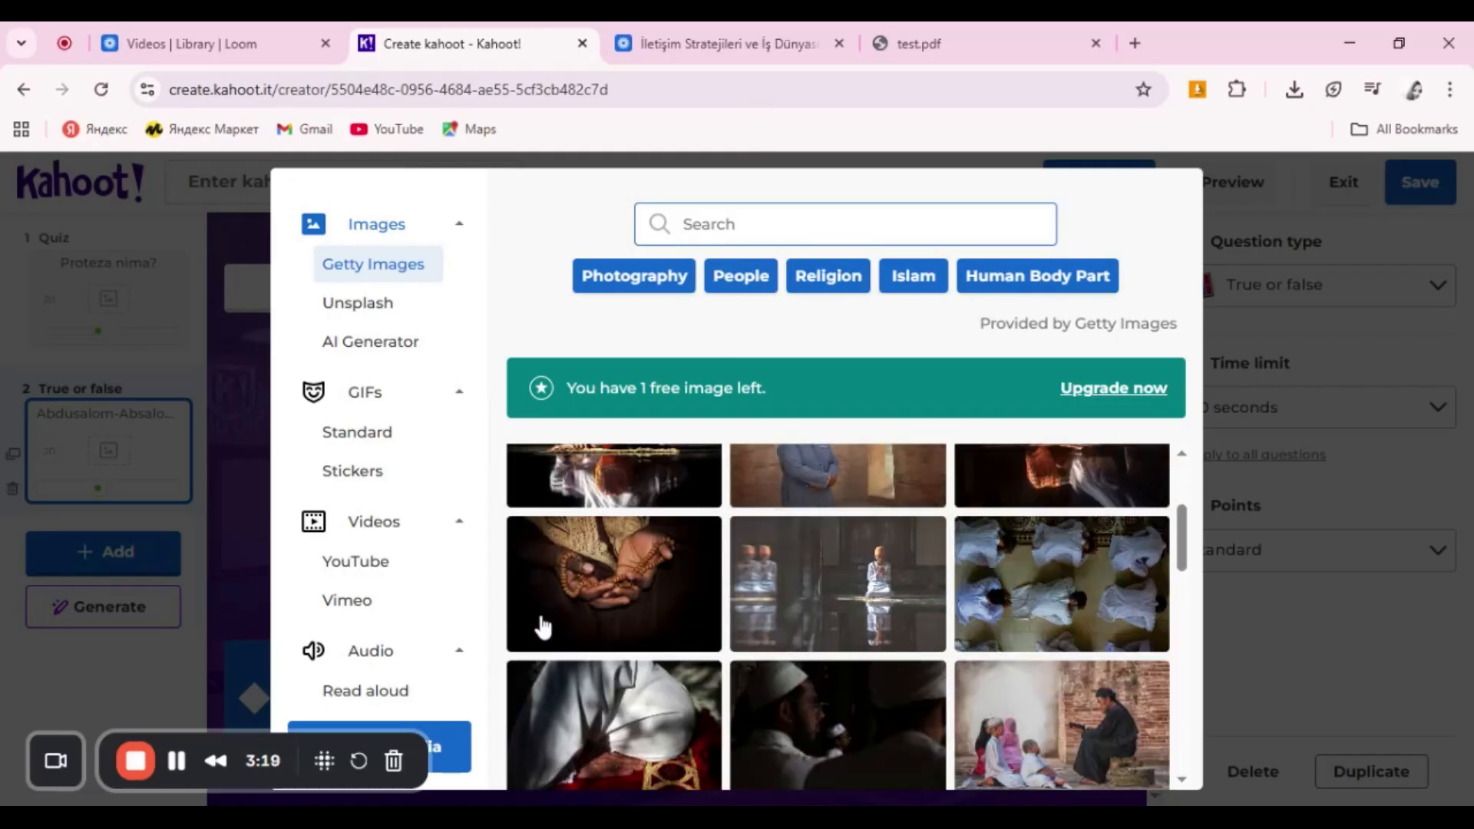
# Step: Upload the portrait of the bearded man in a turban from the computer as the question's image
pyautogui.click(460, 752)
pyautogui.click(748, 541)
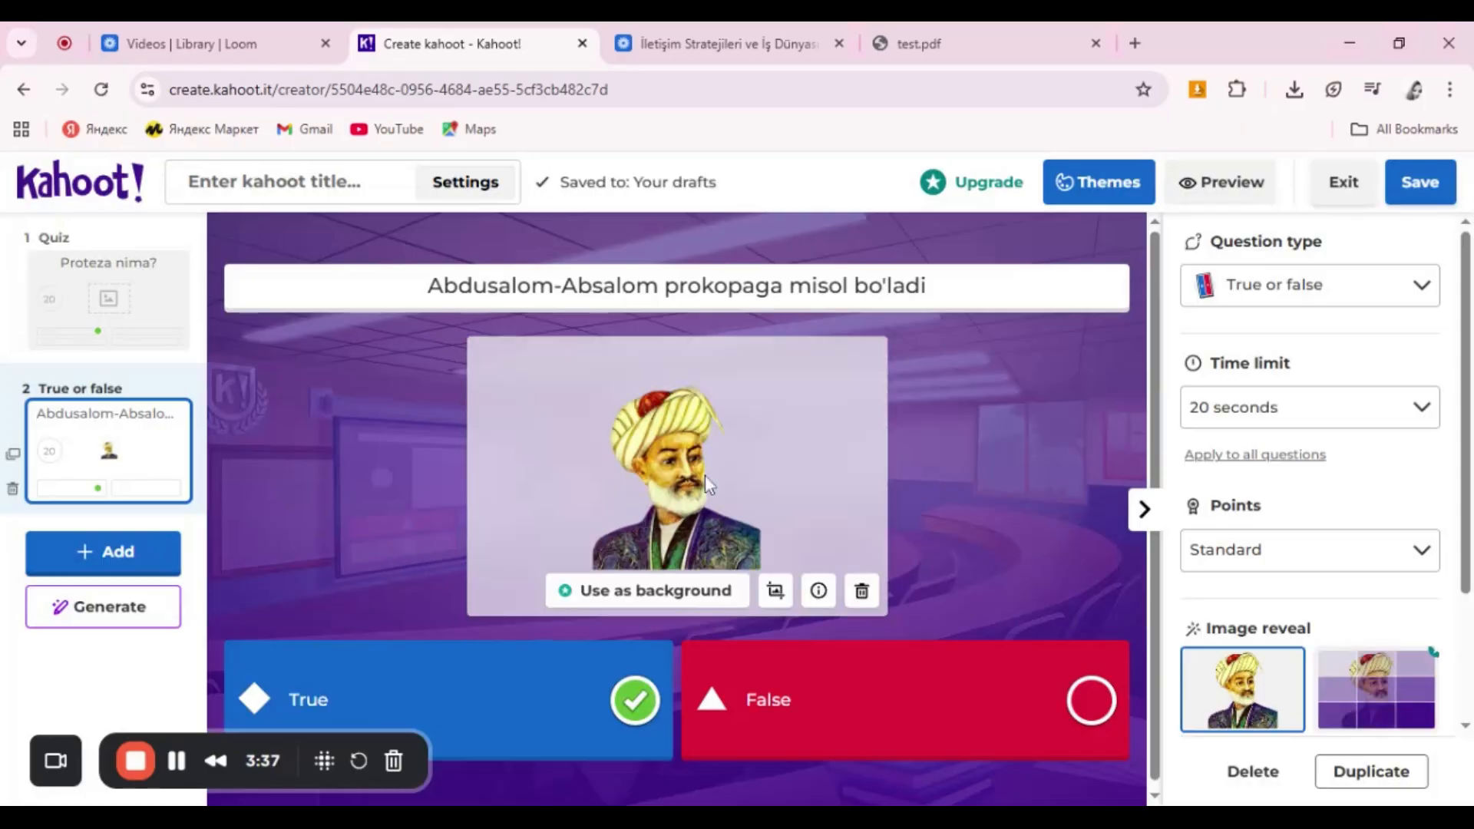
# Step: Search the web for "true or false png" images and place the thumbs-up True and thumbs-down False picture in the question
pyautogui.hotkey('ctrl', 't')
pyautogui.write('true o')
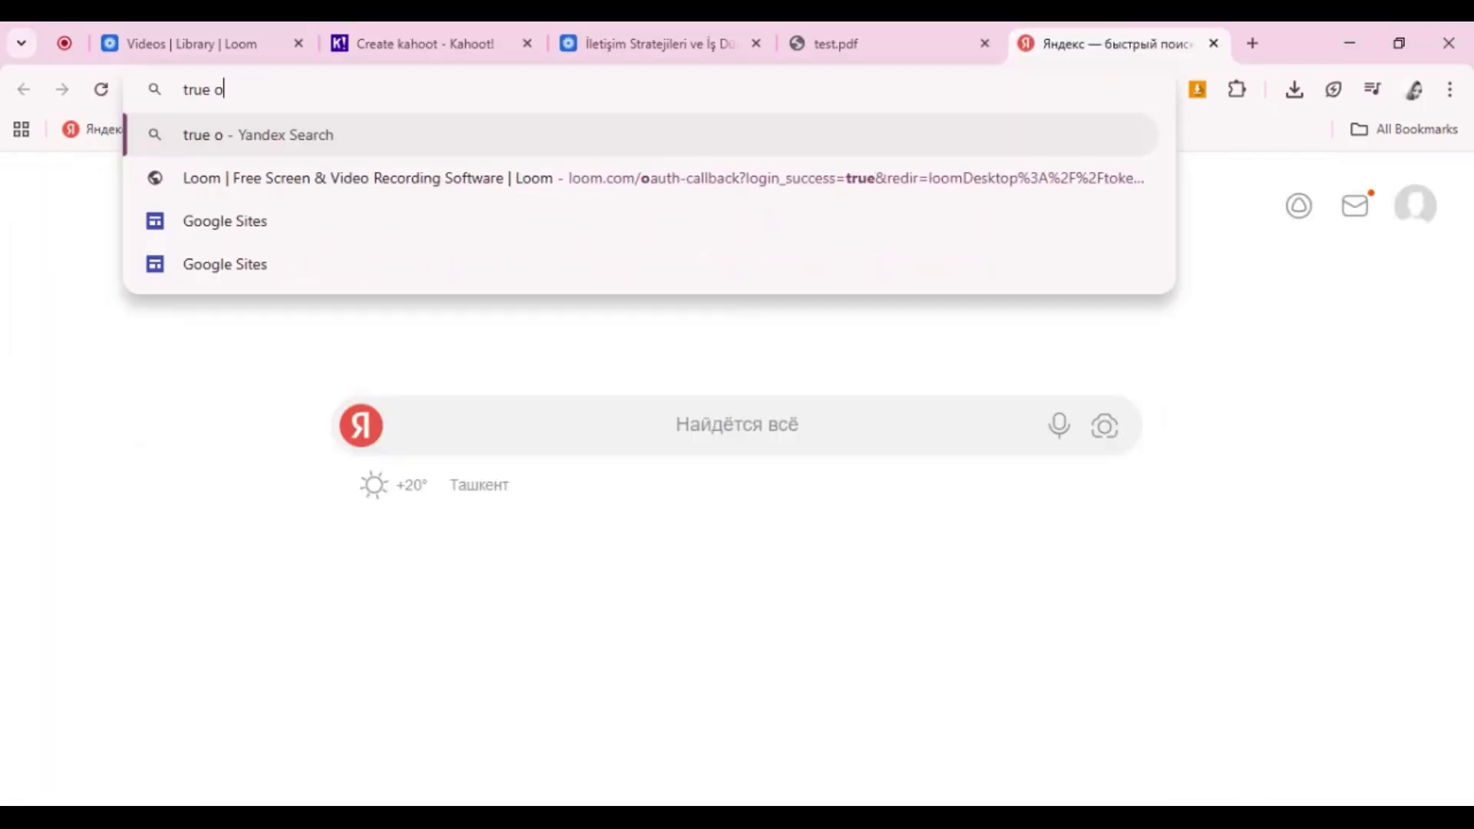
pyautogui.write('r false ')
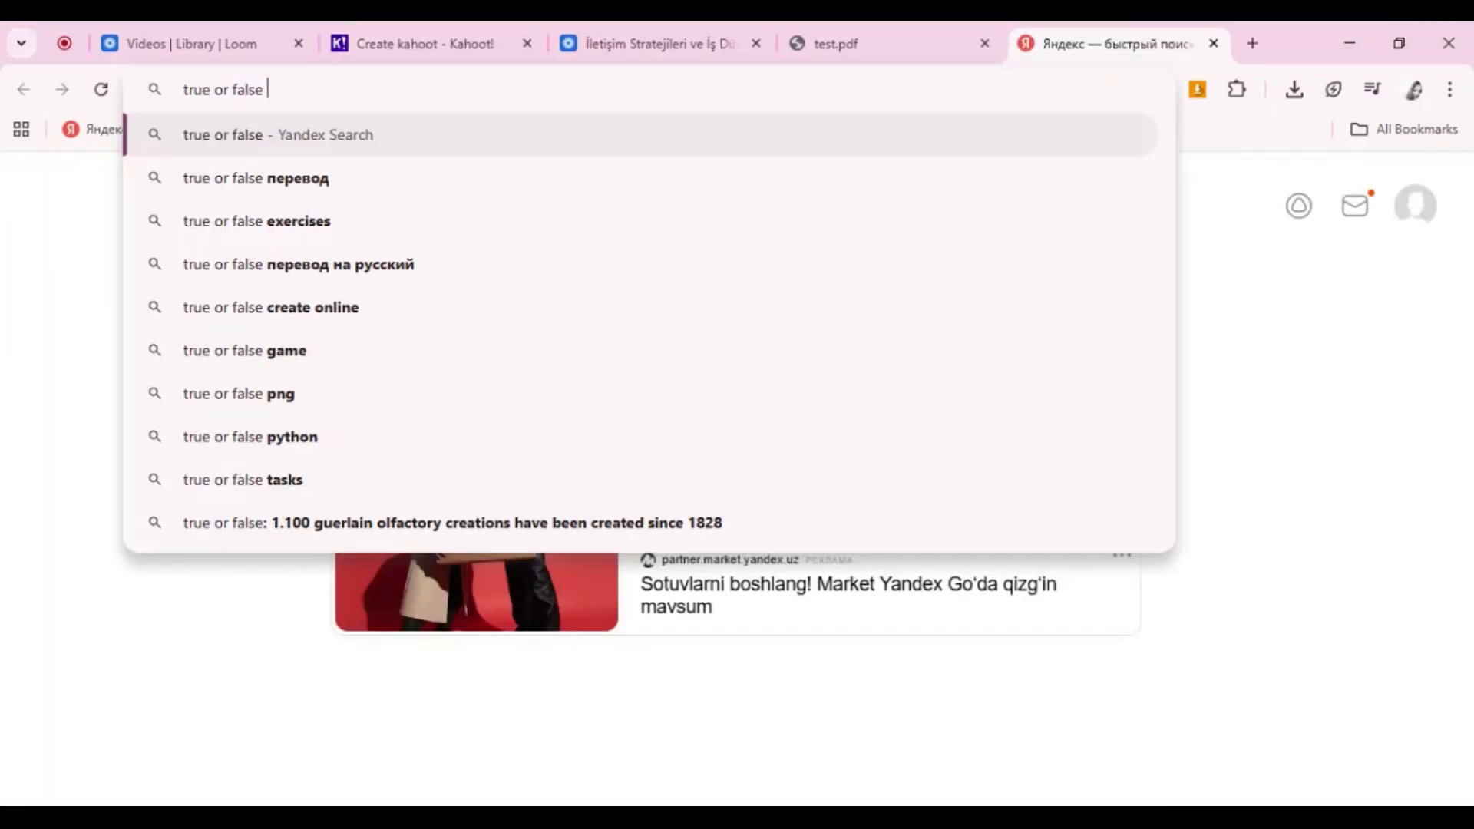
pyautogui.write('png')
pyautogui.press('Return')
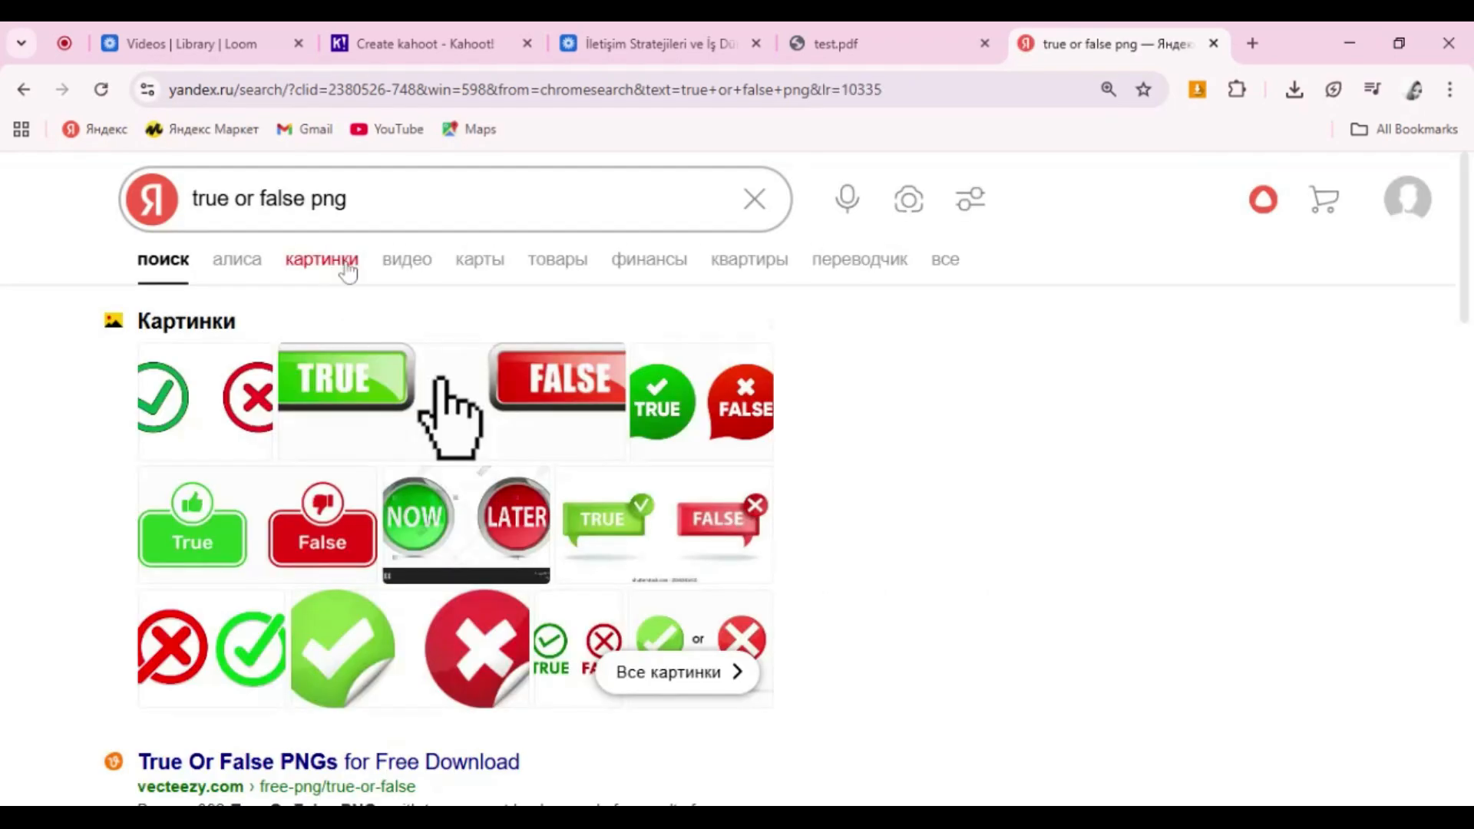
pyautogui.click(337, 263)
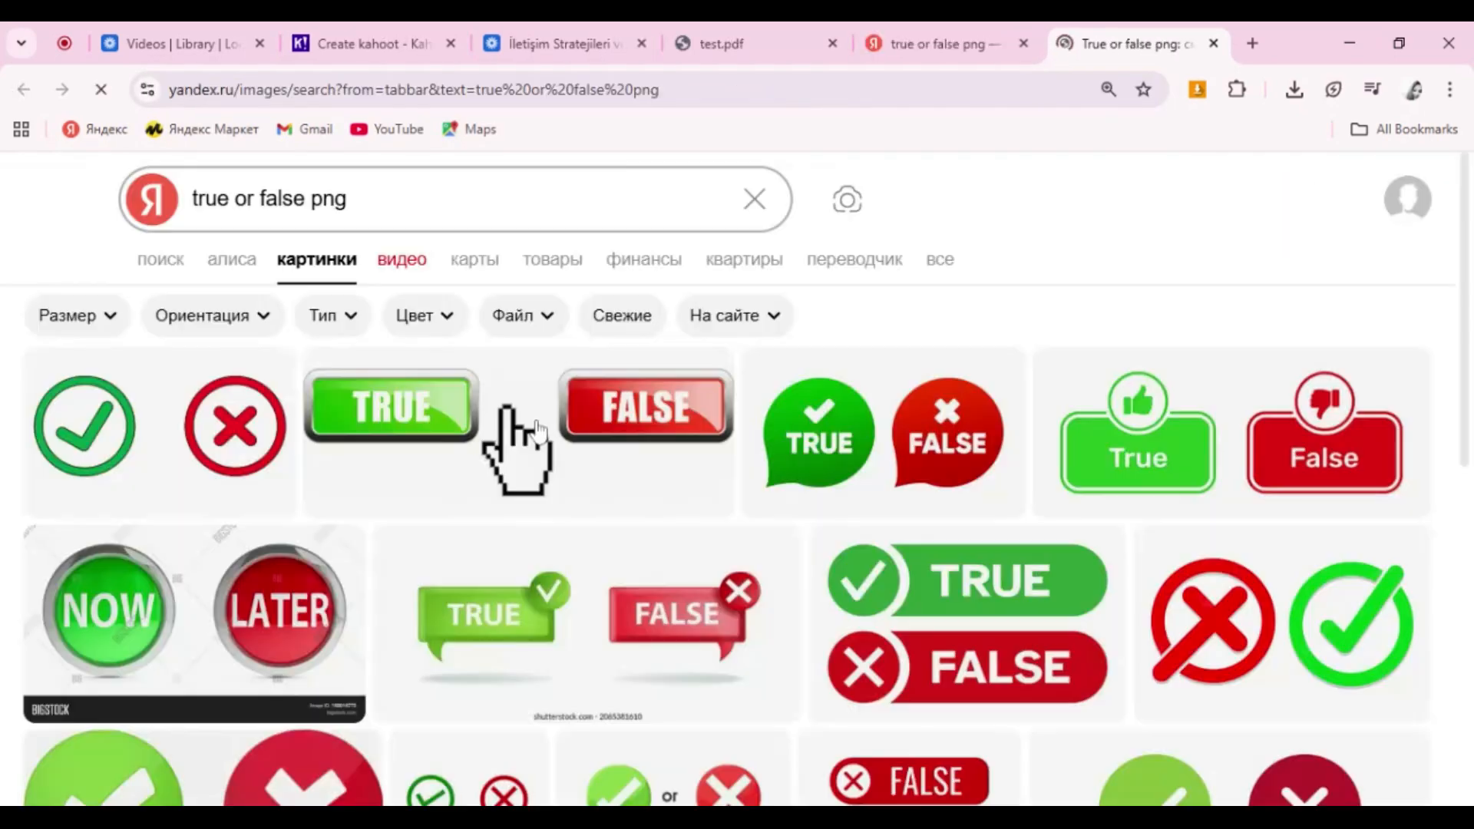
pyautogui.click(906, 394)
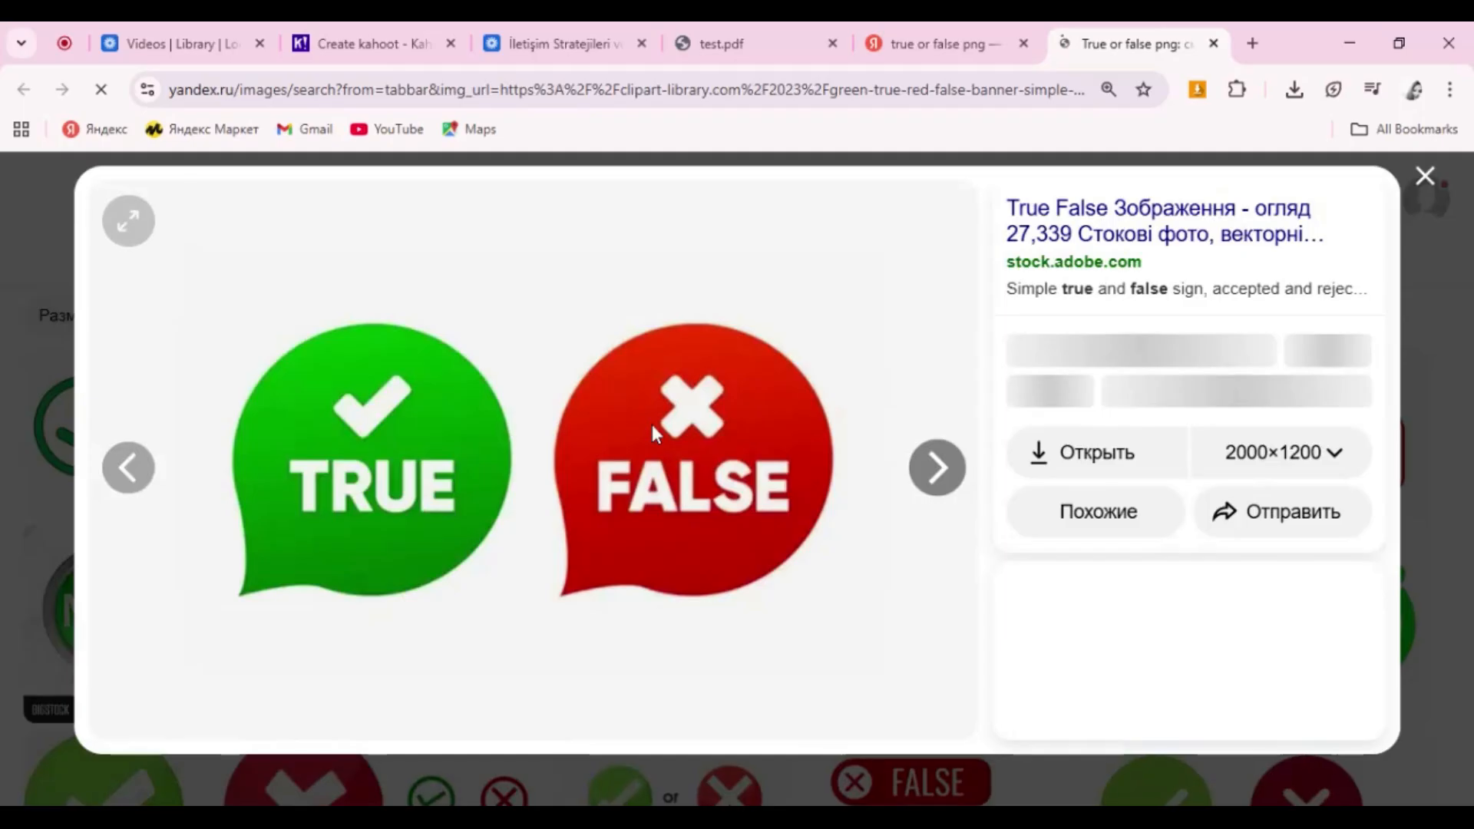
pyautogui.press('Right')
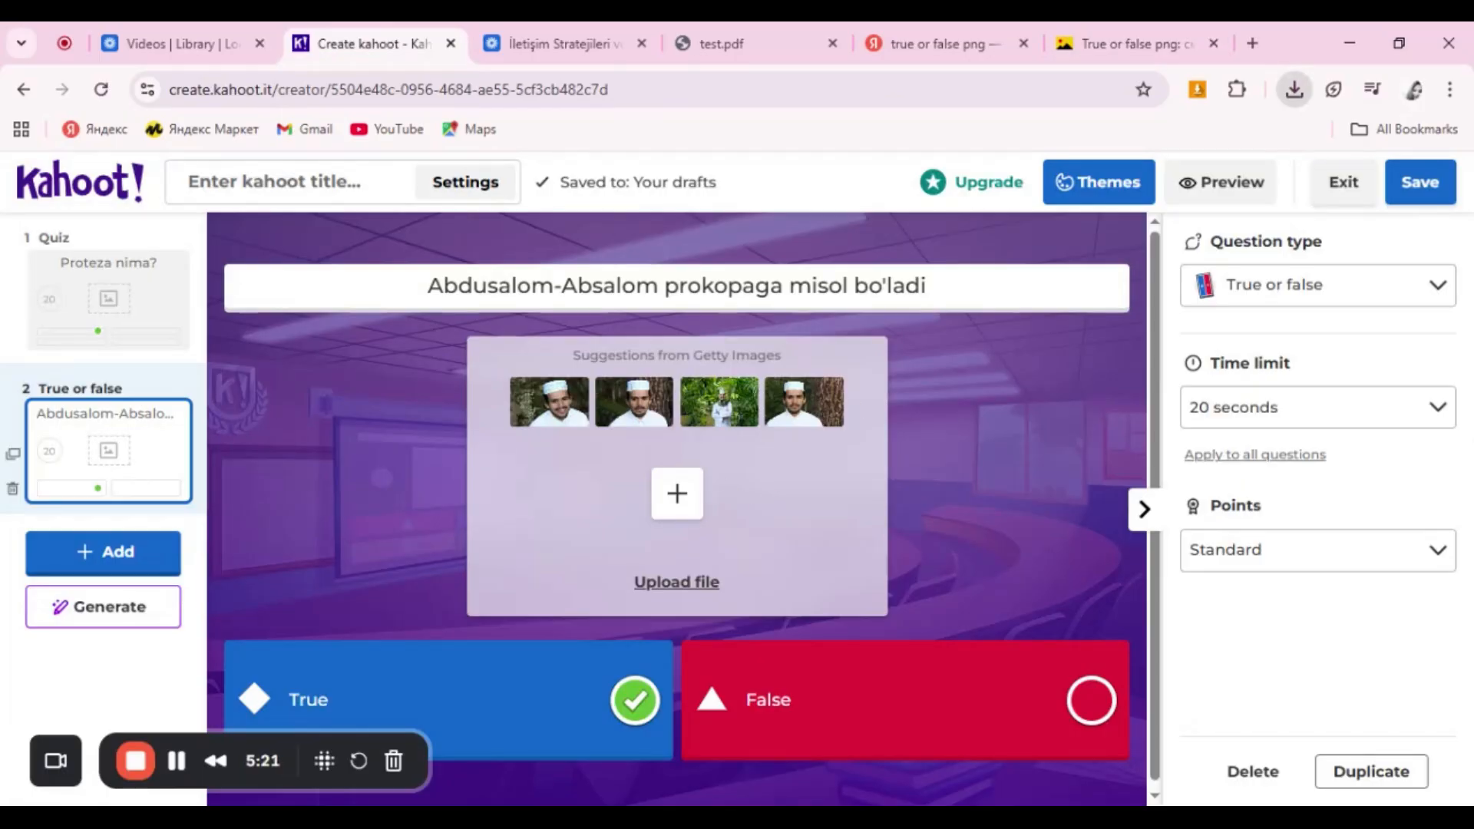
pyautogui.moveTo(675, 492)
pyautogui.mouseDown()
pyautogui.moveTo(676, 430)
pyautogui.moveTo(662, 474)
pyautogui.mouseUp()
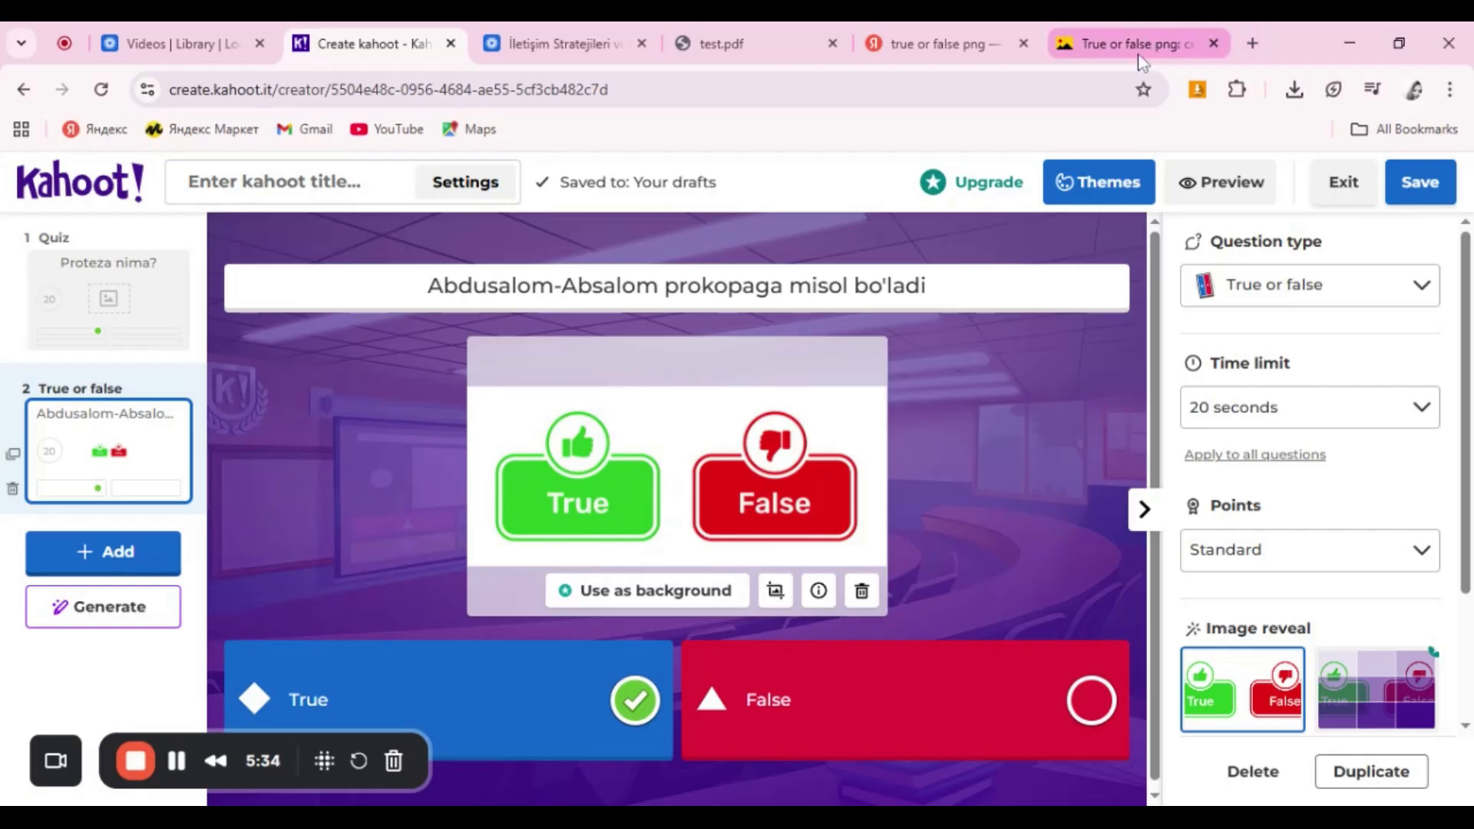
# Step: Search the web for "remove background" and open the removal.ai background remover
pyautogui.click(961, 39)
pyautogui.click(368, 215)
pyautogui.hotkey('ctrl', 'a')
pyautogui.write('remove')
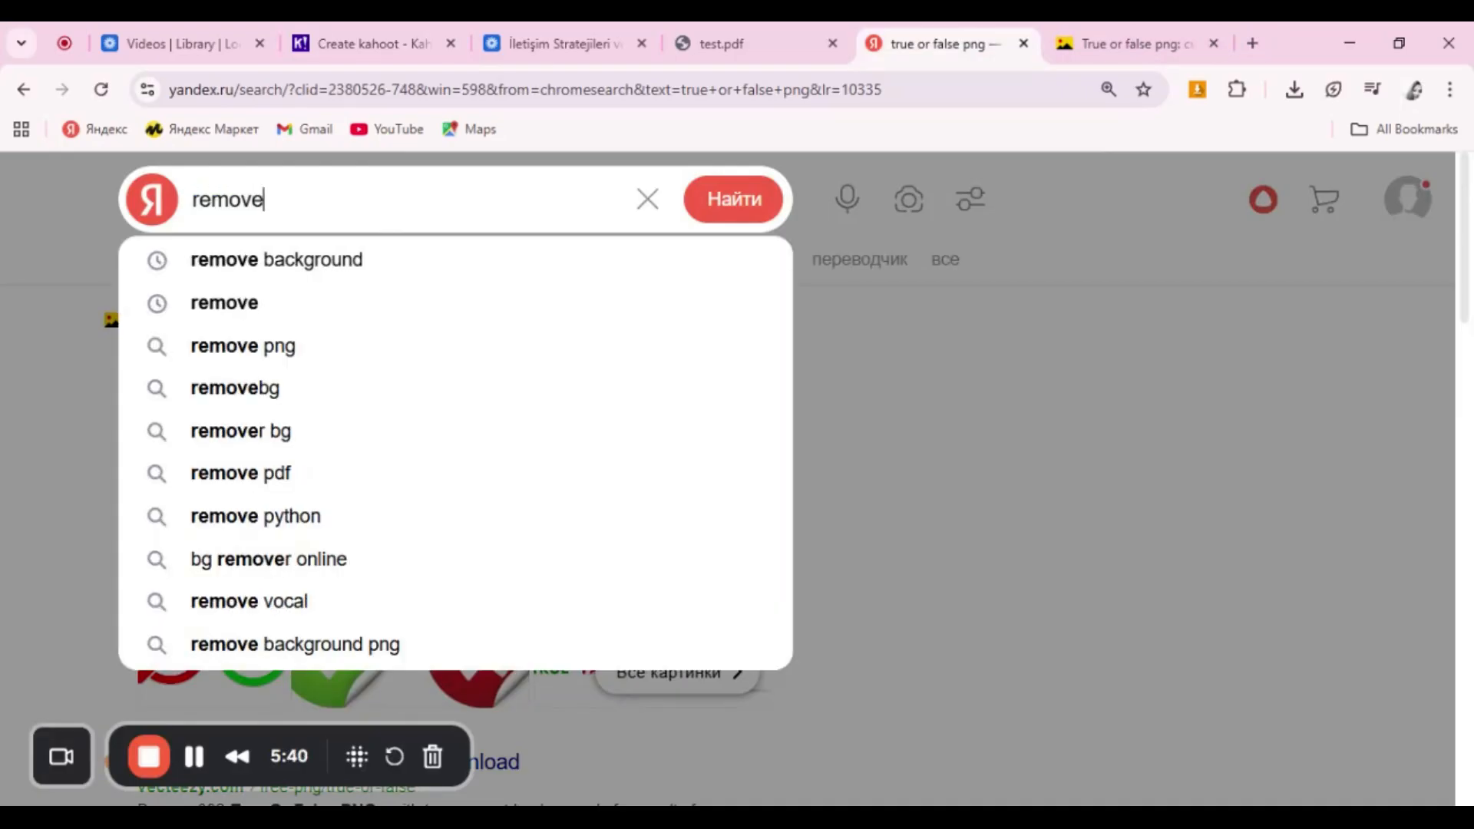
pyautogui.click(397, 259)
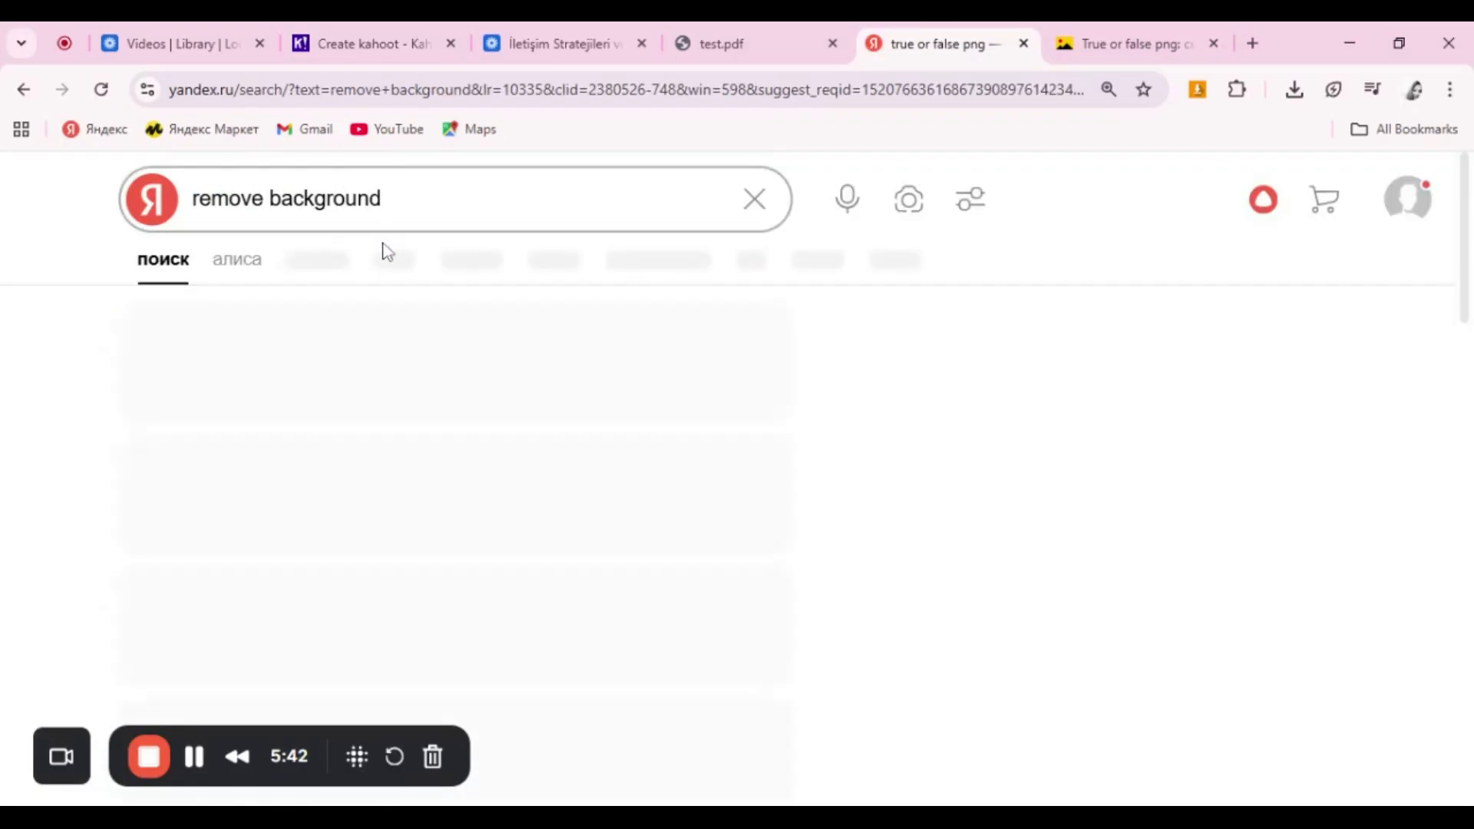
pyautogui.click(378, 318)
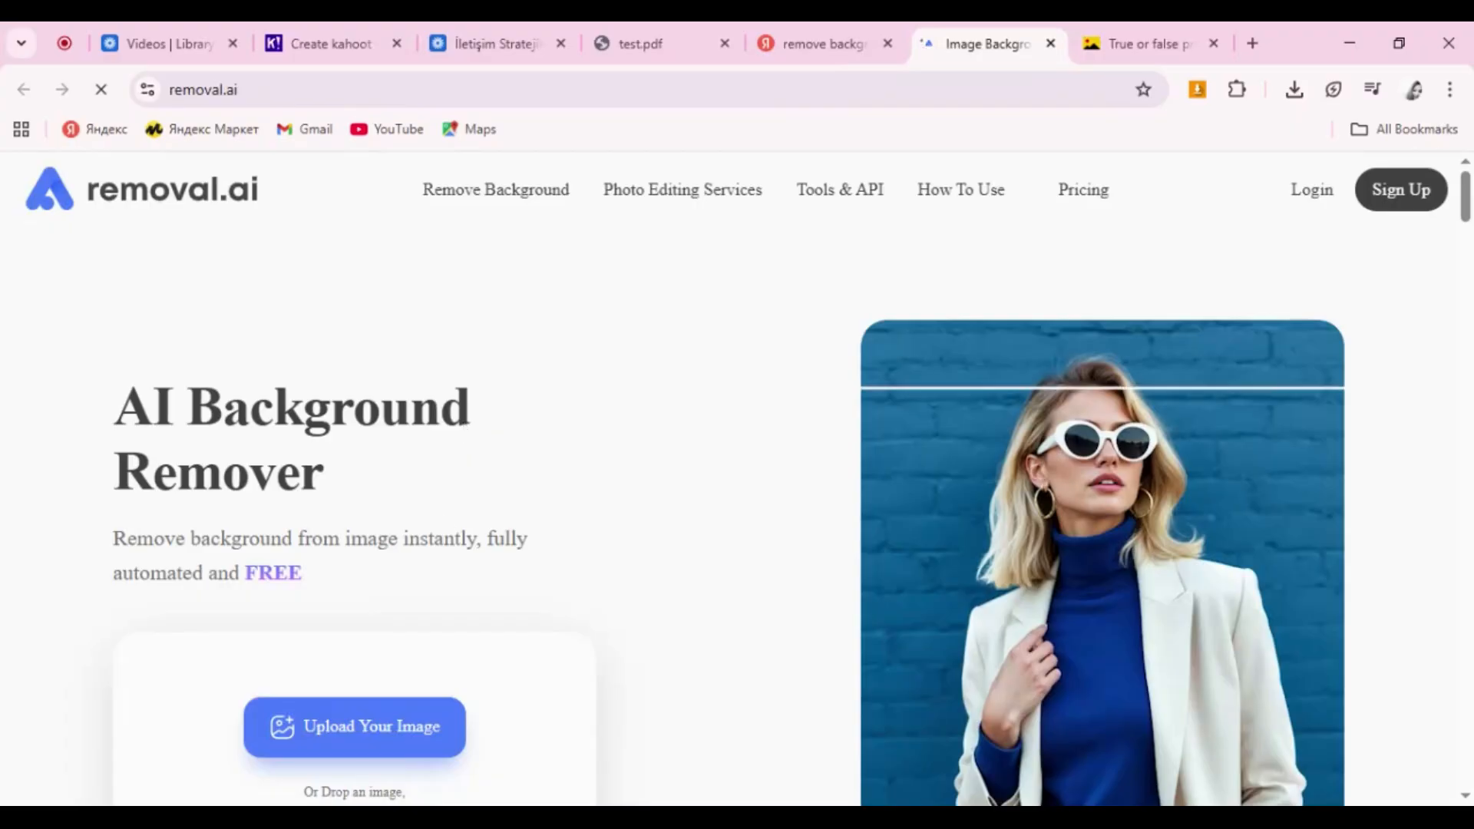
# Step: Remove the background of the downloaded True/False picture in removal.ai and download the 600 x 256 px result
pyautogui.scroll(-3, 385, 583)
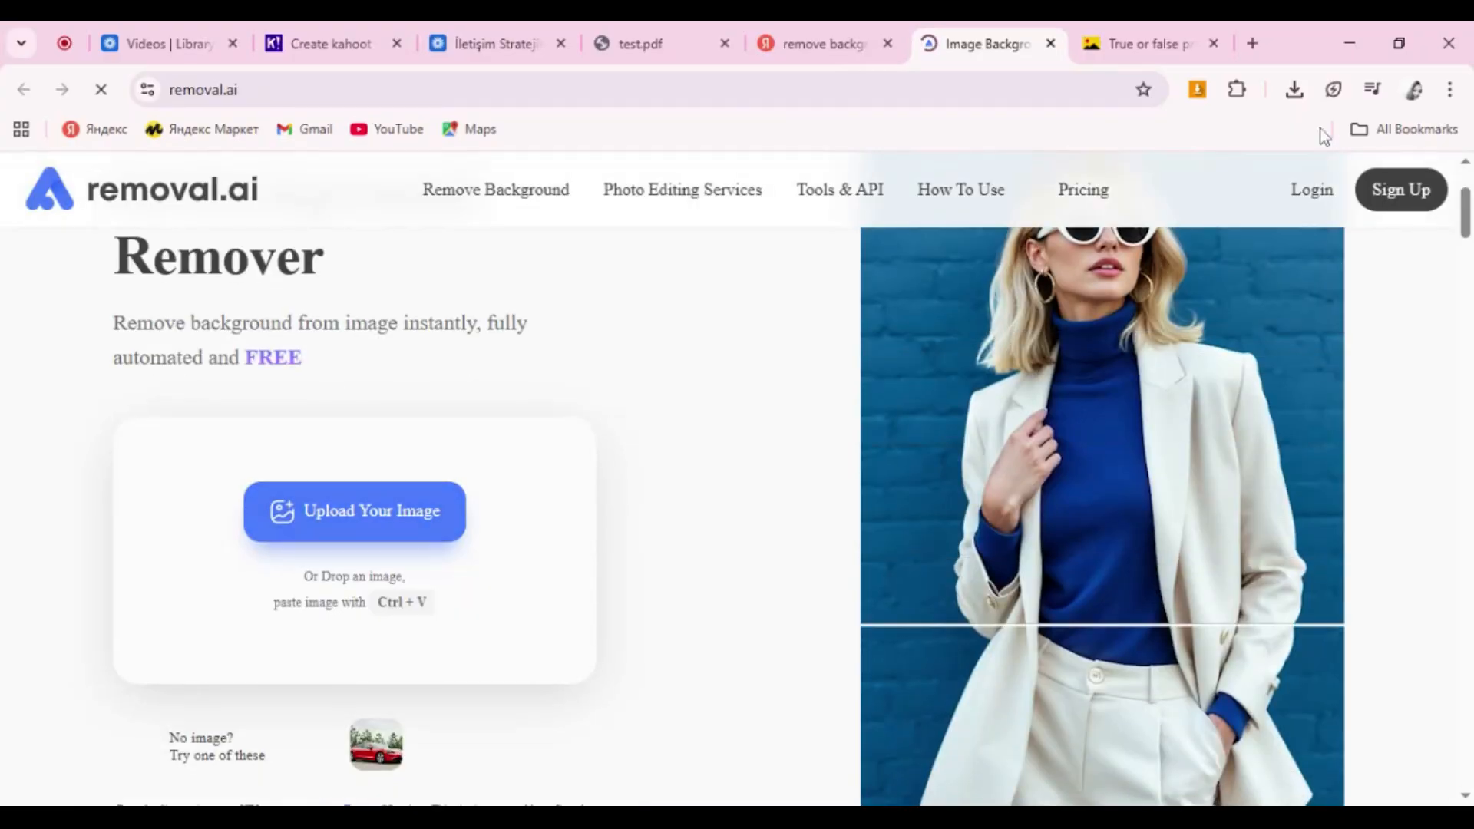
pyautogui.click(1294, 89)
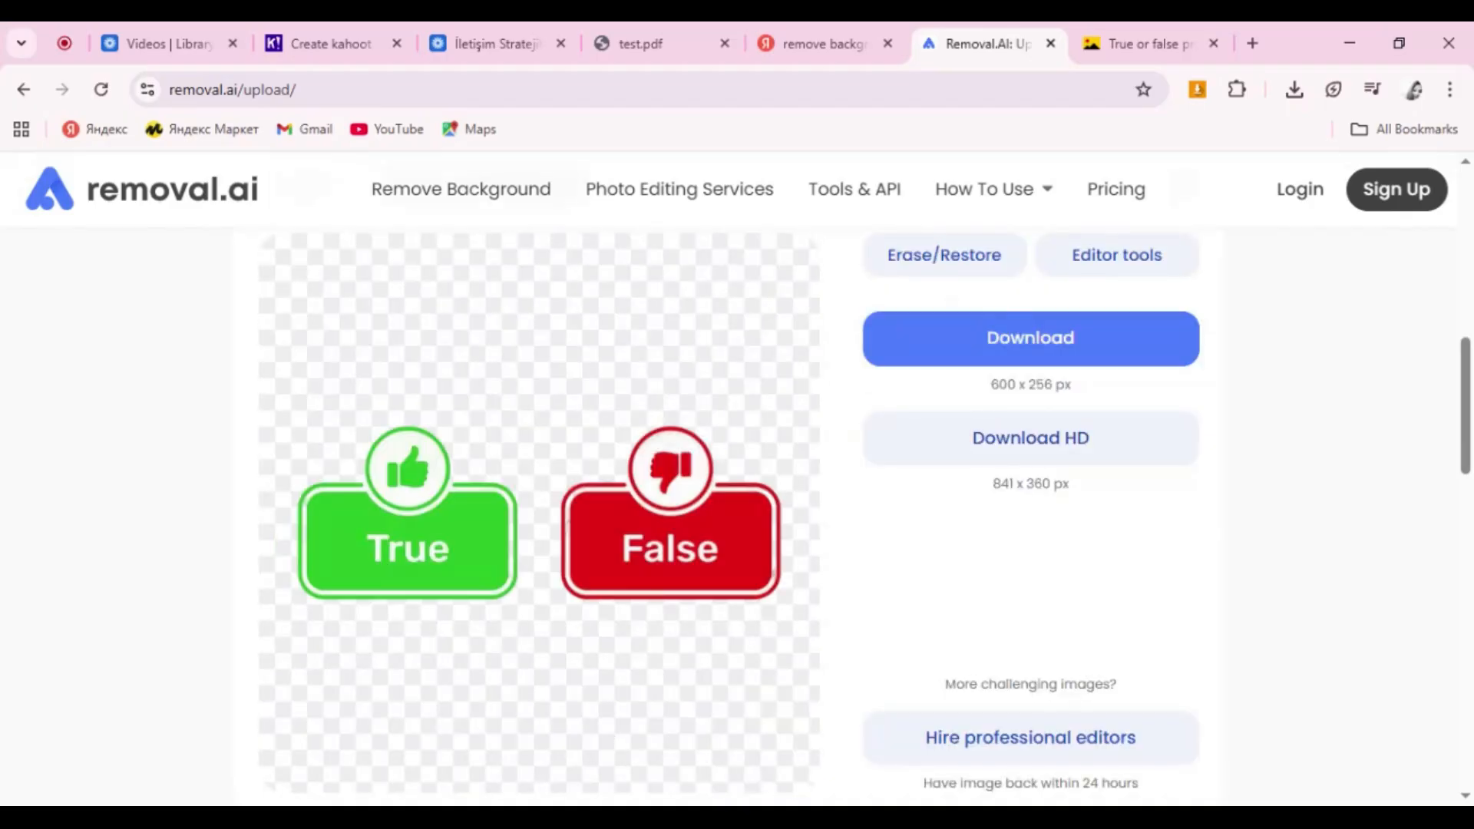
pyautogui.click(1023, 339)
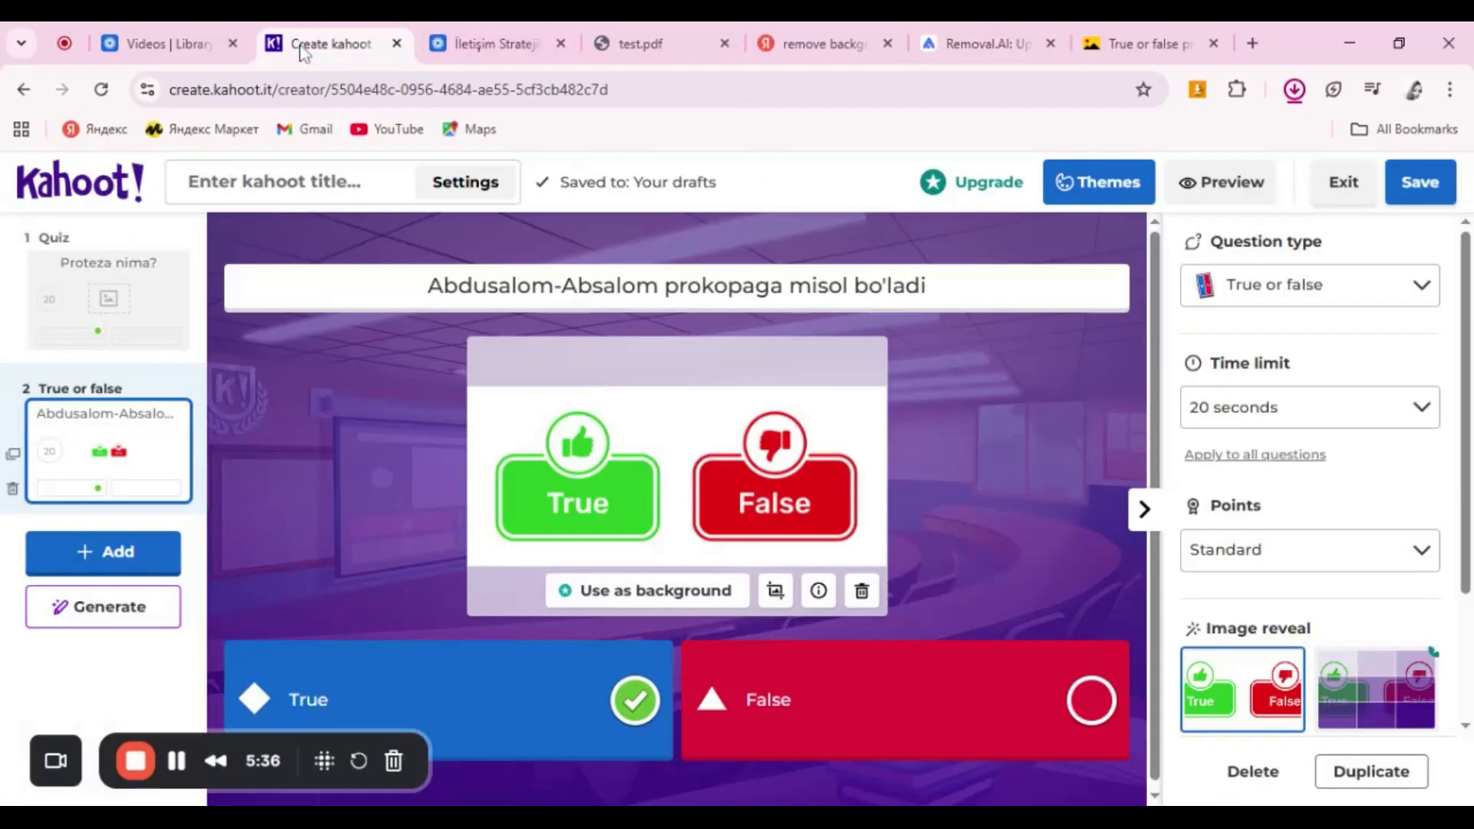
# Step: Switch to Kahoot and replace the True or false question's image with the background-free True/False picture
pyautogui.click(860, 592)
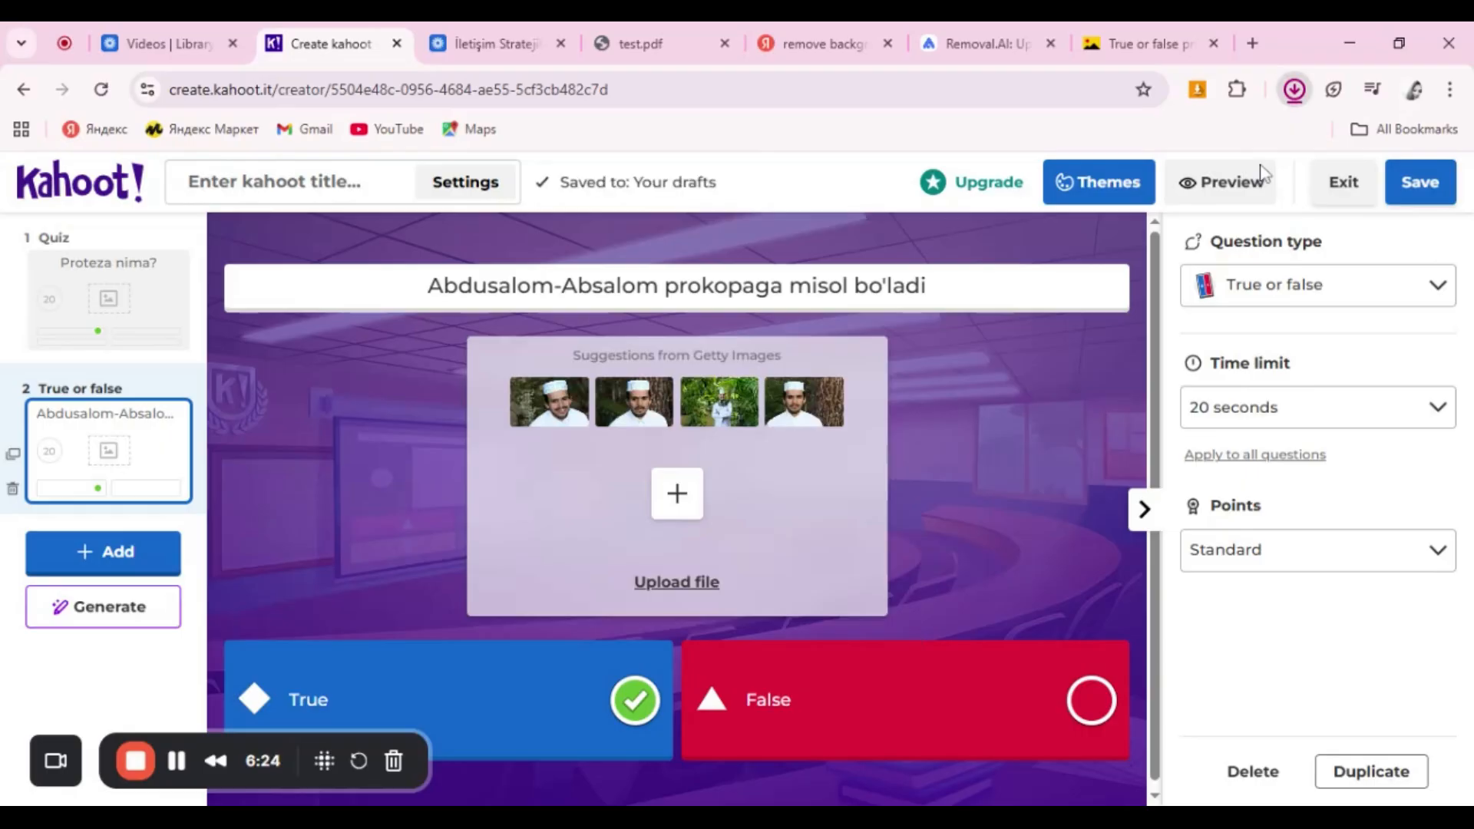
pyautogui.moveTo(1113, 154); pyautogui.dragTo(677, 476)
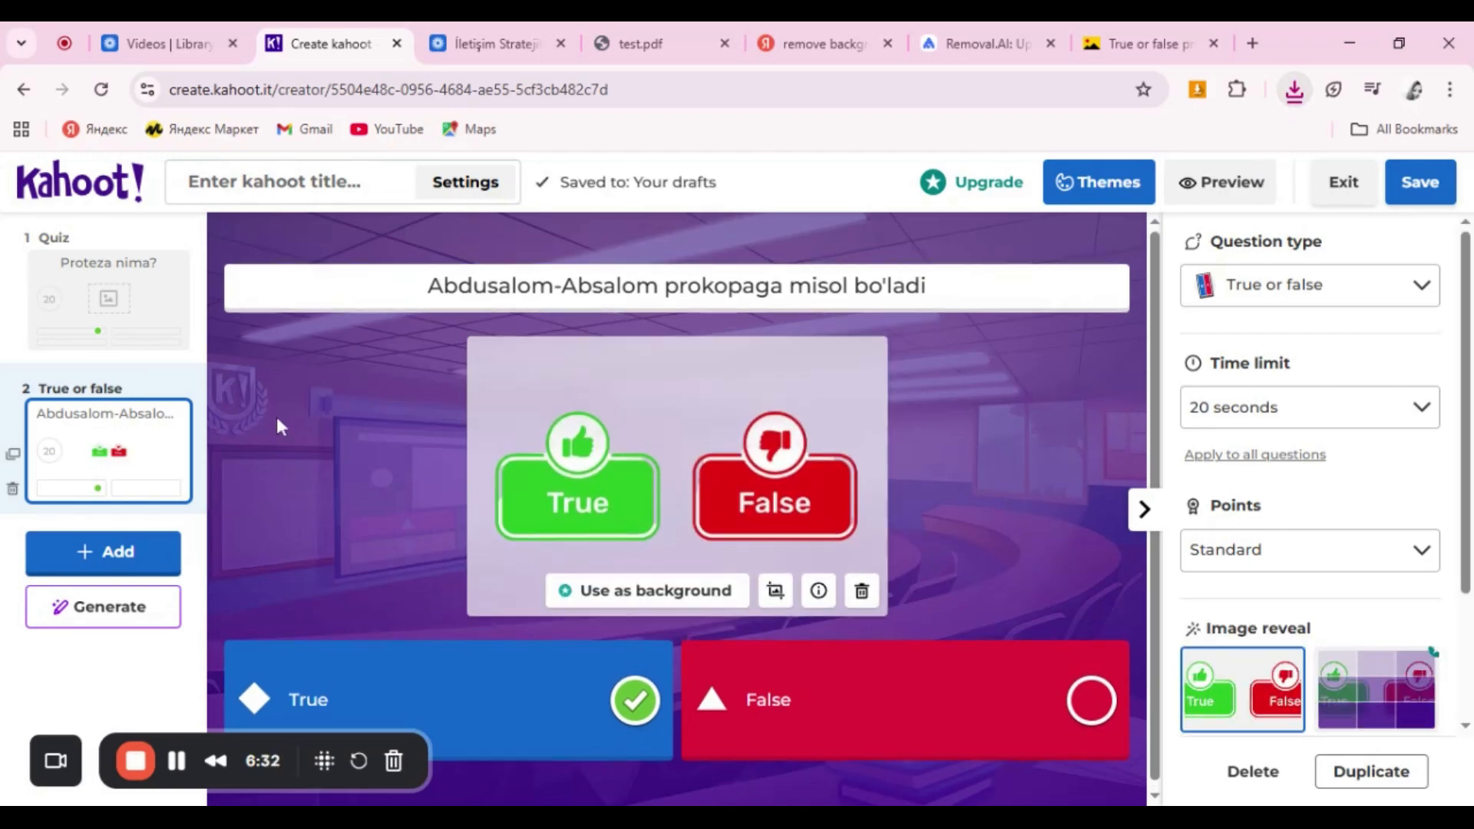
# Step: Examine the question type, time limit and points options of the first question, "Proteza nima?"
pyautogui.click(90, 304)
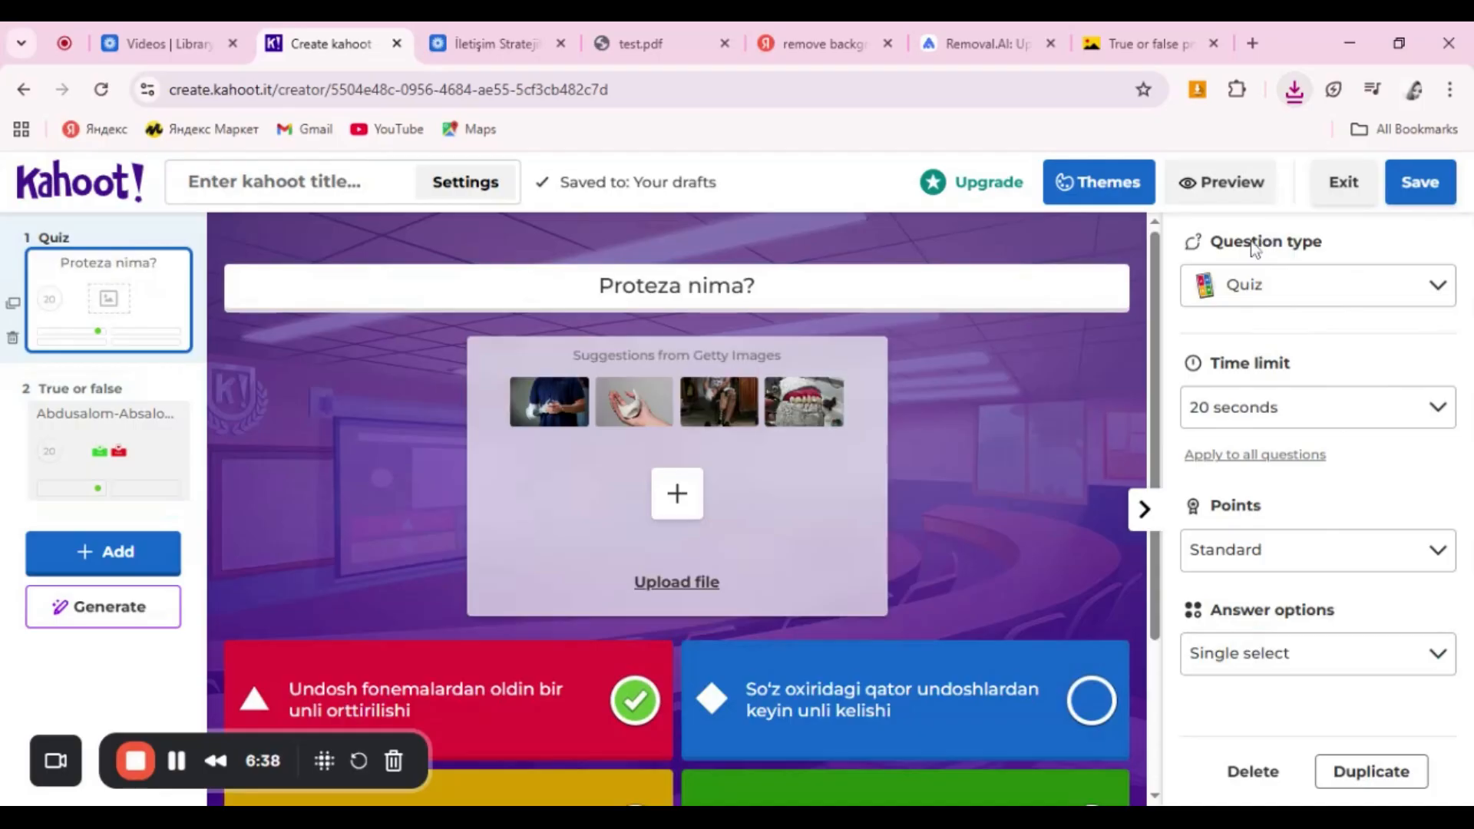
pyautogui.click(1297, 290)
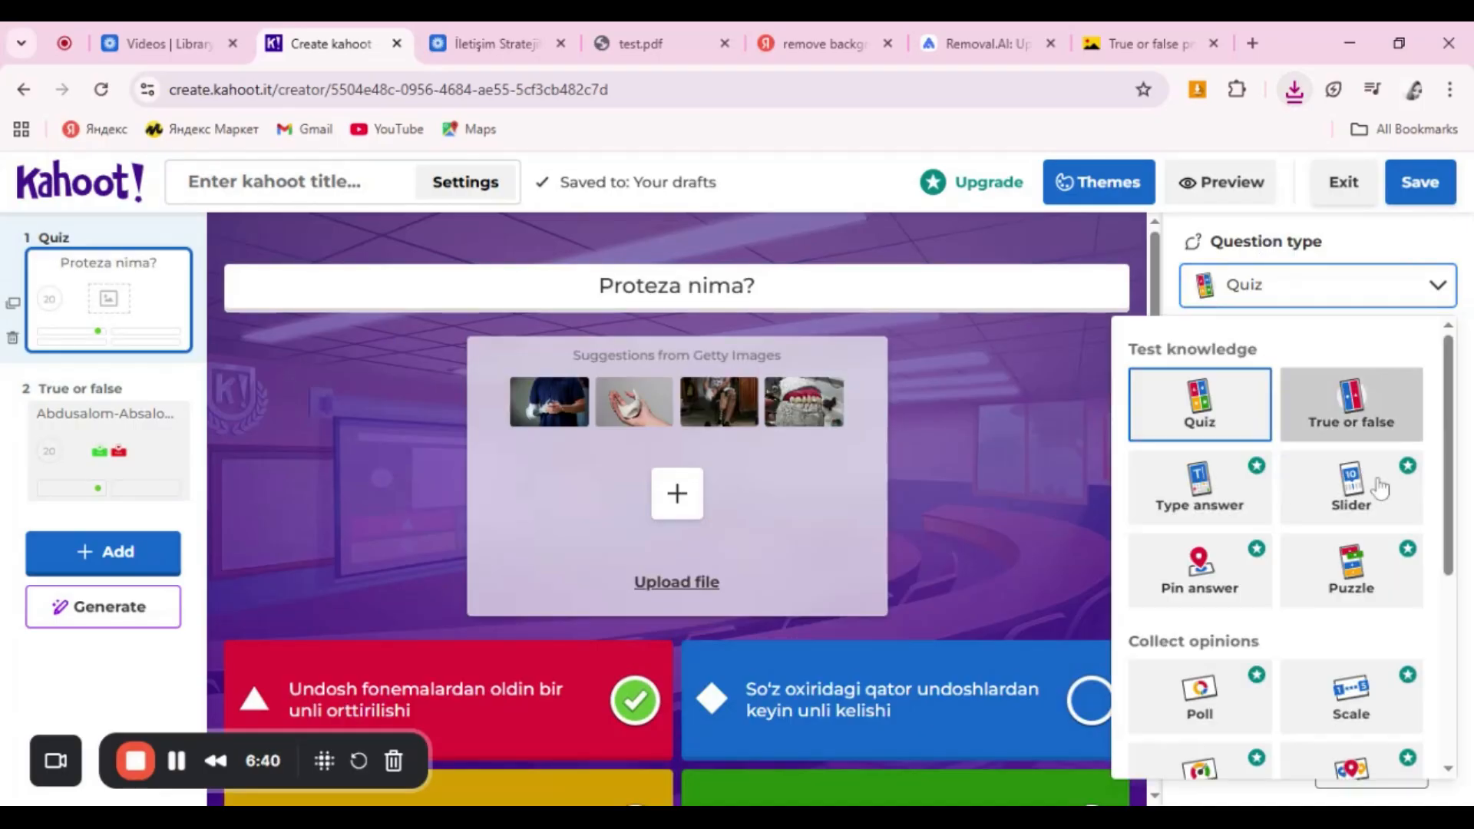
pyautogui.click(1396, 295)
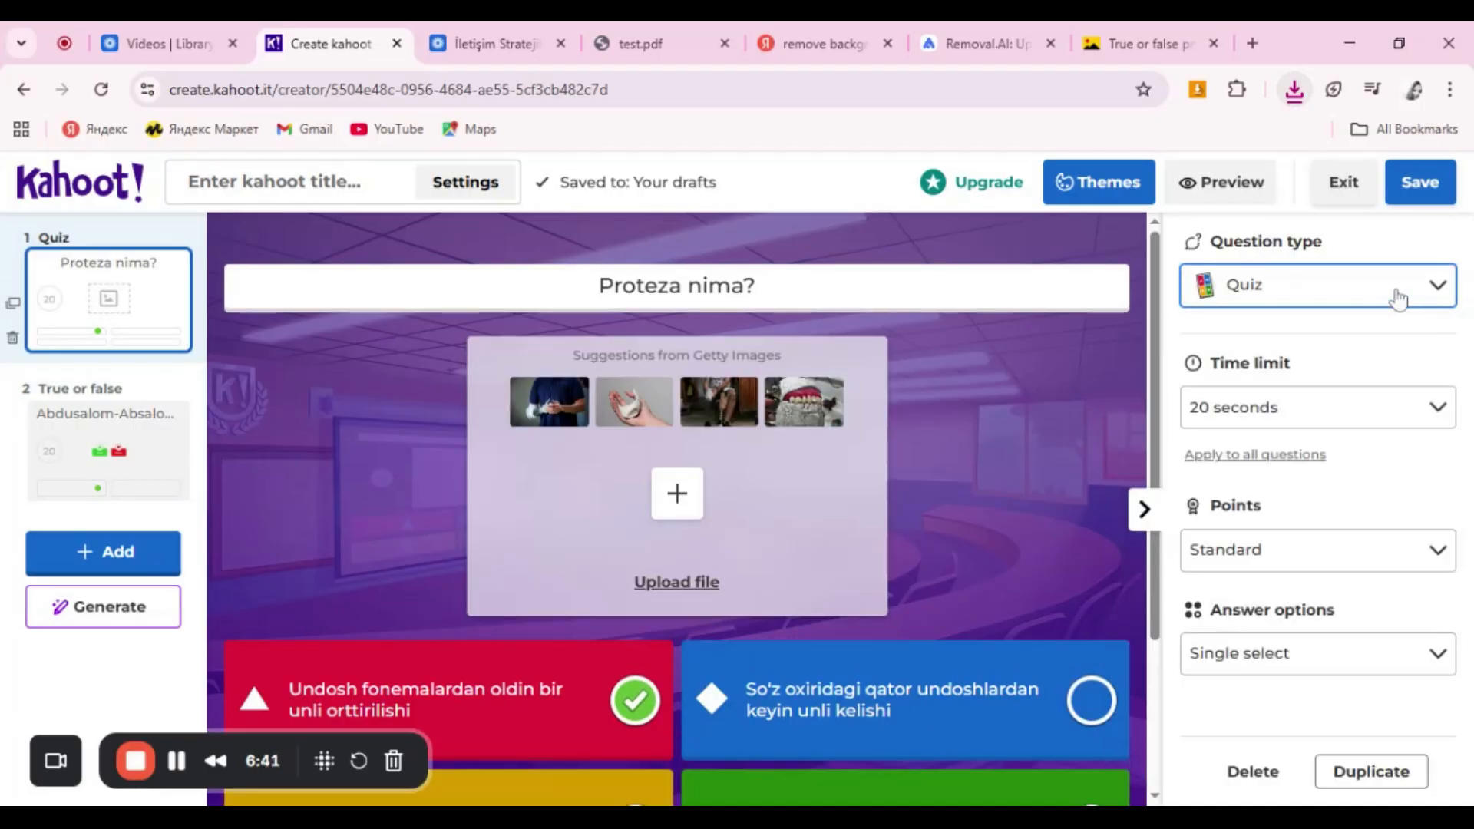
pyautogui.click(1349, 418)
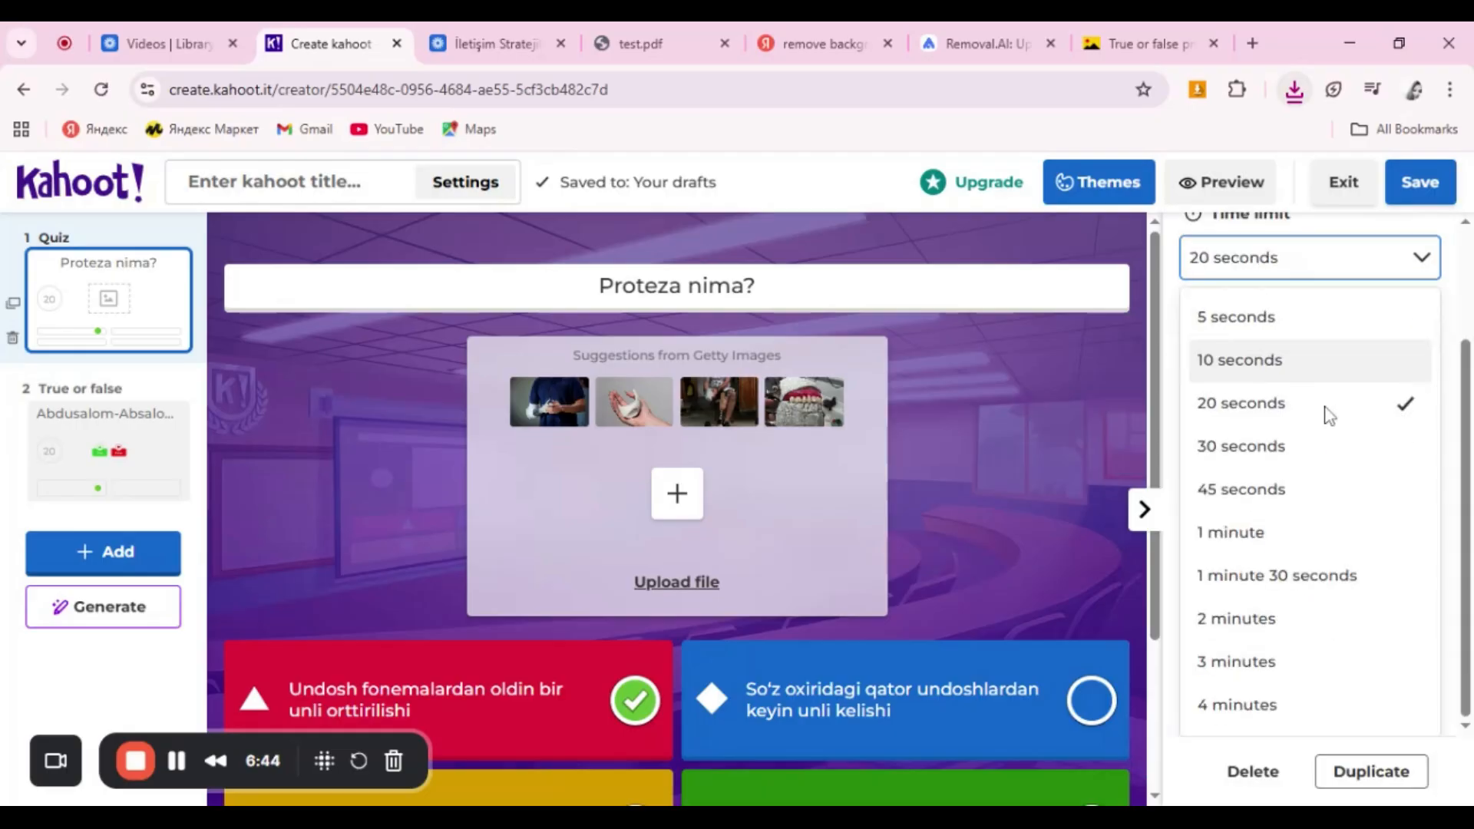
pyautogui.scroll(2, 1300, 273)
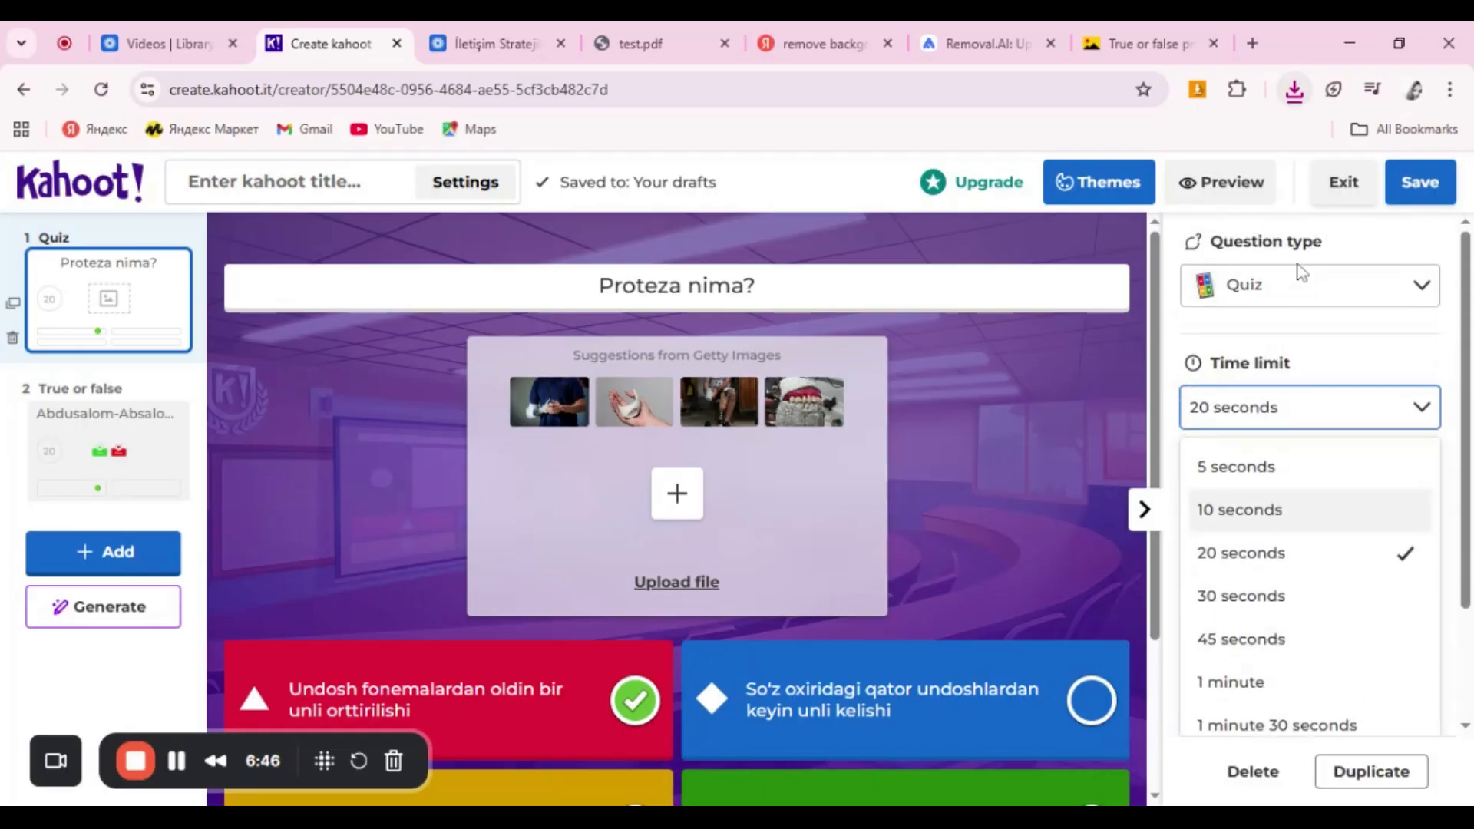
pyautogui.click(1423, 407)
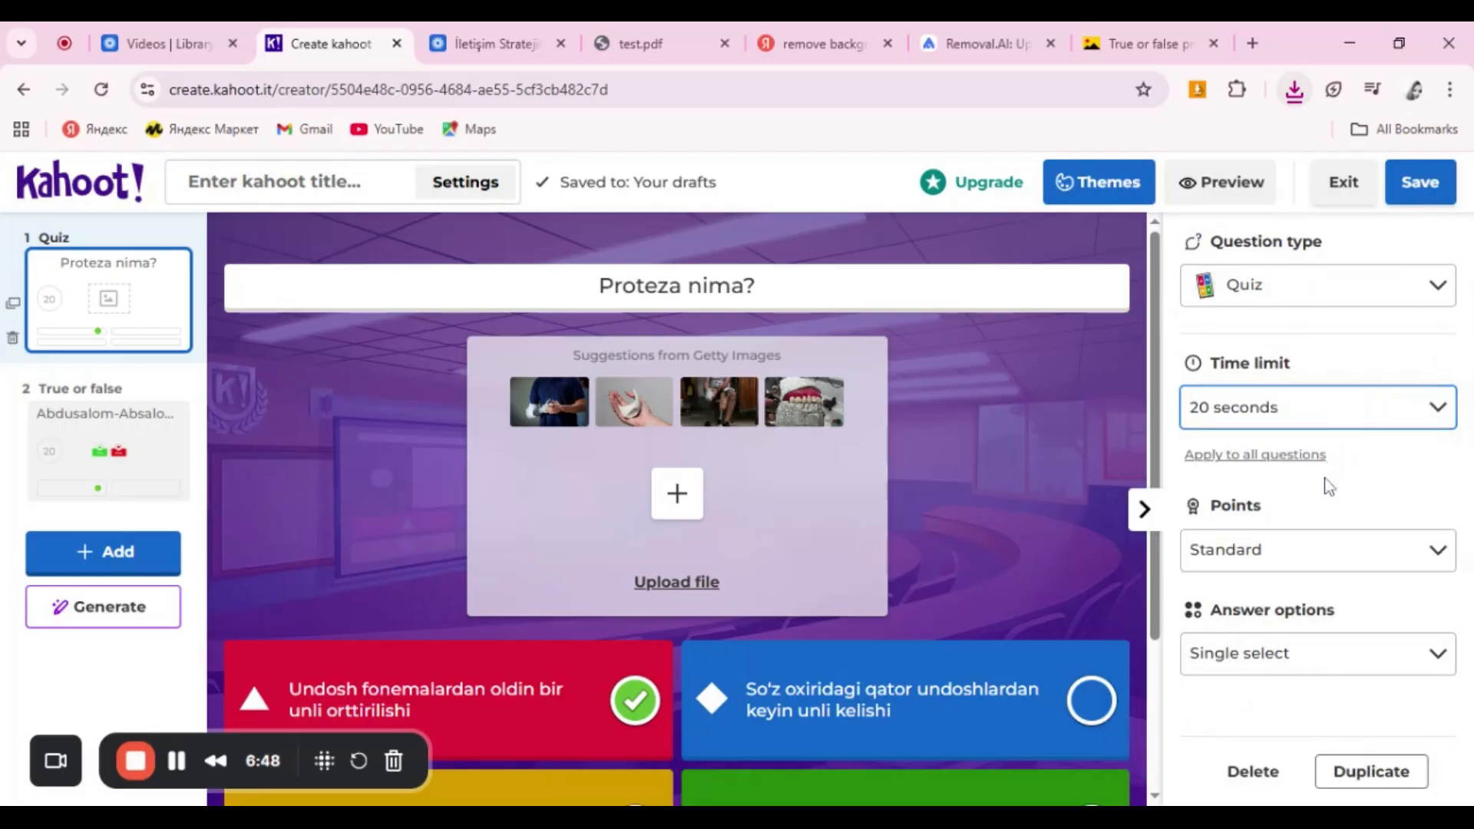
pyautogui.click(1378, 565)
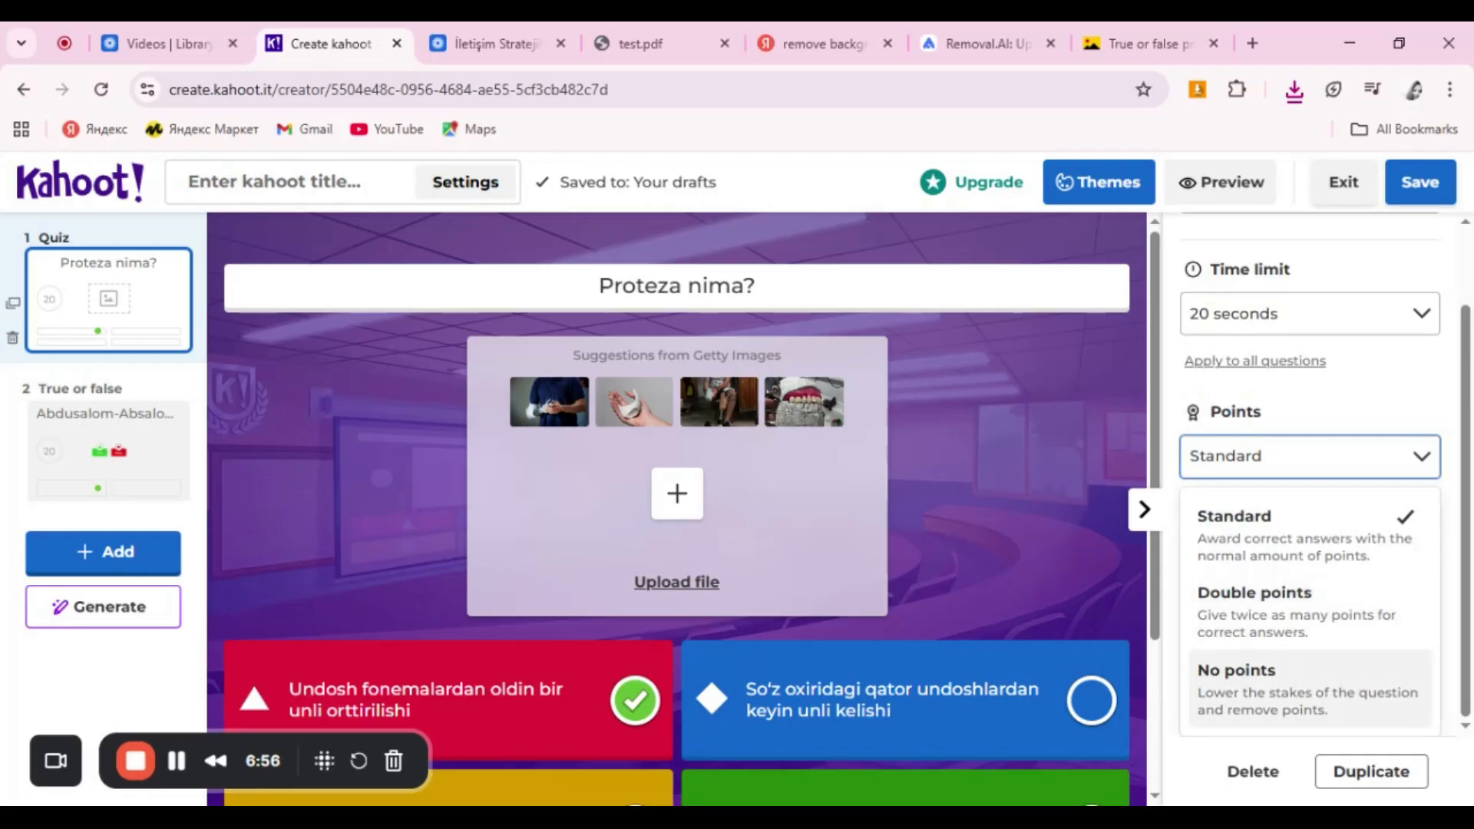
pyautogui.click(1407, 411)
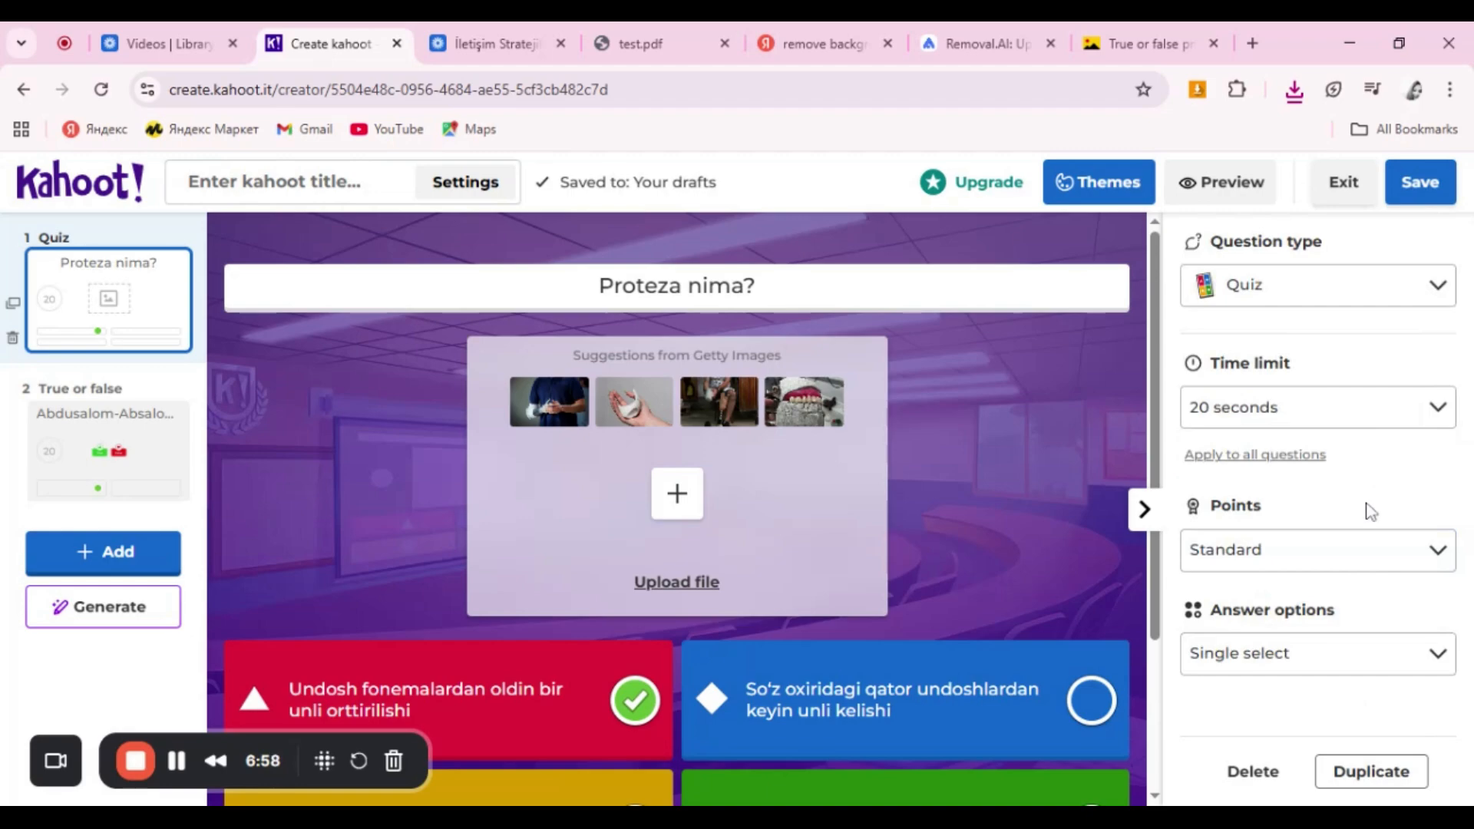
# Step: Examine the answer options available for the first question, "Proteza nima?"
pyautogui.click(1340, 665)
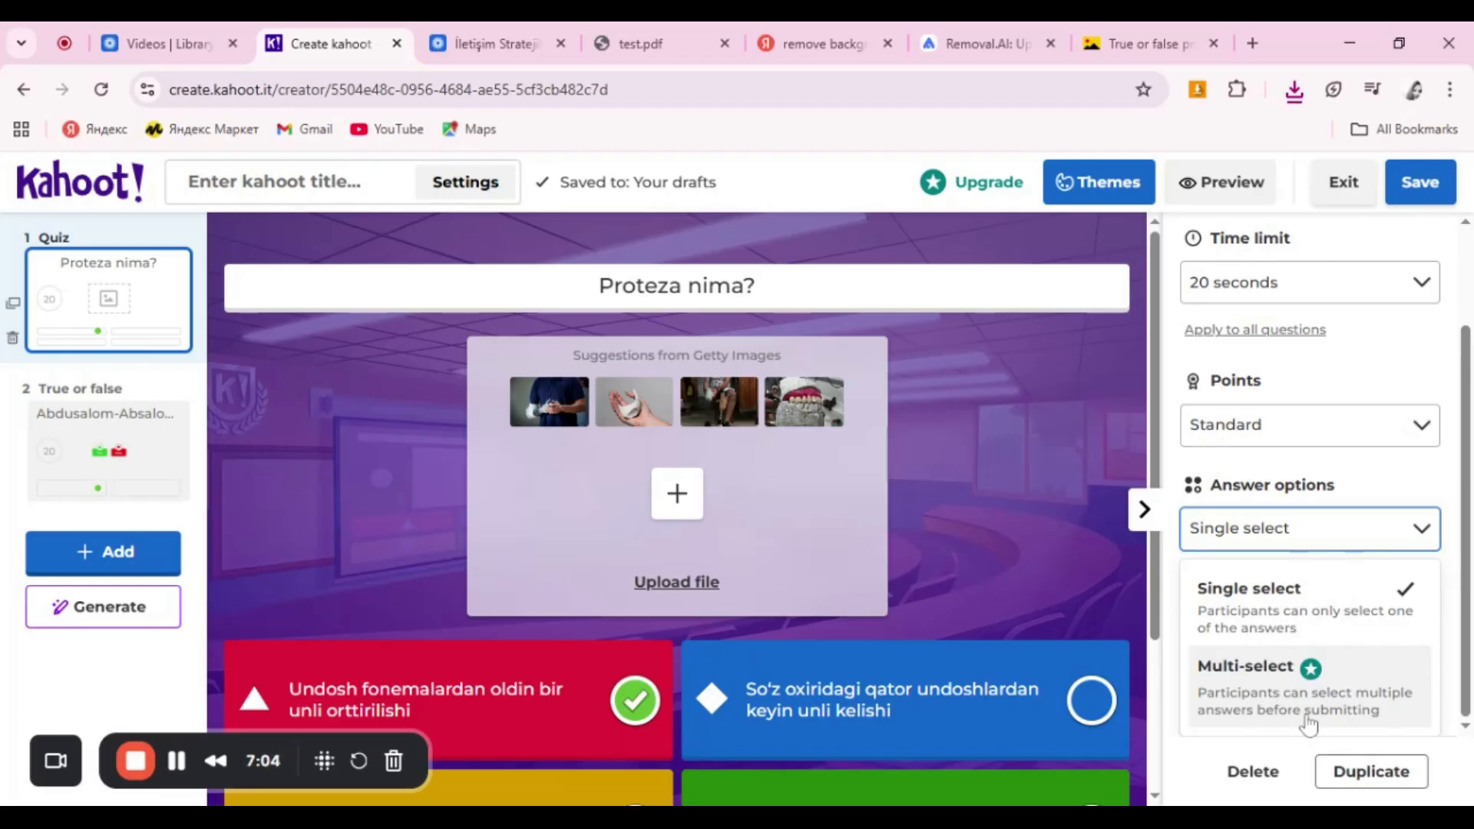
pyautogui.click(1361, 559)
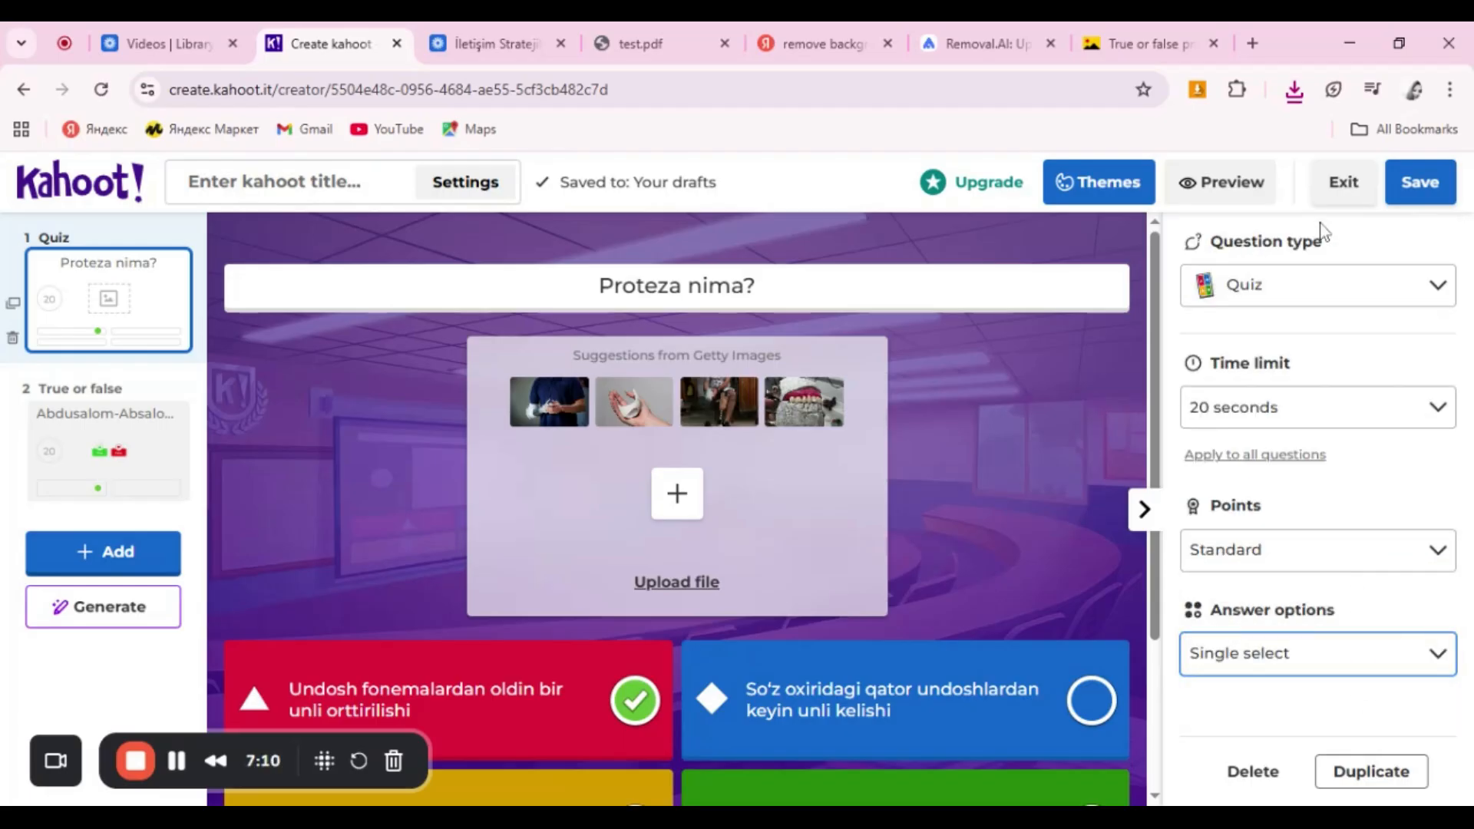
# Step: Try the Winter, Spring, Summer and Support Ukraine themes, apply the Autumn theme to the kahoot, and browse the festive themes
pyautogui.click(1107, 192)
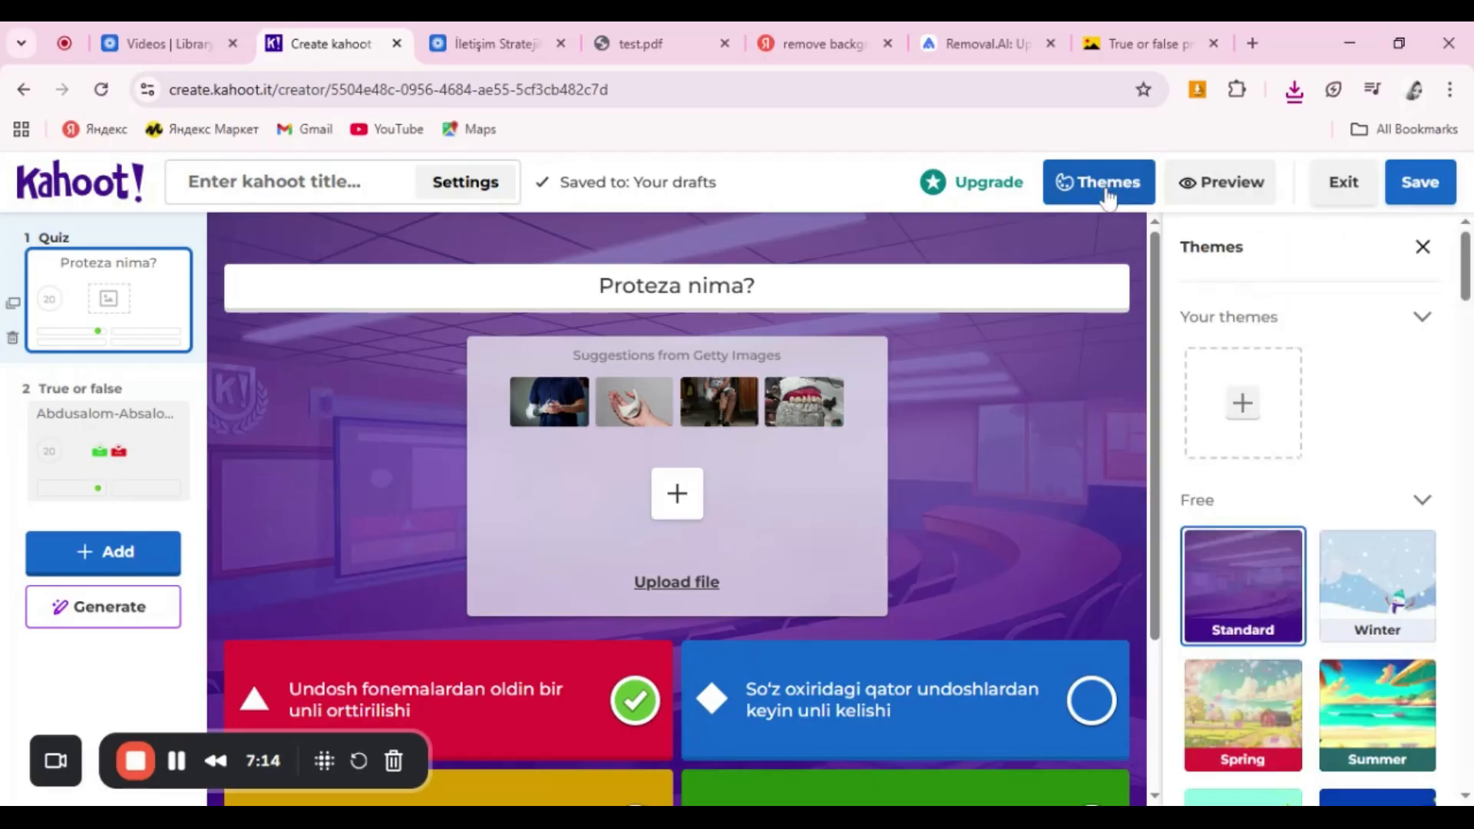
pyautogui.scroll(-3, 1275, 572)
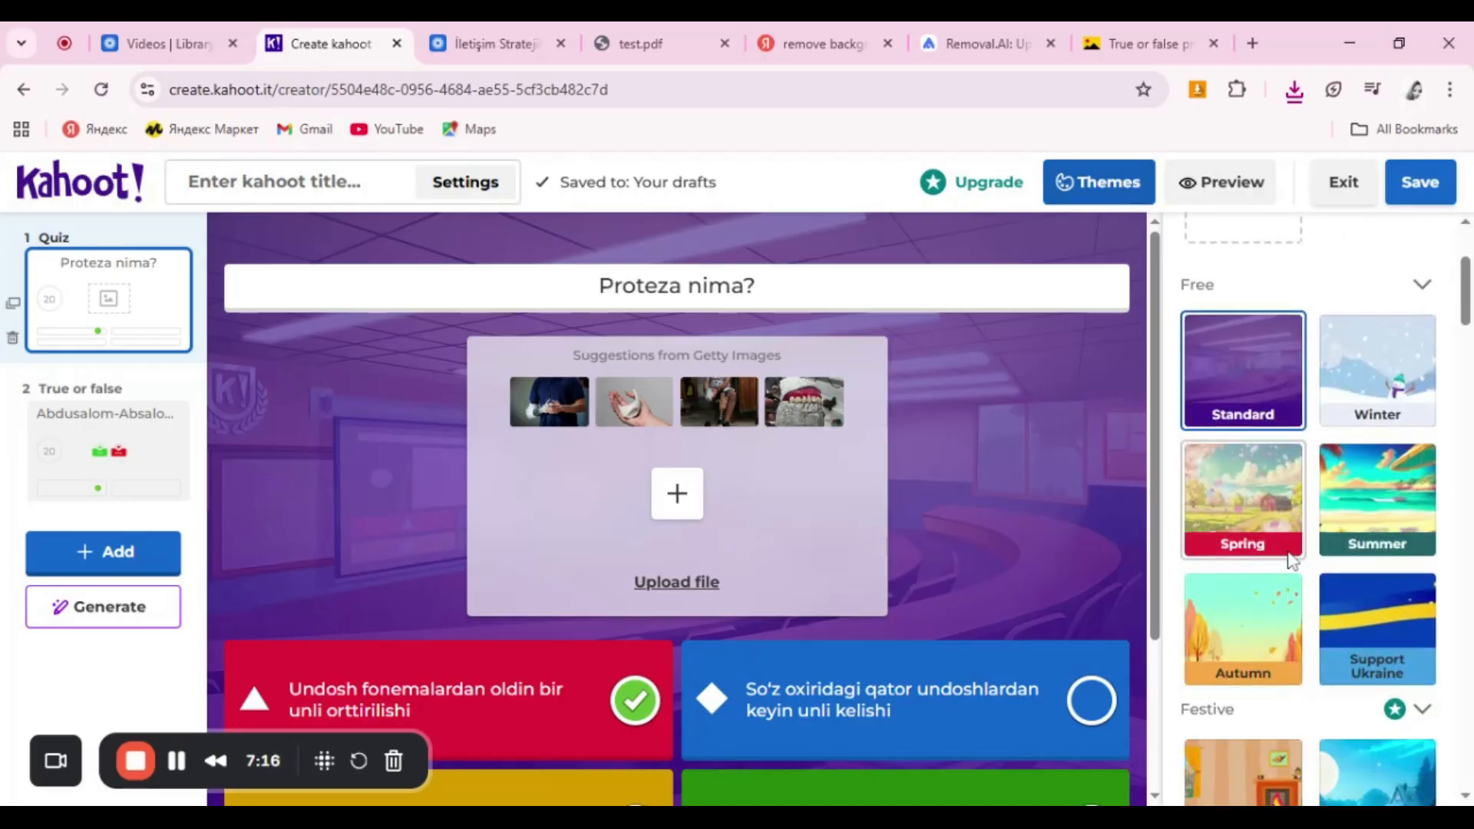
pyautogui.click(1383, 396)
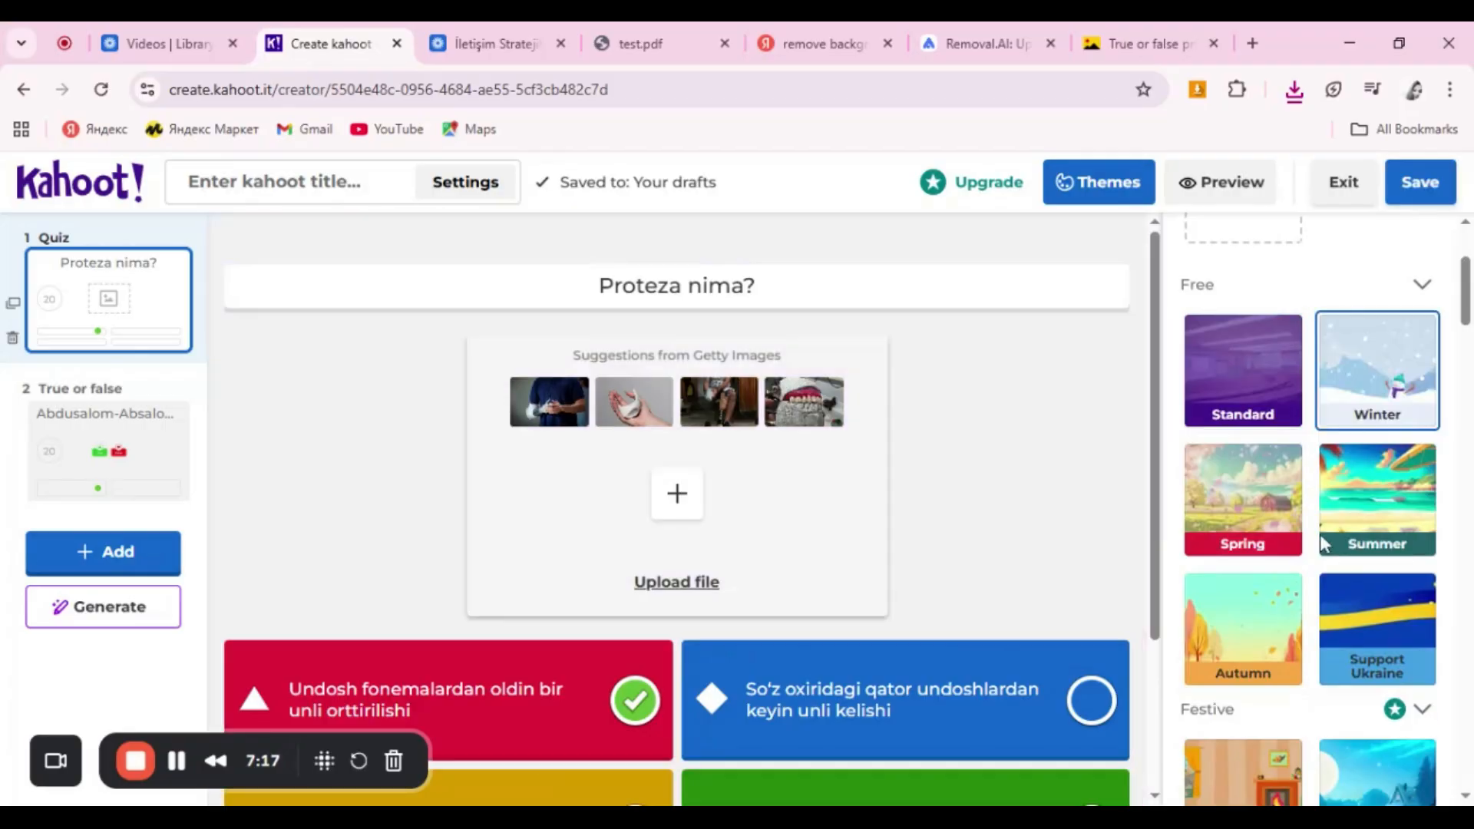
pyautogui.click(1276, 513)
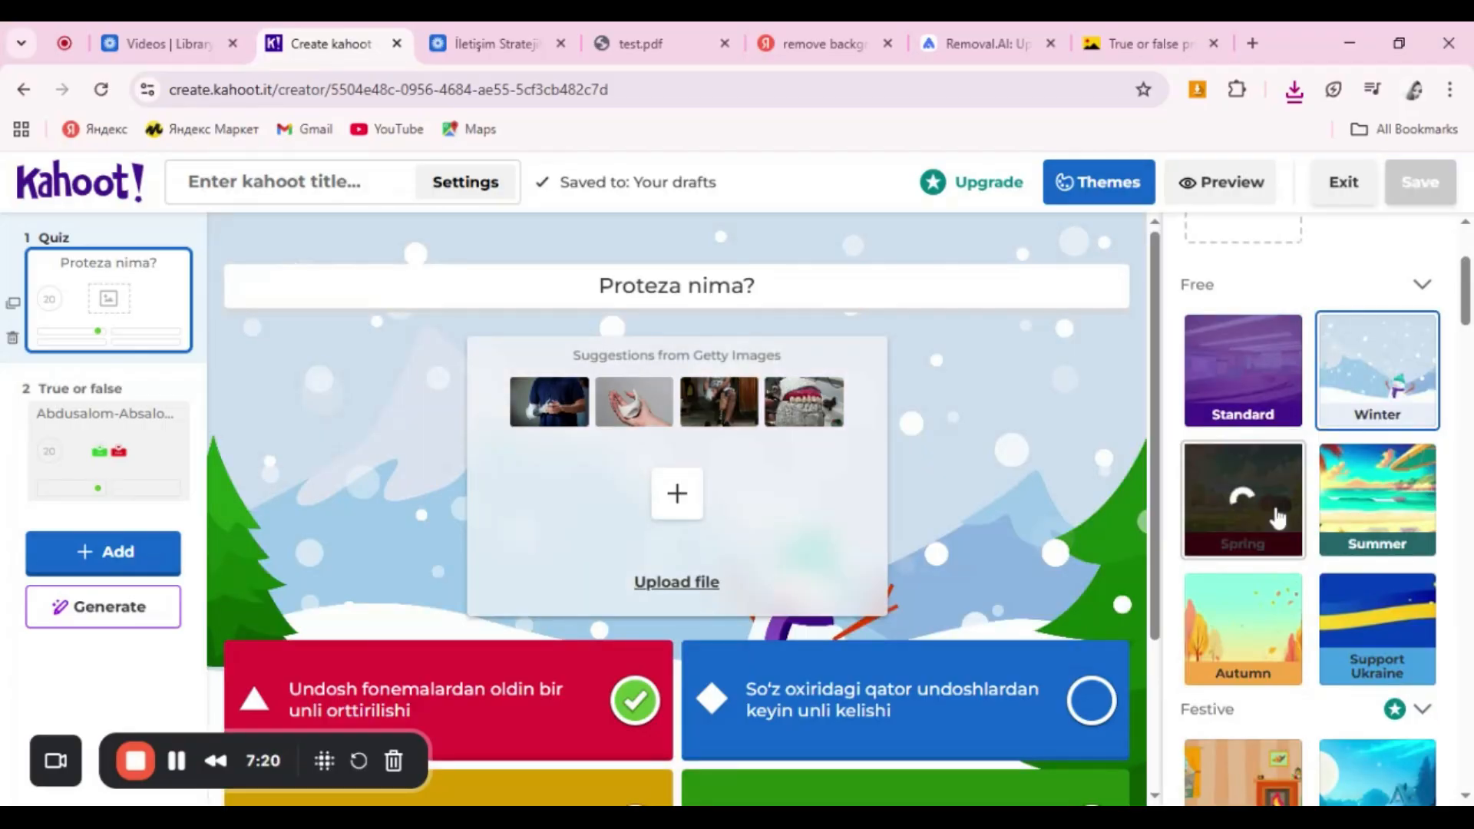
pyautogui.click(1383, 517)
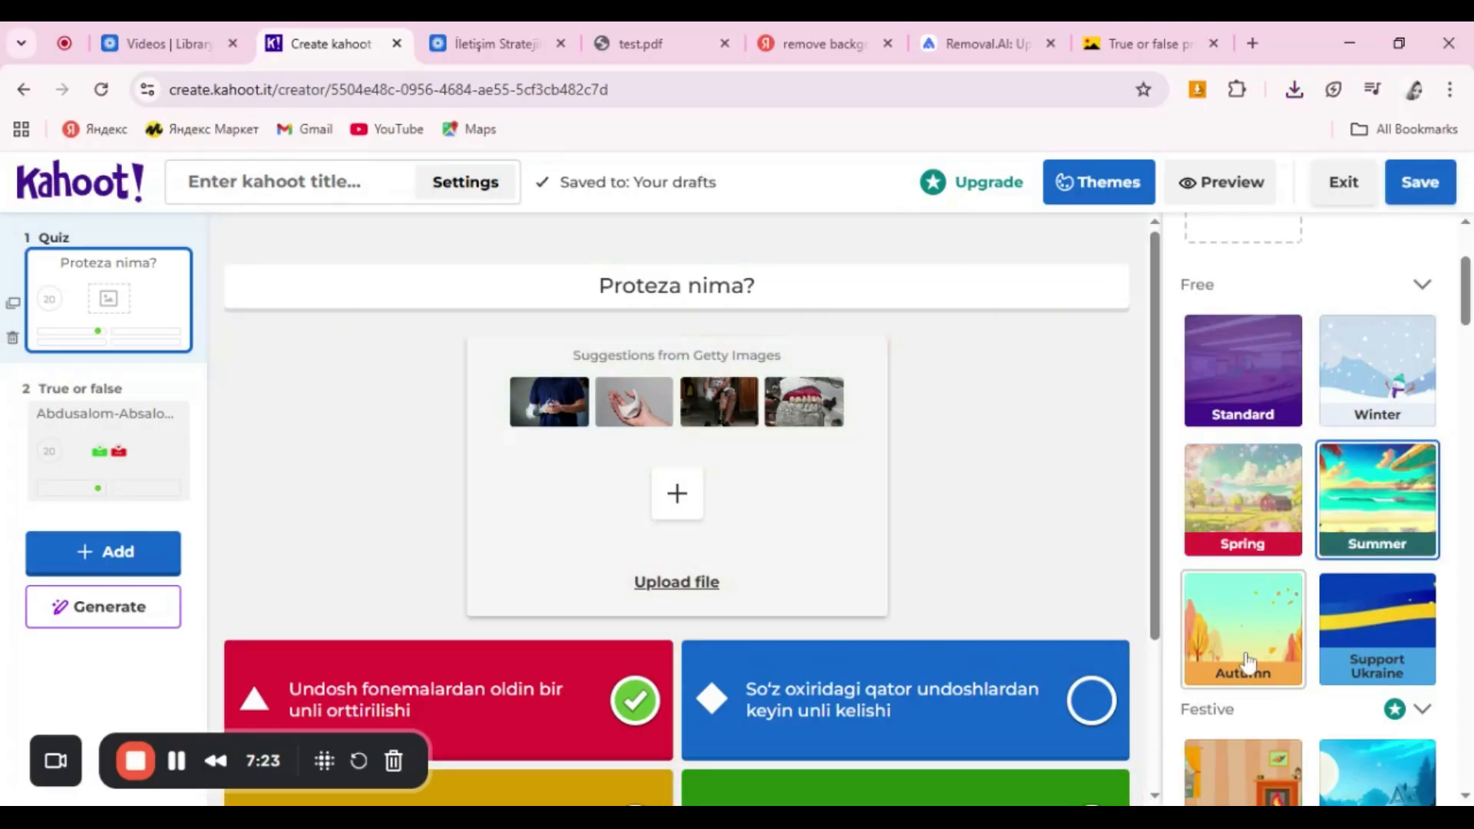
pyautogui.click(1246, 662)
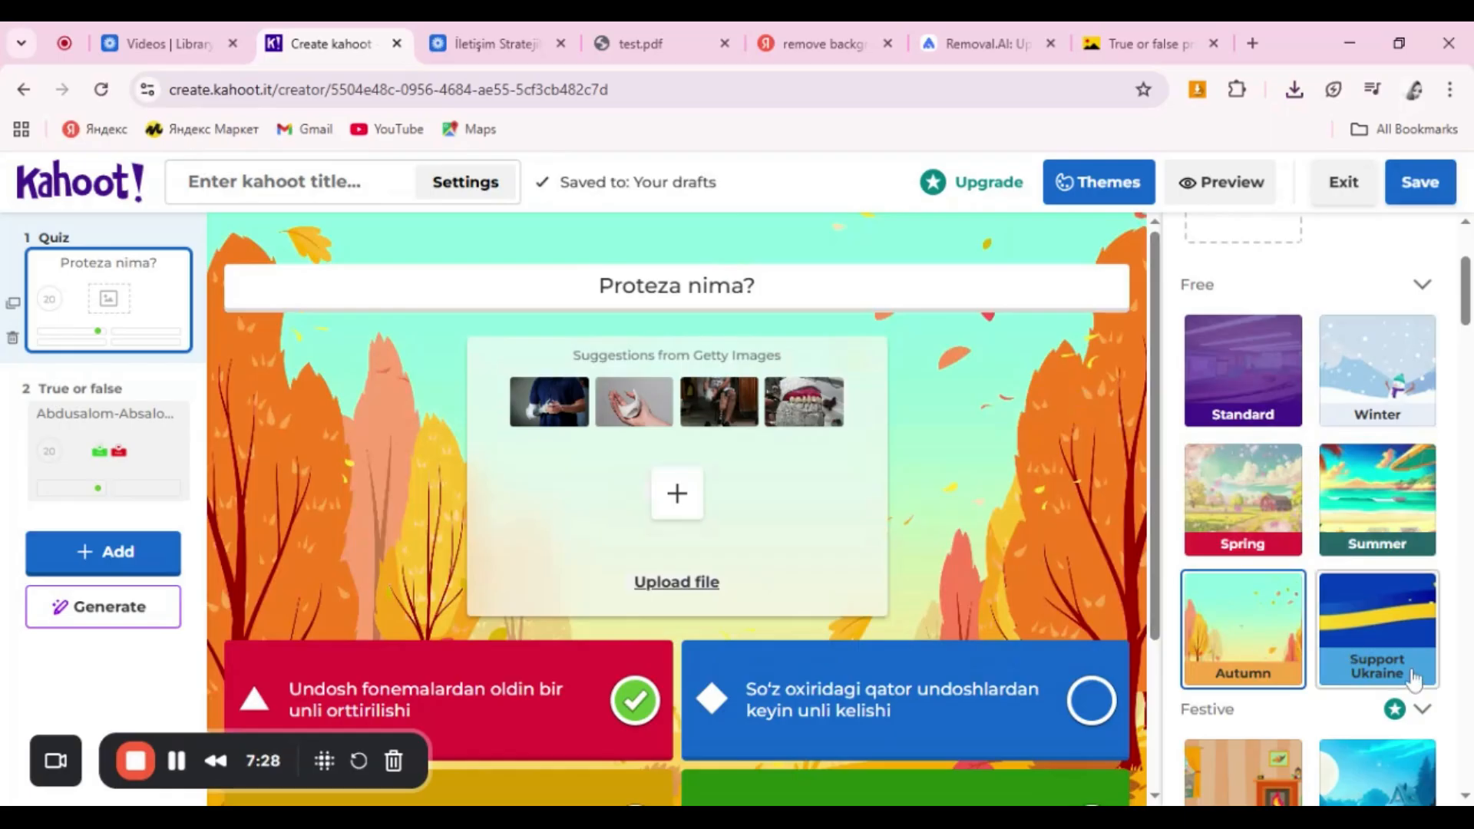
pyautogui.click(1397, 626)
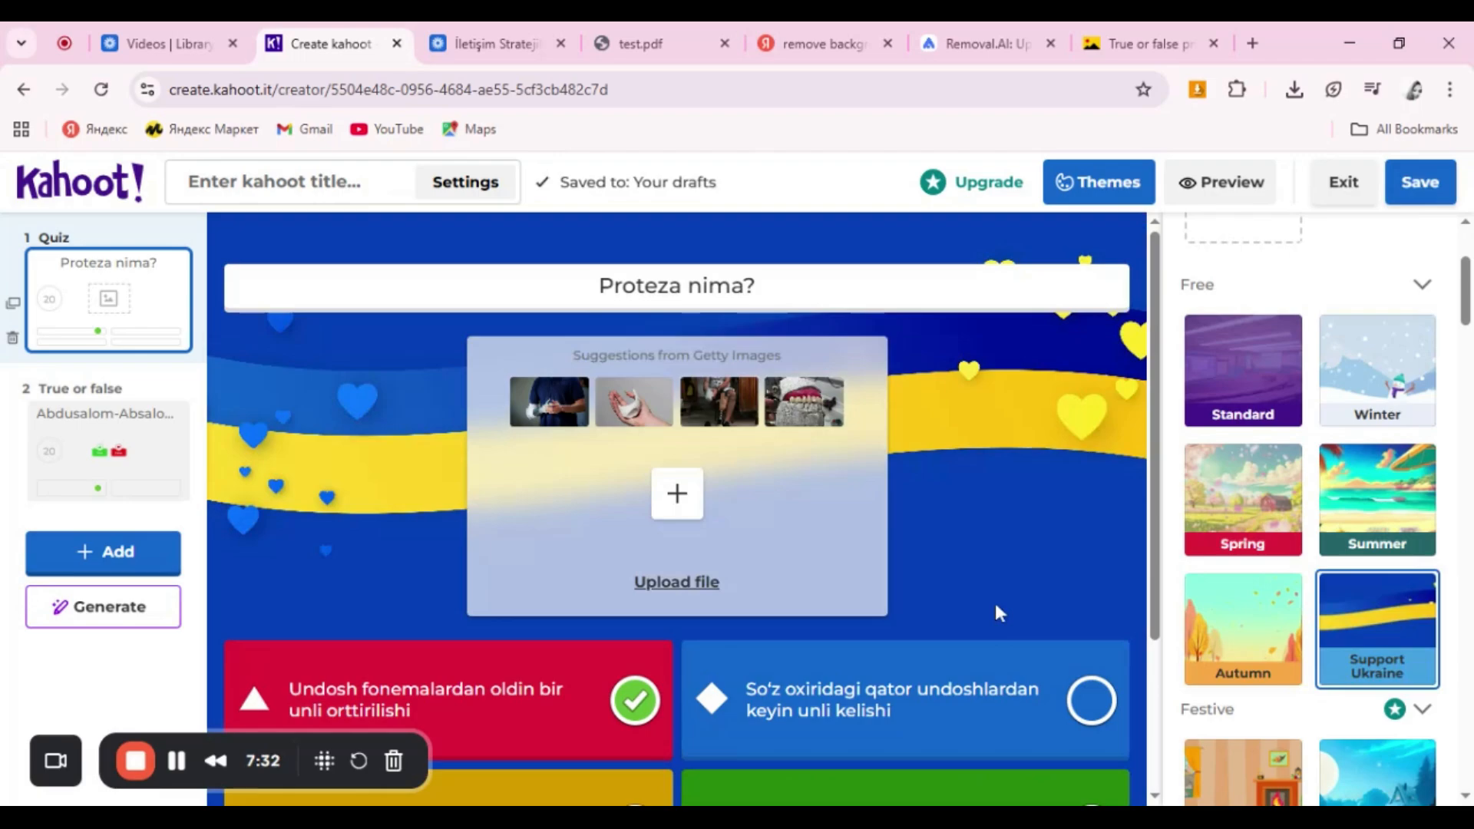
pyautogui.click(1258, 622)
pyautogui.scroll(-1, 1336, 730)
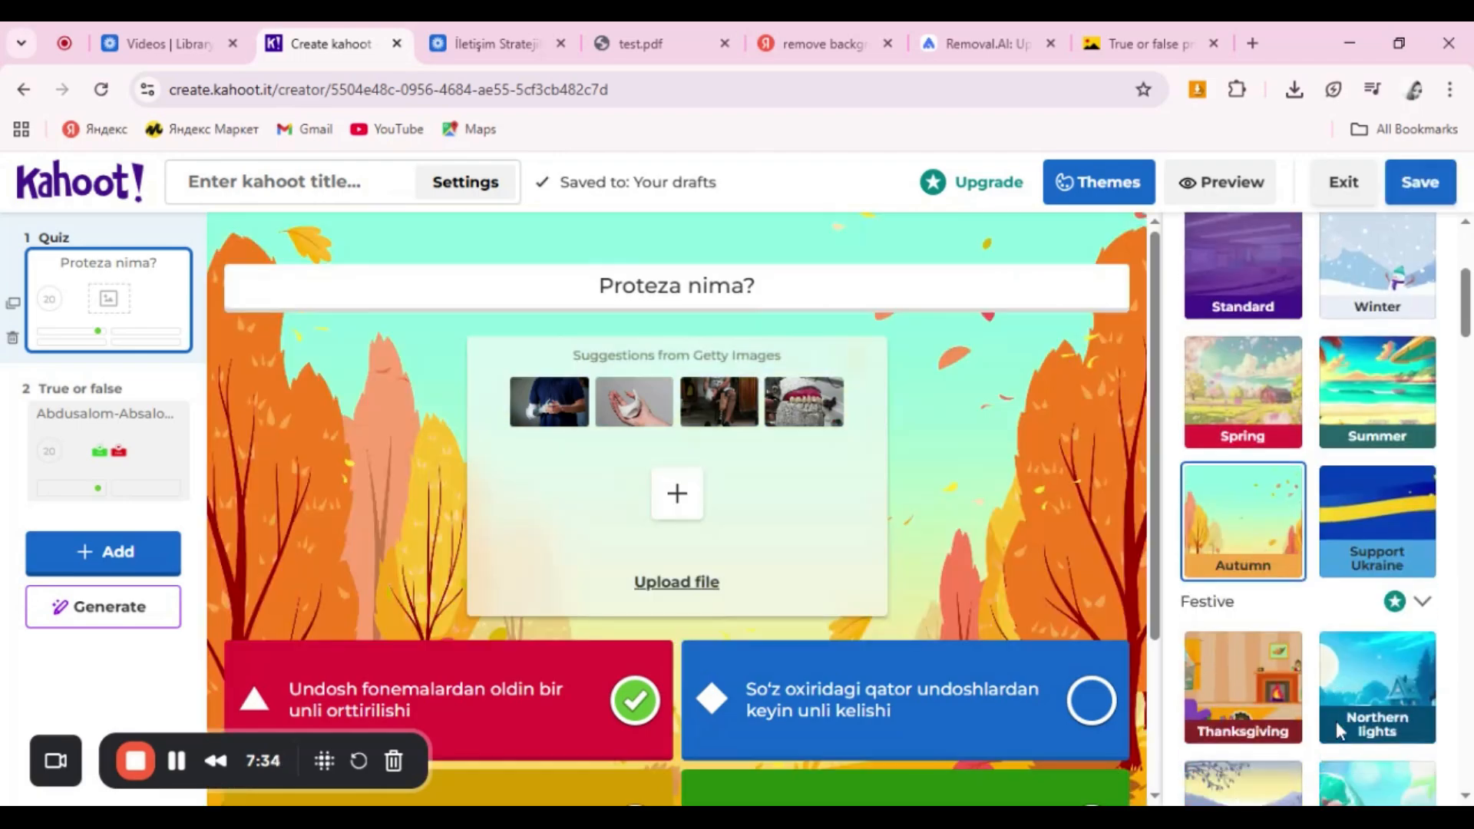
pyautogui.scroll(-4, 1336, 730)
pyautogui.scroll(6, 1321, 729)
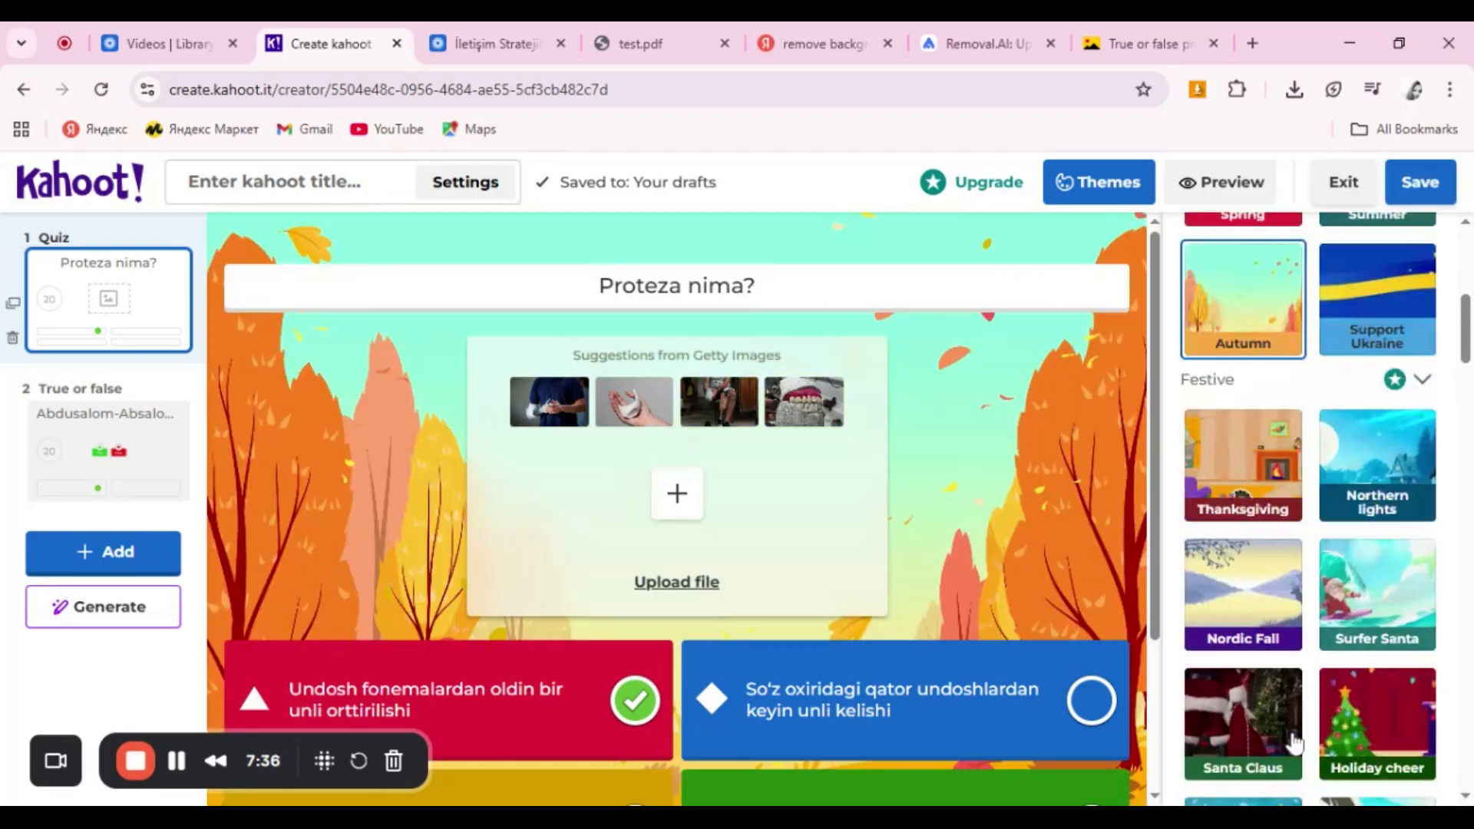
pyautogui.scroll(1, 1309, 730)
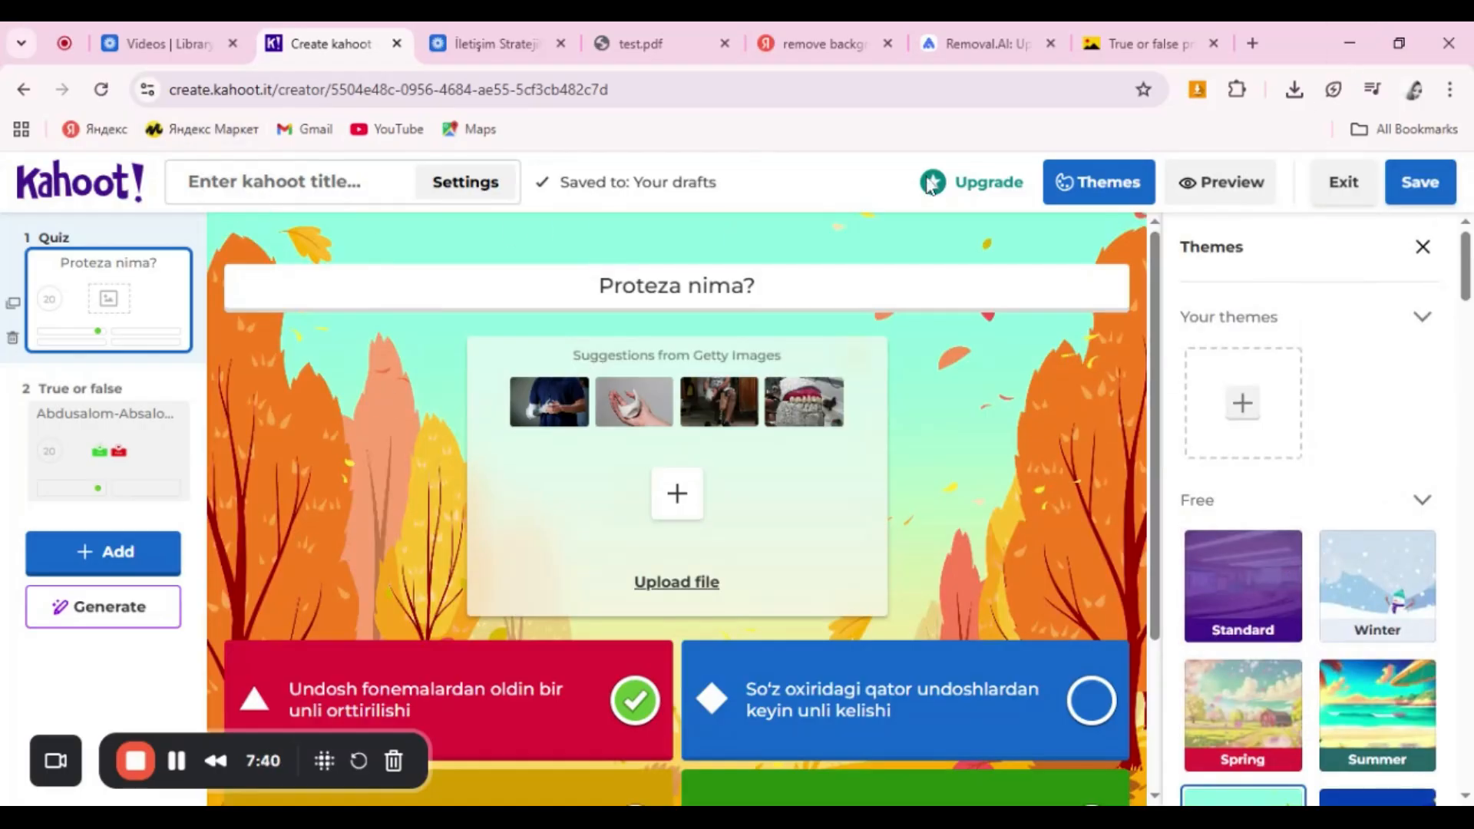
# Step: Preview the kahoot in host and participant views, answer both questions as a participant, and return to the editor
pyautogui.click(1217, 201)
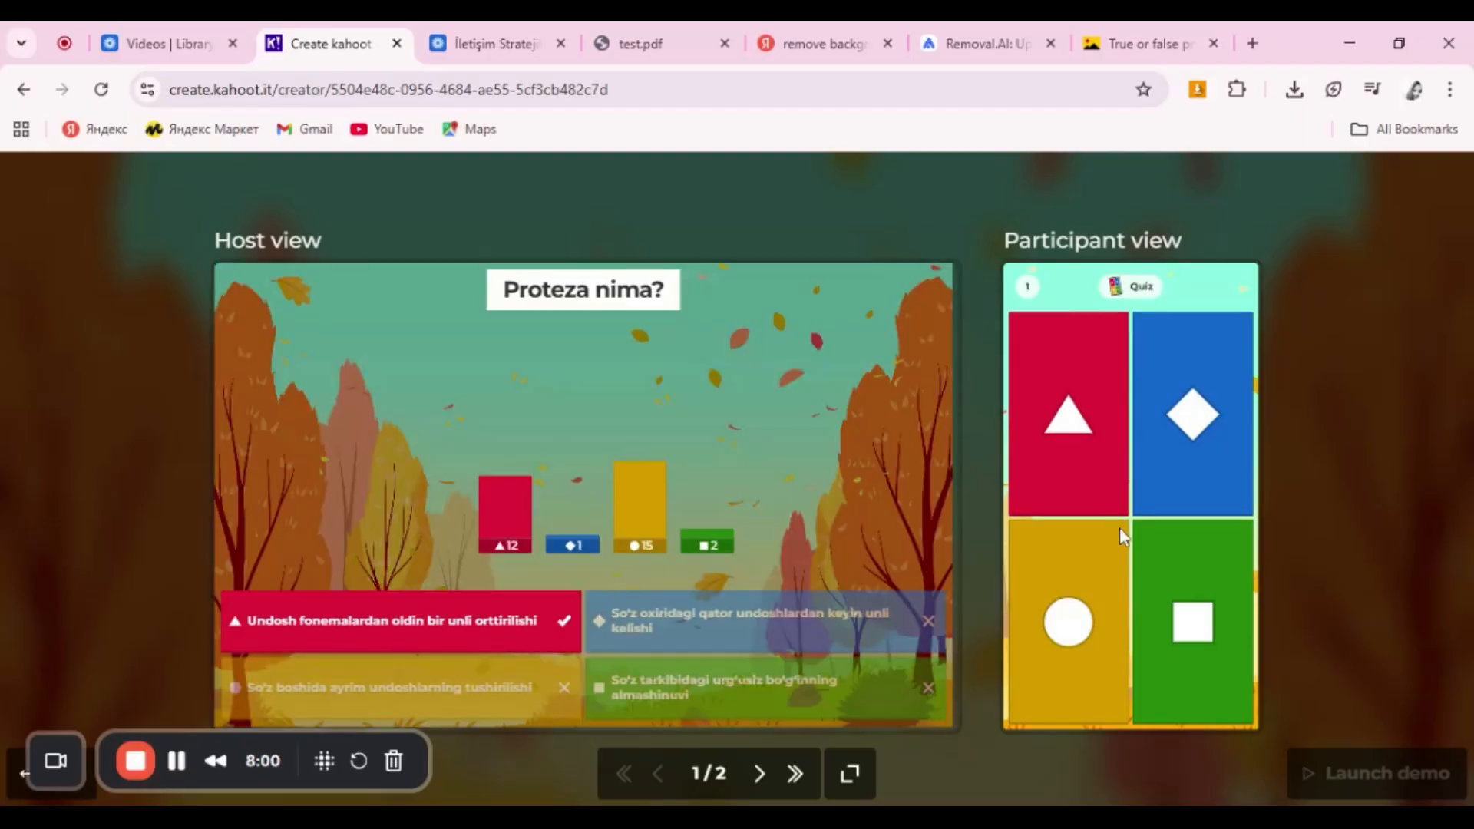
pyautogui.click(1107, 373)
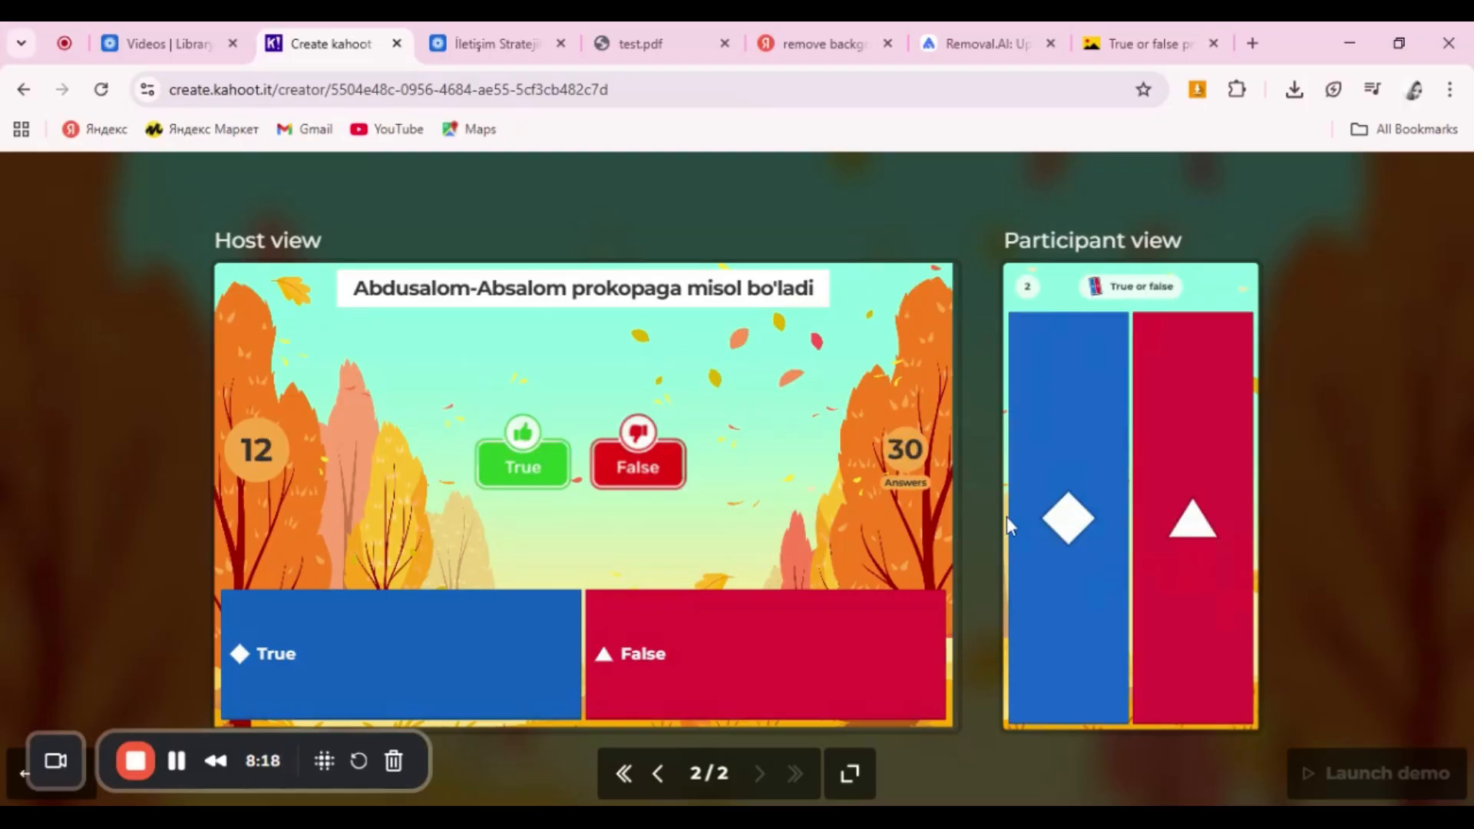
pyautogui.click(1168, 500)
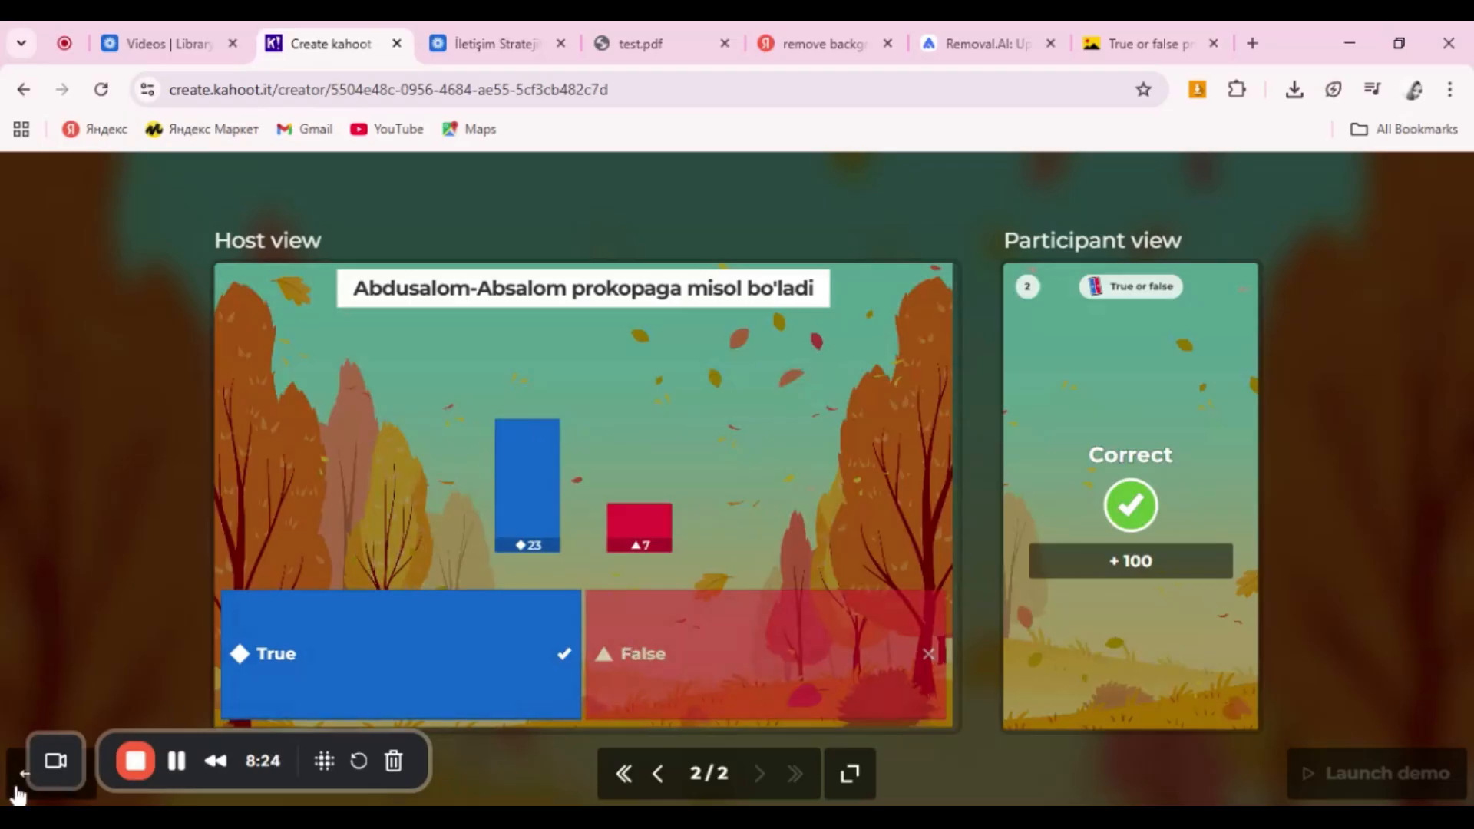
pyautogui.click(991, 465)
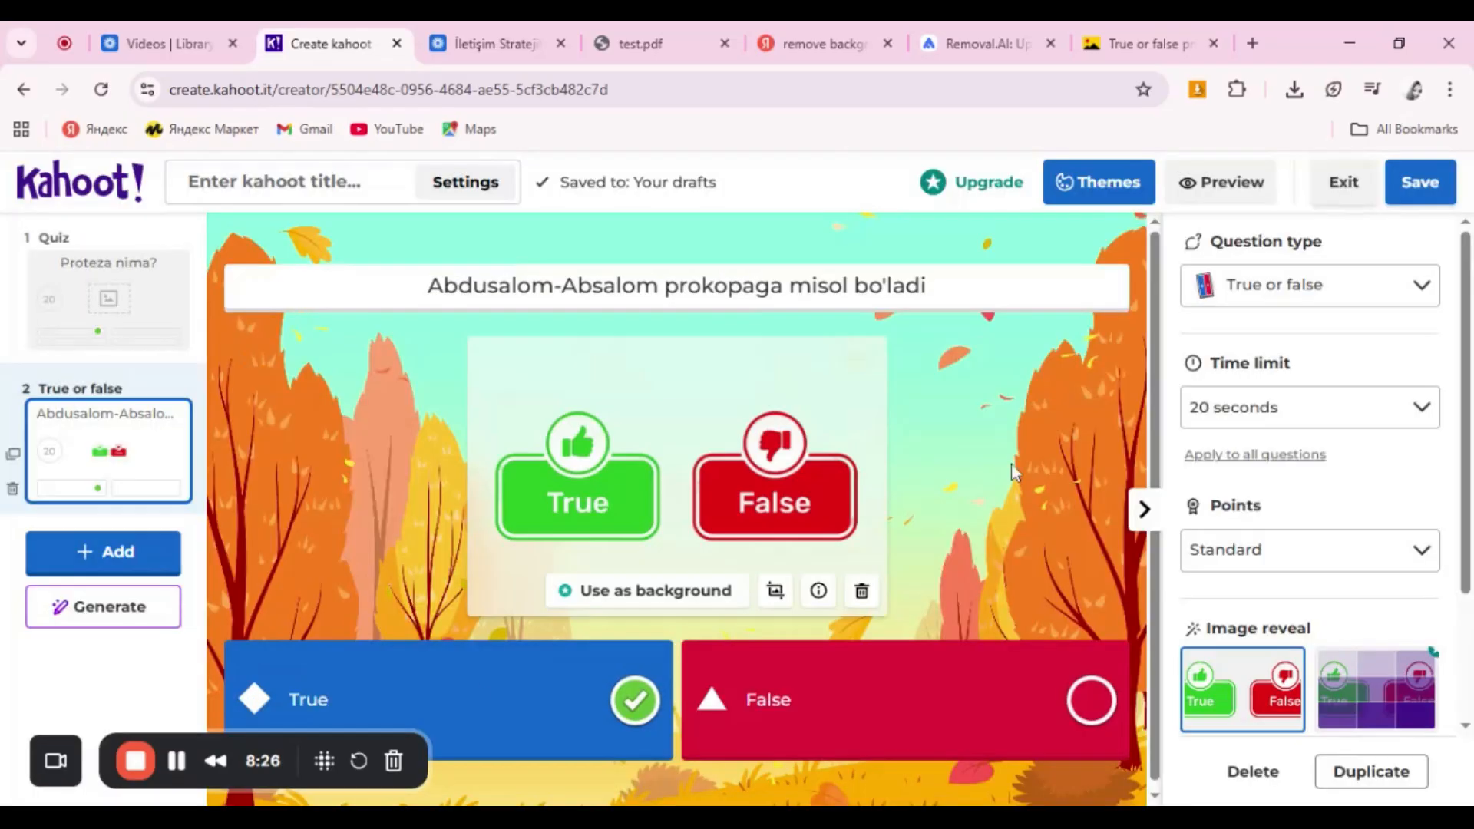
# Step: Save the kahoot with the title "Test" and the description "Sizga har bir savol uchun 20 sekunddan vaqt beriladi! Hammaga omad yor bo'lsin!"
pyautogui.click(1435, 195)
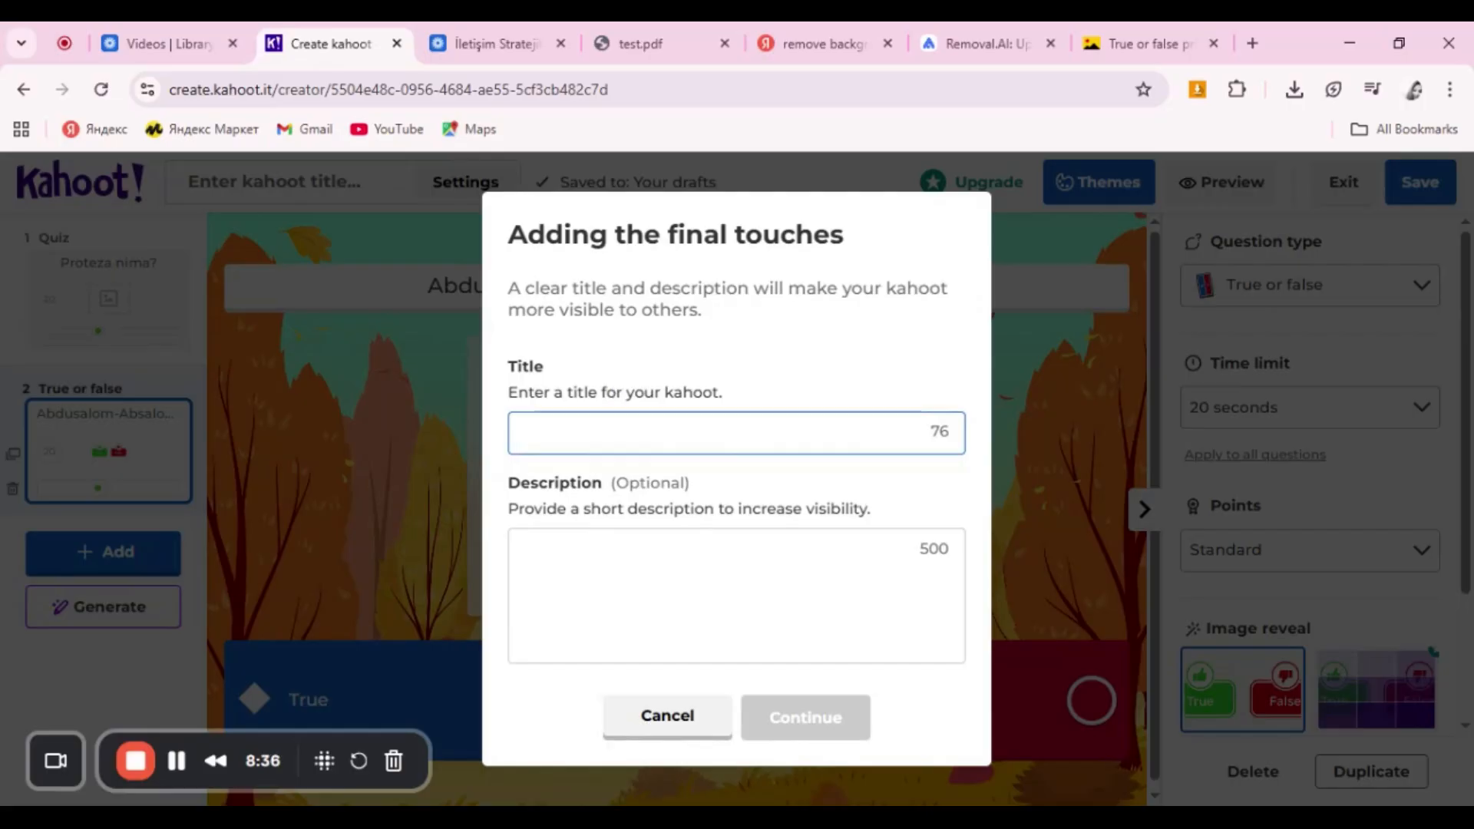
pyautogui.write('c')
pyautogui.press('BackSpace')
pyautogui.write('Test')
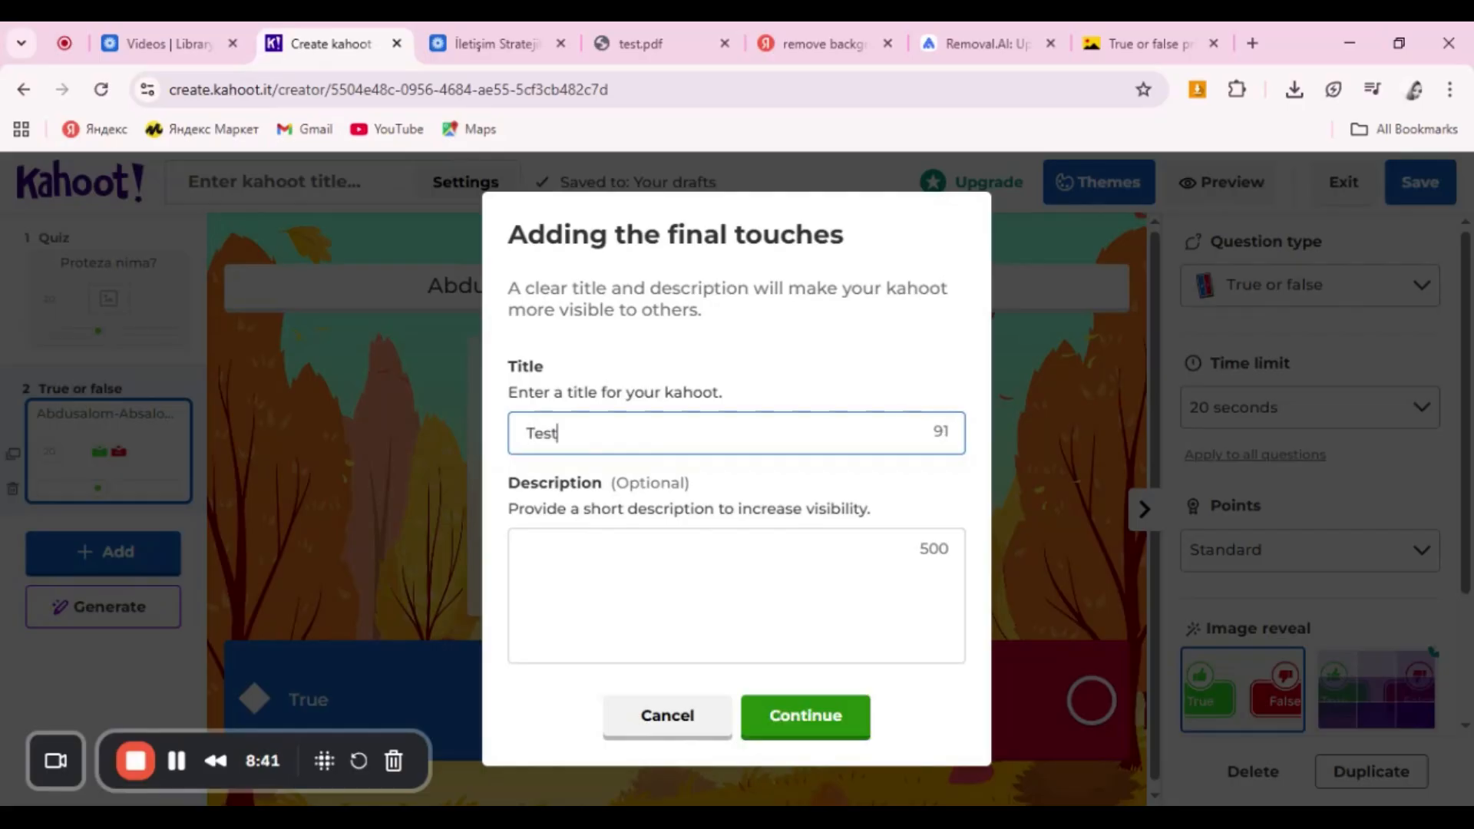
pyautogui.click(528, 553)
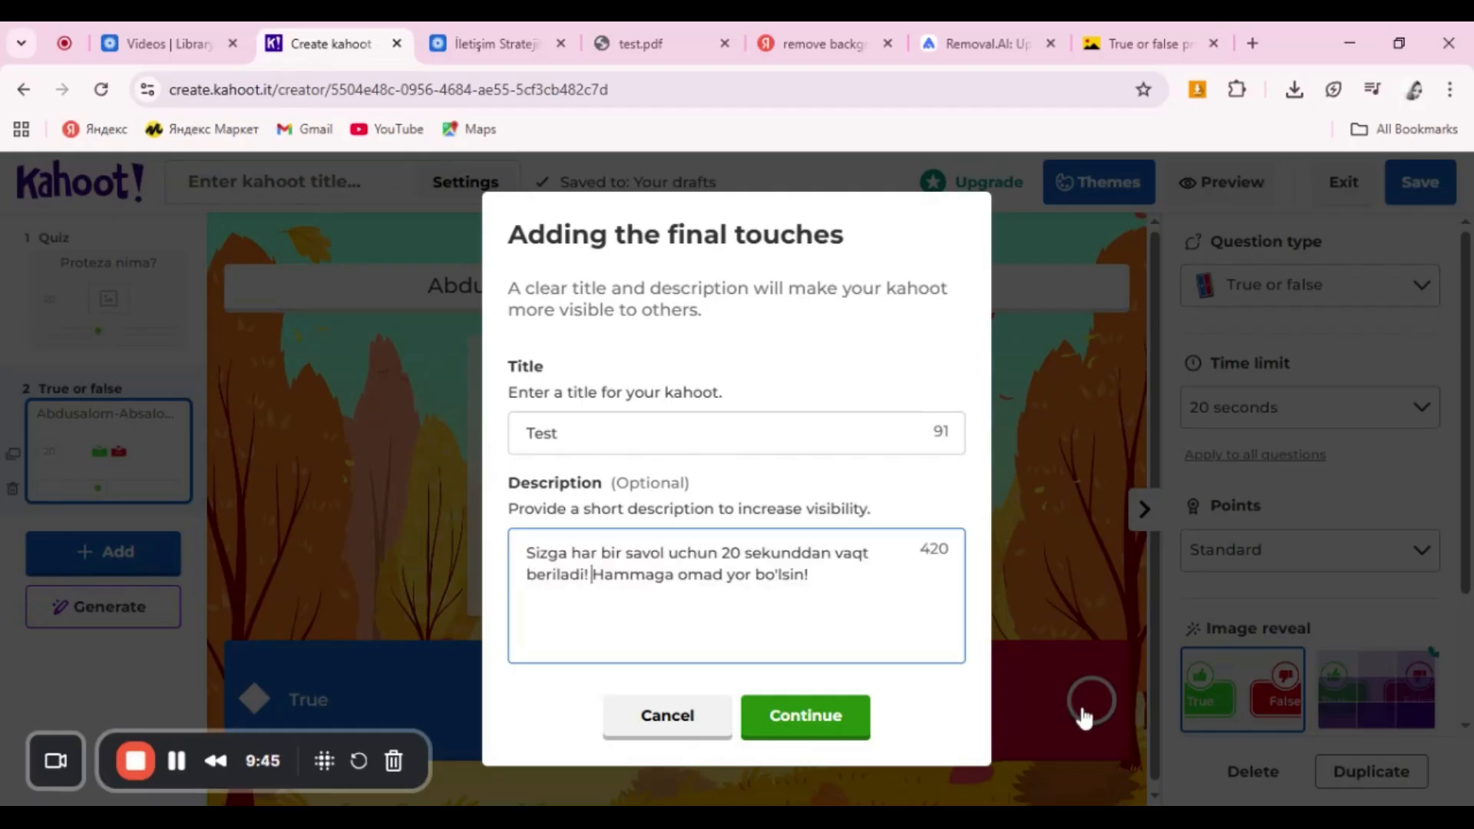
pyautogui.click(849, 720)
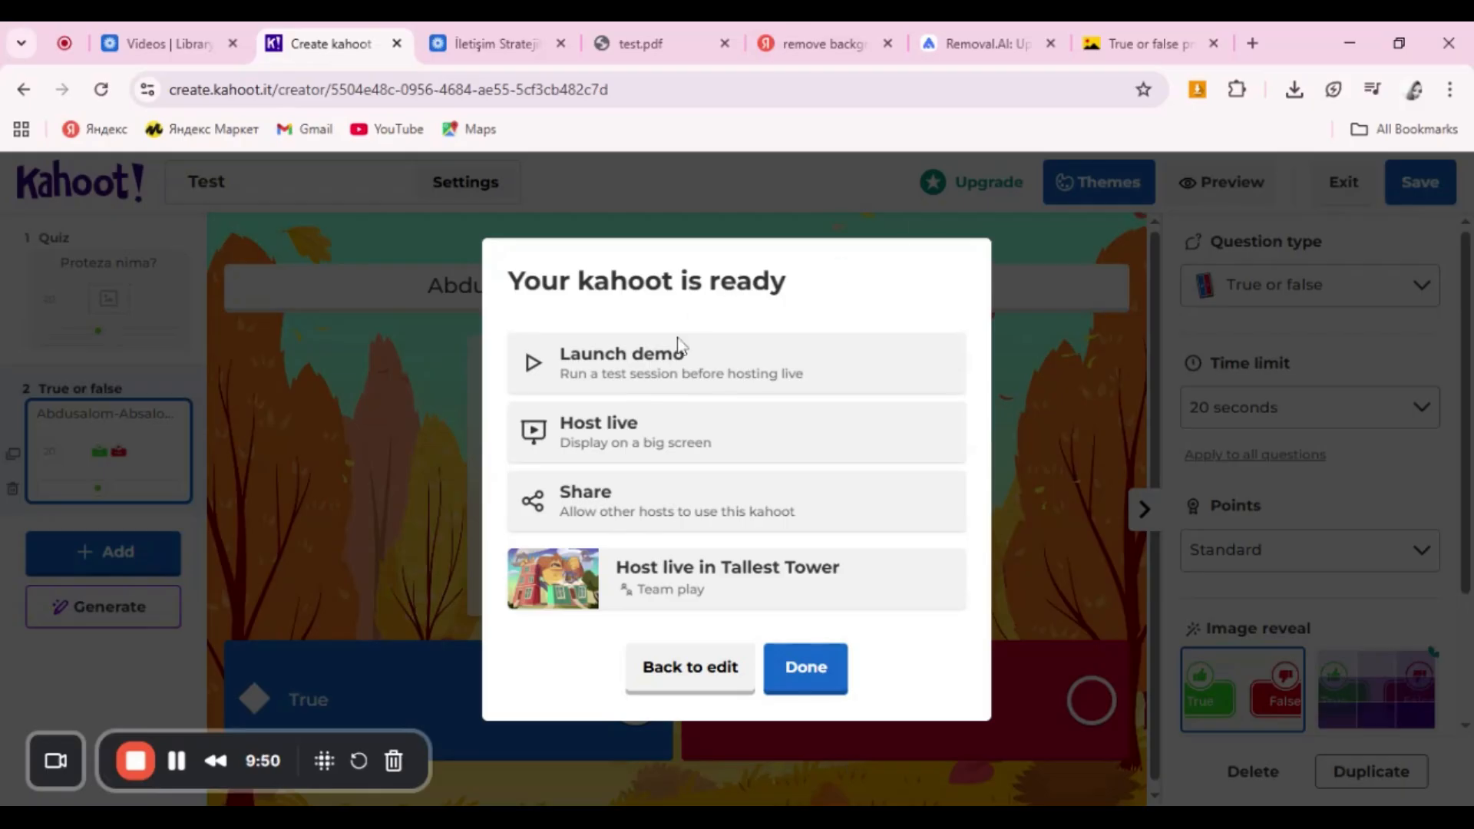
# Step: Launch a demo of the finished kahoot, look at its lobby and participant screen, and return to the editor
pyautogui.click(634, 382)
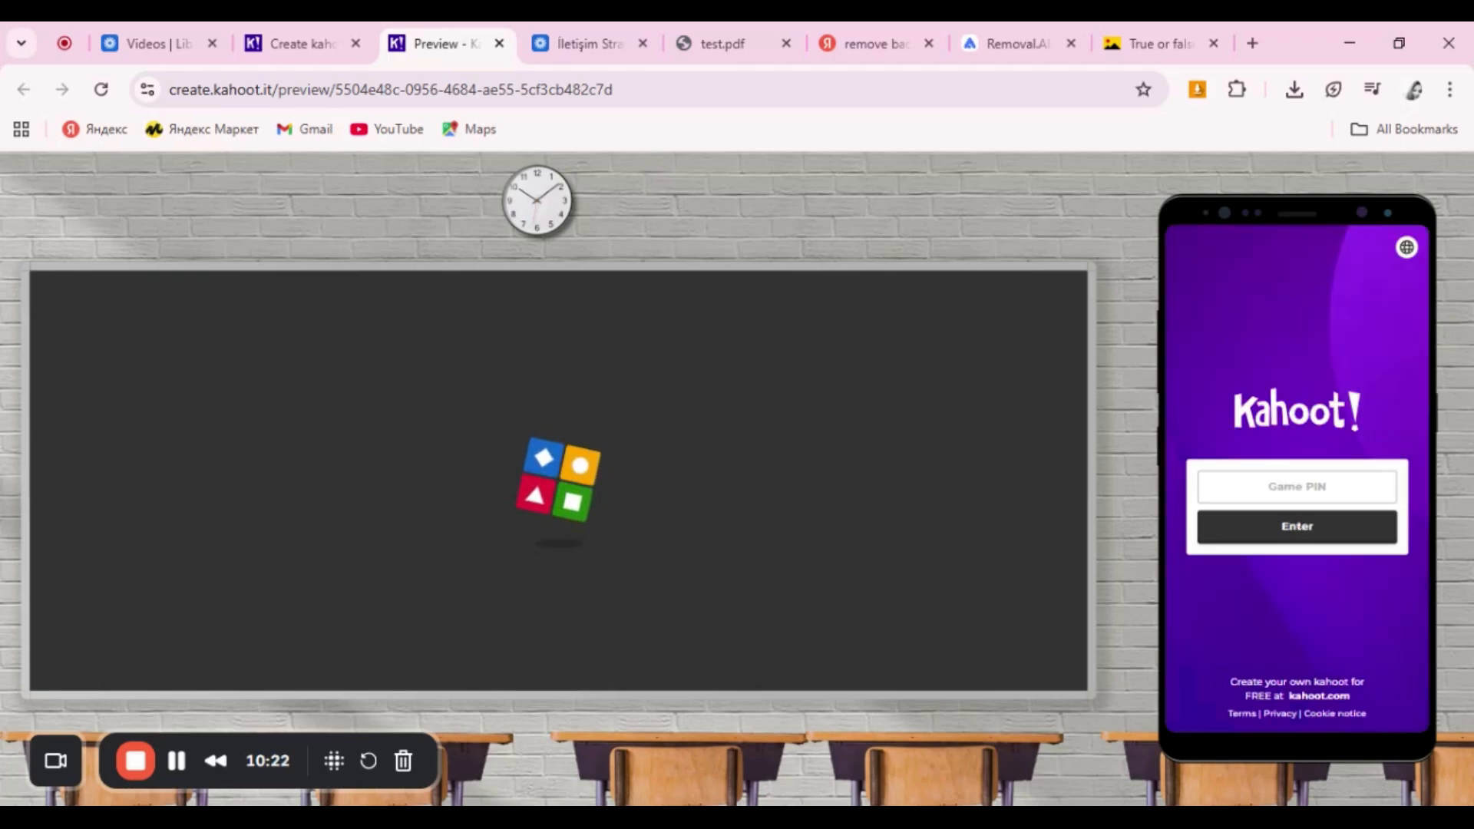
pyautogui.click(1297, 487)
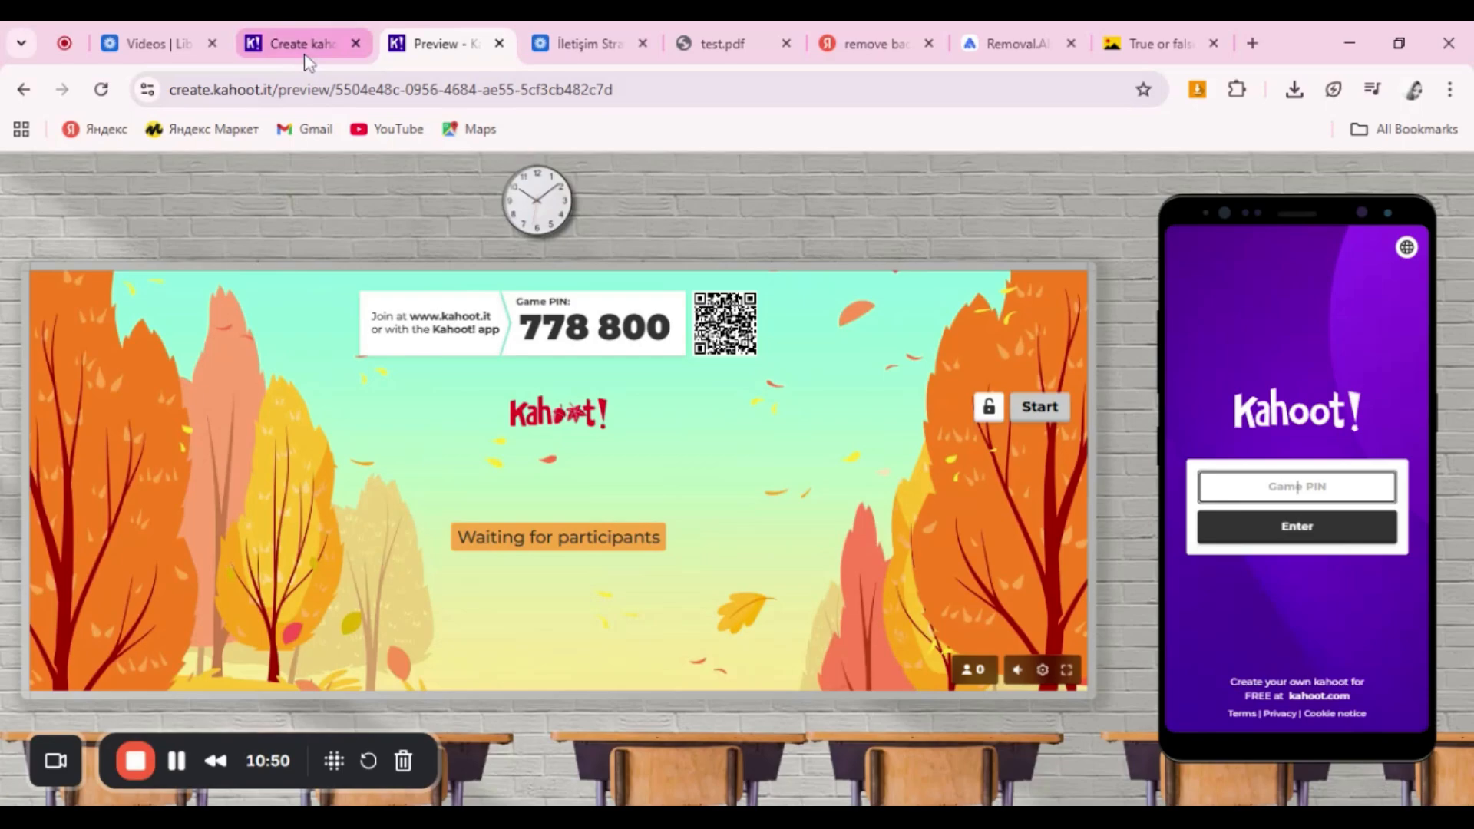
pyautogui.click(305, 46)
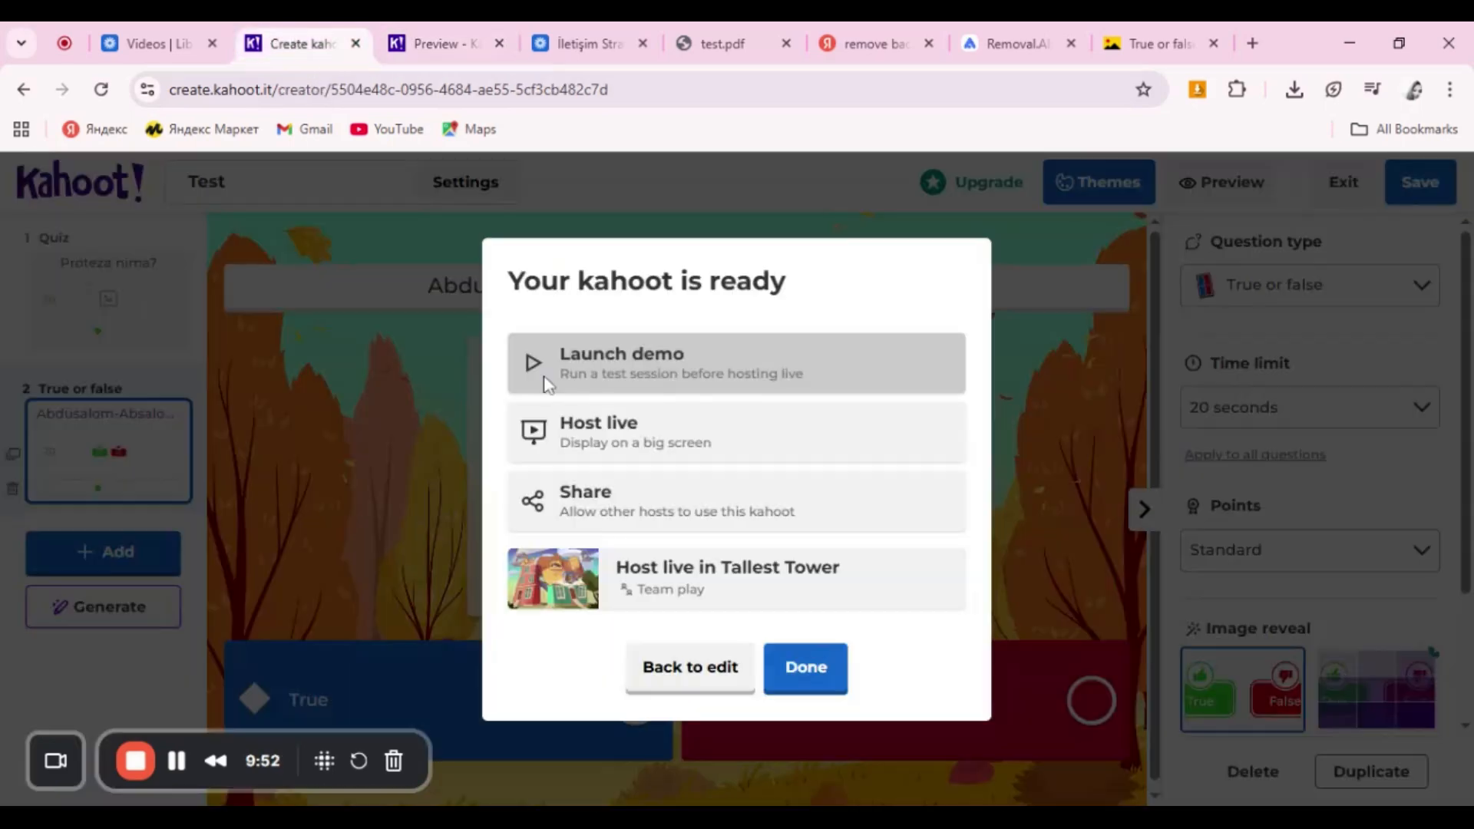
# Step: Open live hosting for the kahoot, compare the Lecture and Team modes, and select Classic mode
pyautogui.click(627, 442)
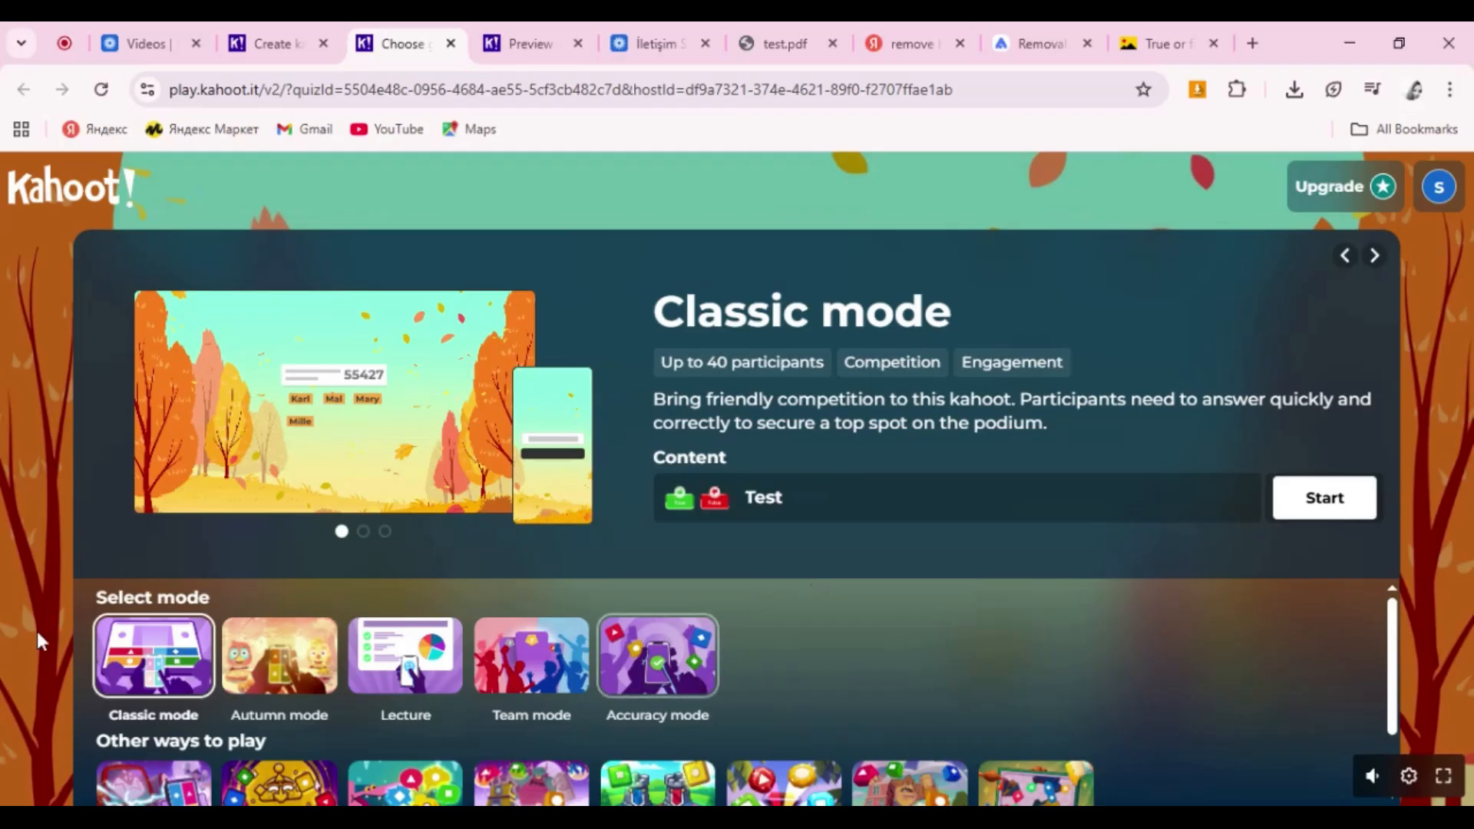
pyautogui.click(278, 675)
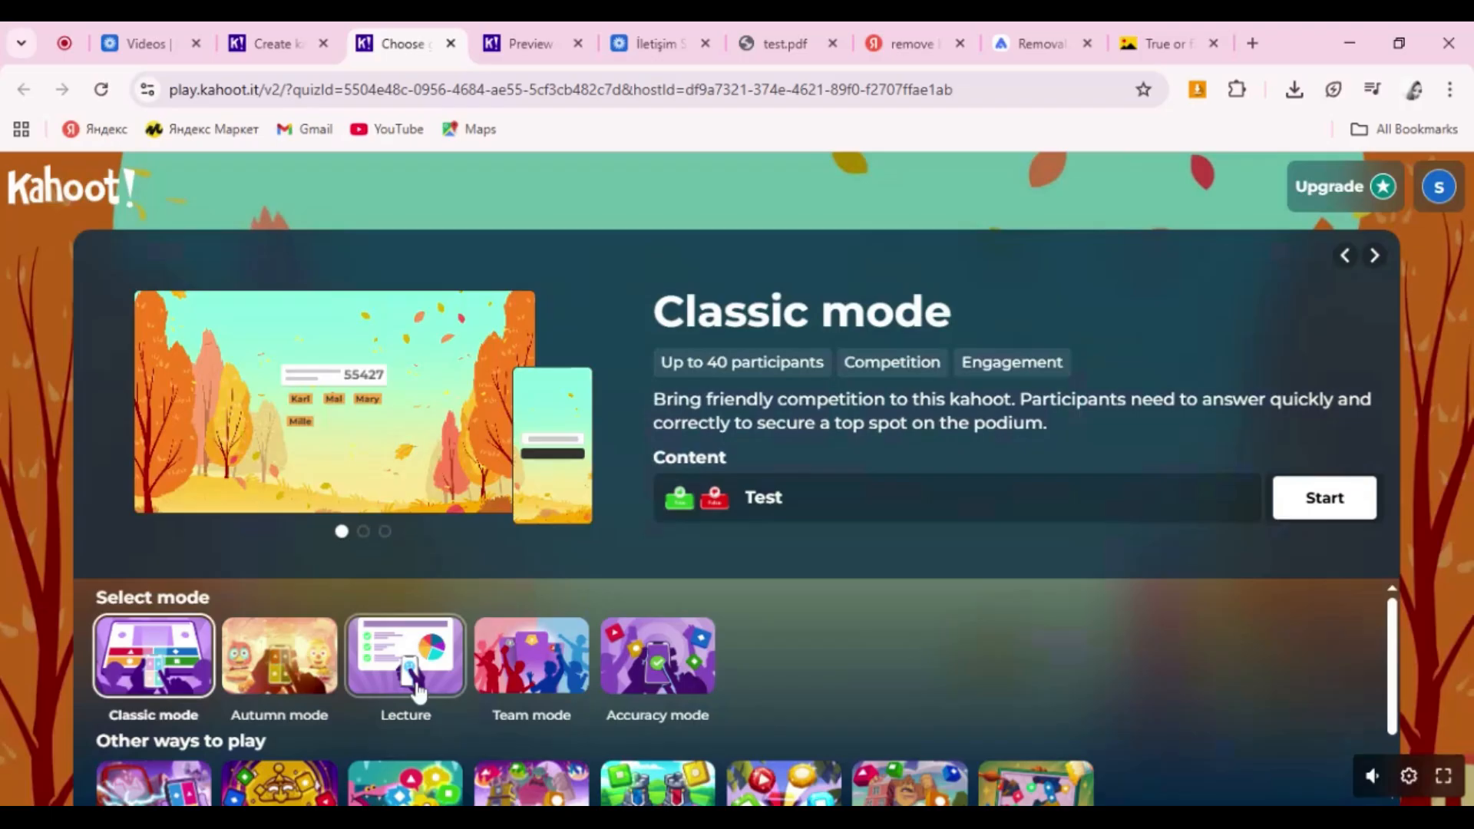
pyautogui.click(415, 685)
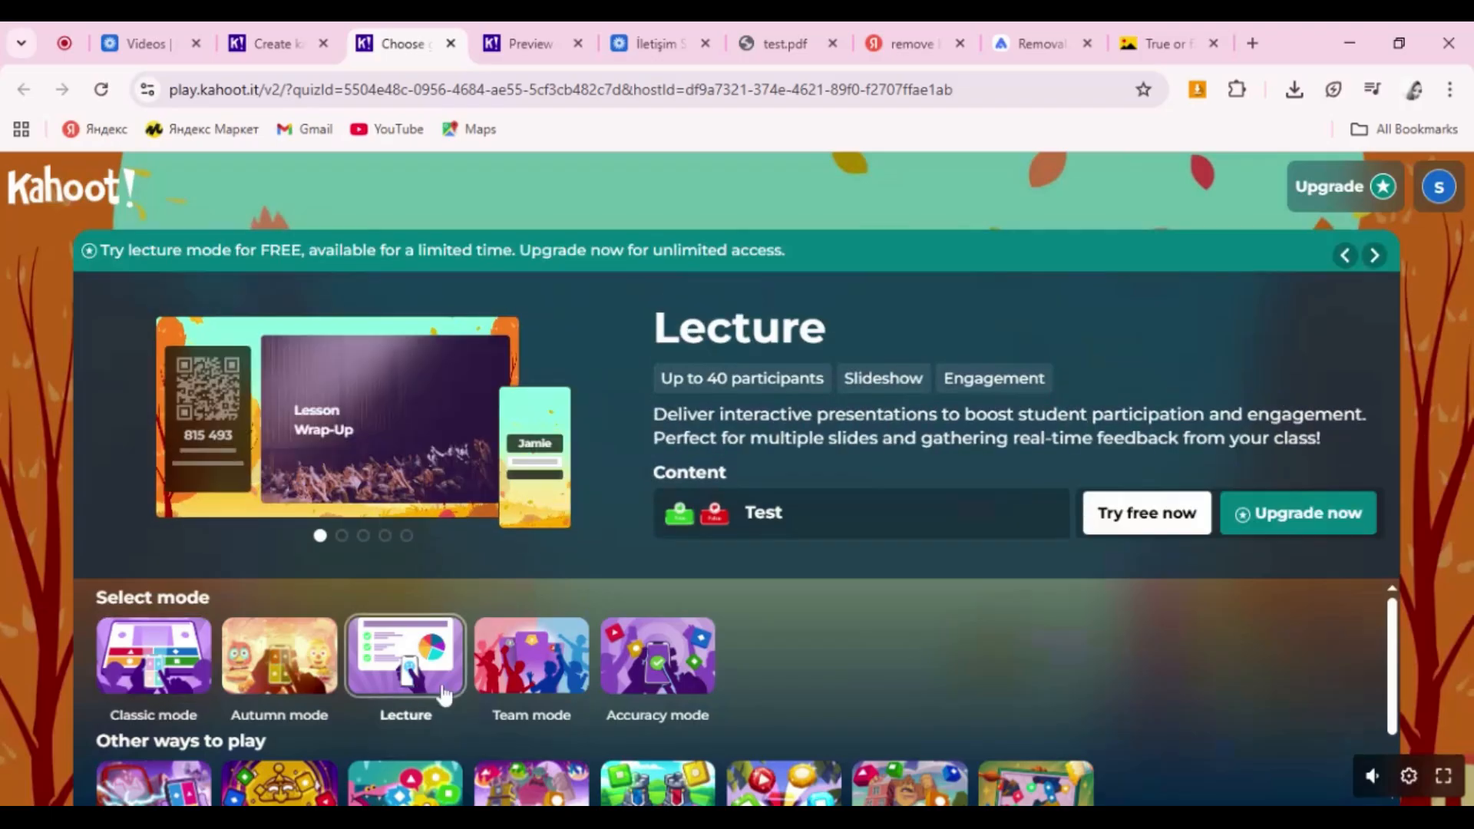
pyautogui.click(542, 676)
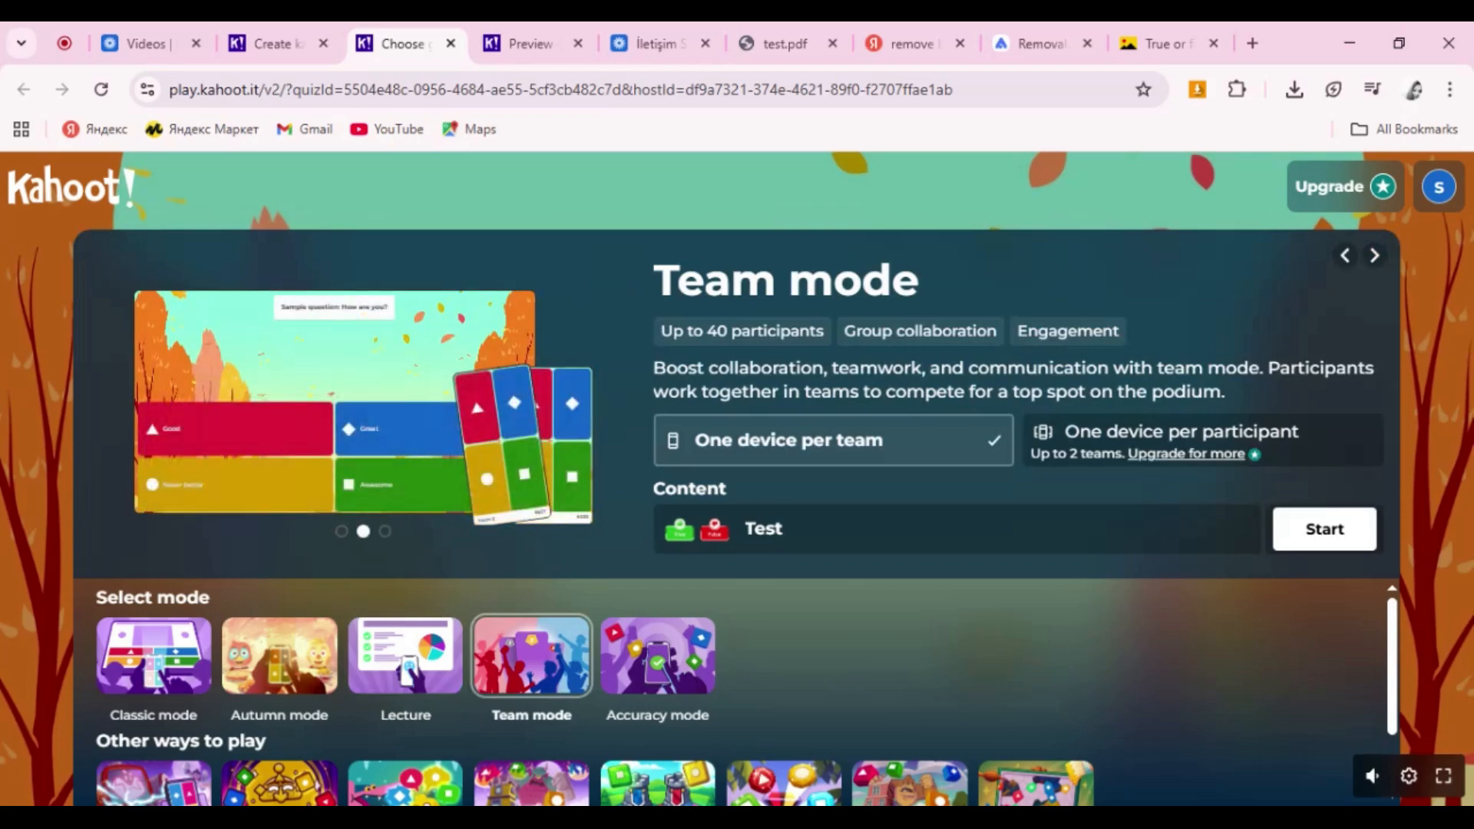
pyautogui.click(157, 667)
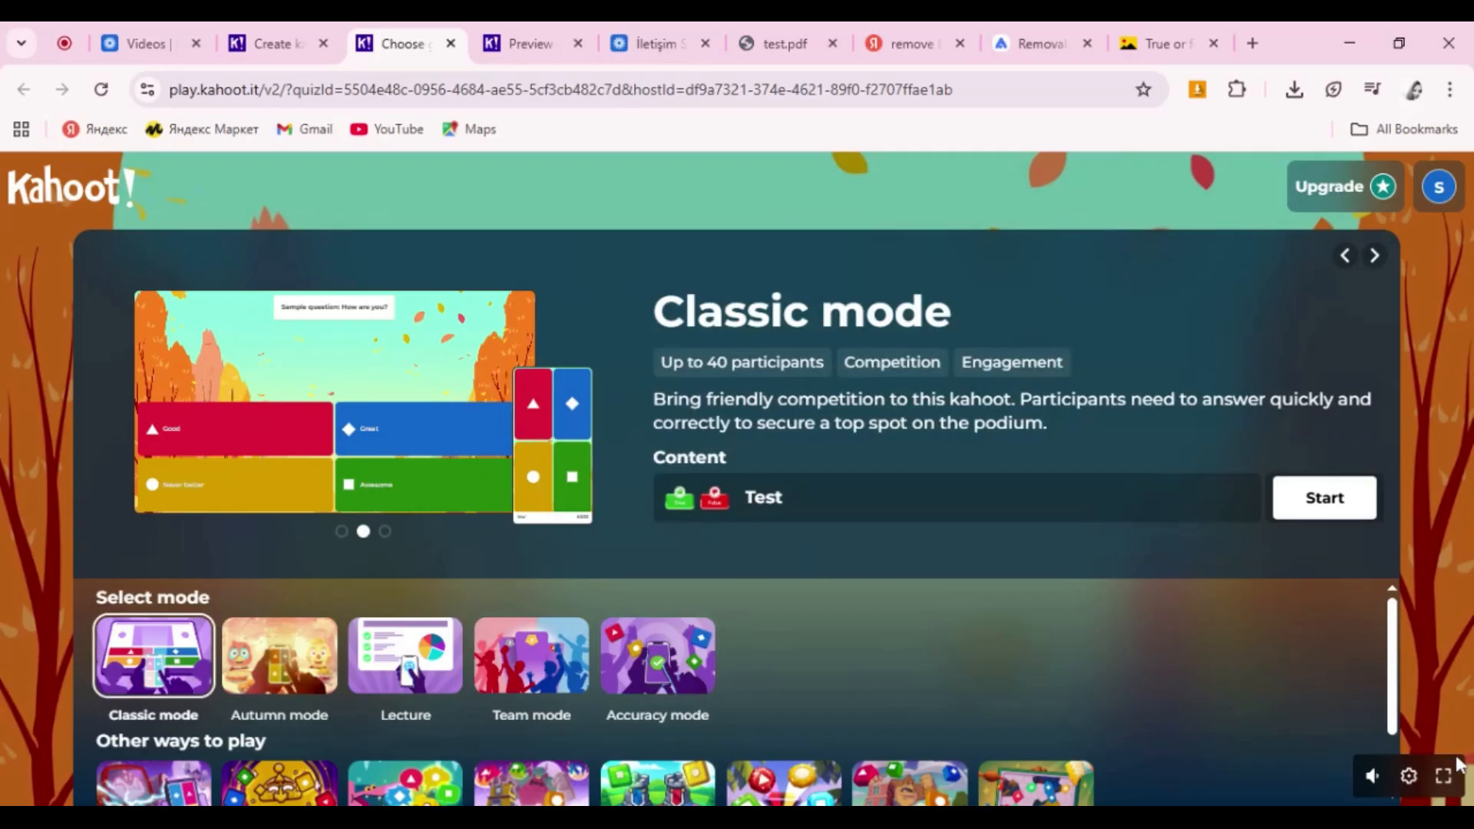
# Step: In the game settings, switch "Show questions on devices" and "Characters" off and back on, and close the settings
pyautogui.click(1408, 776)
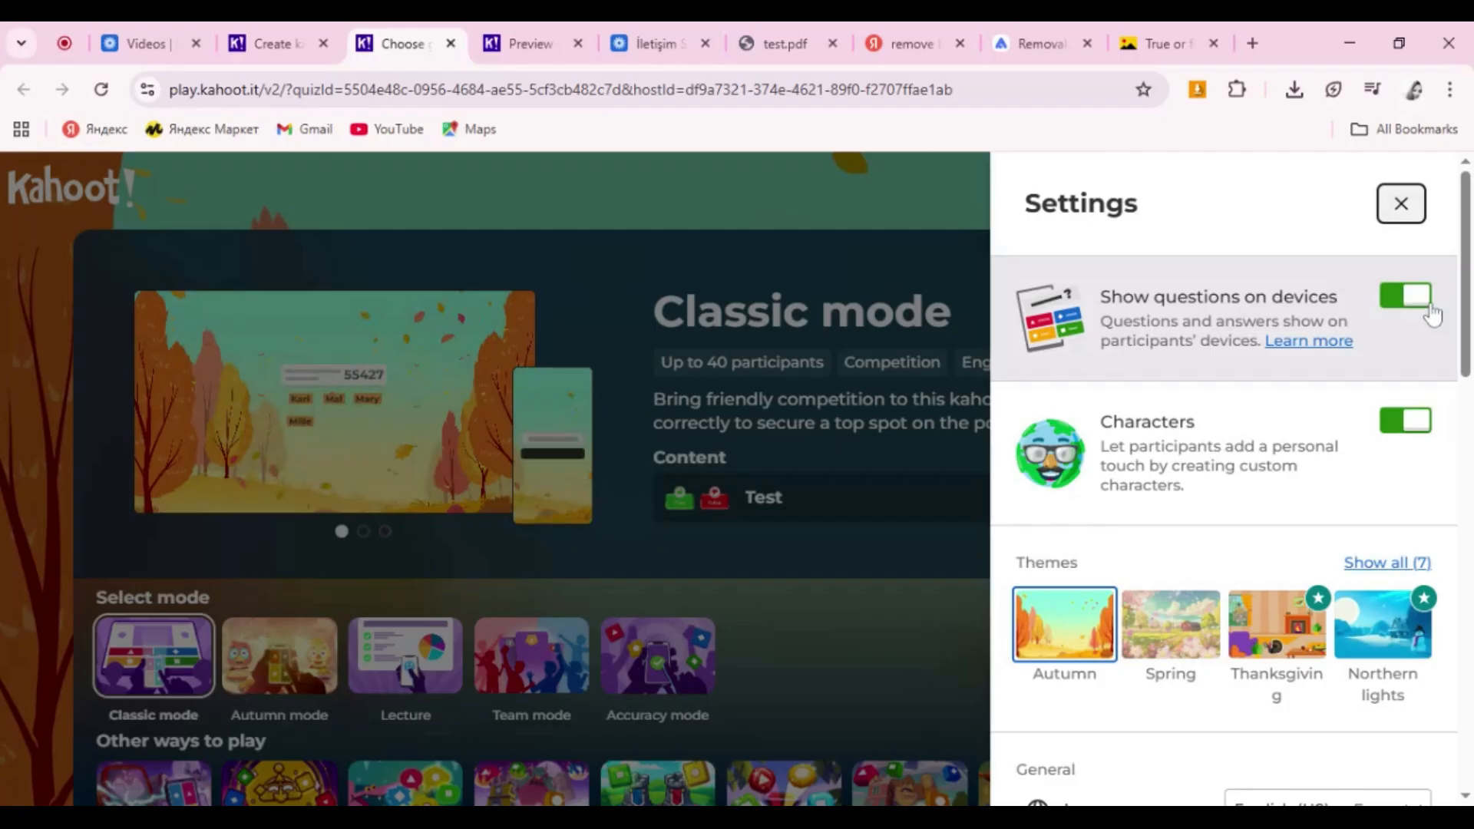
pyautogui.click(1388, 301)
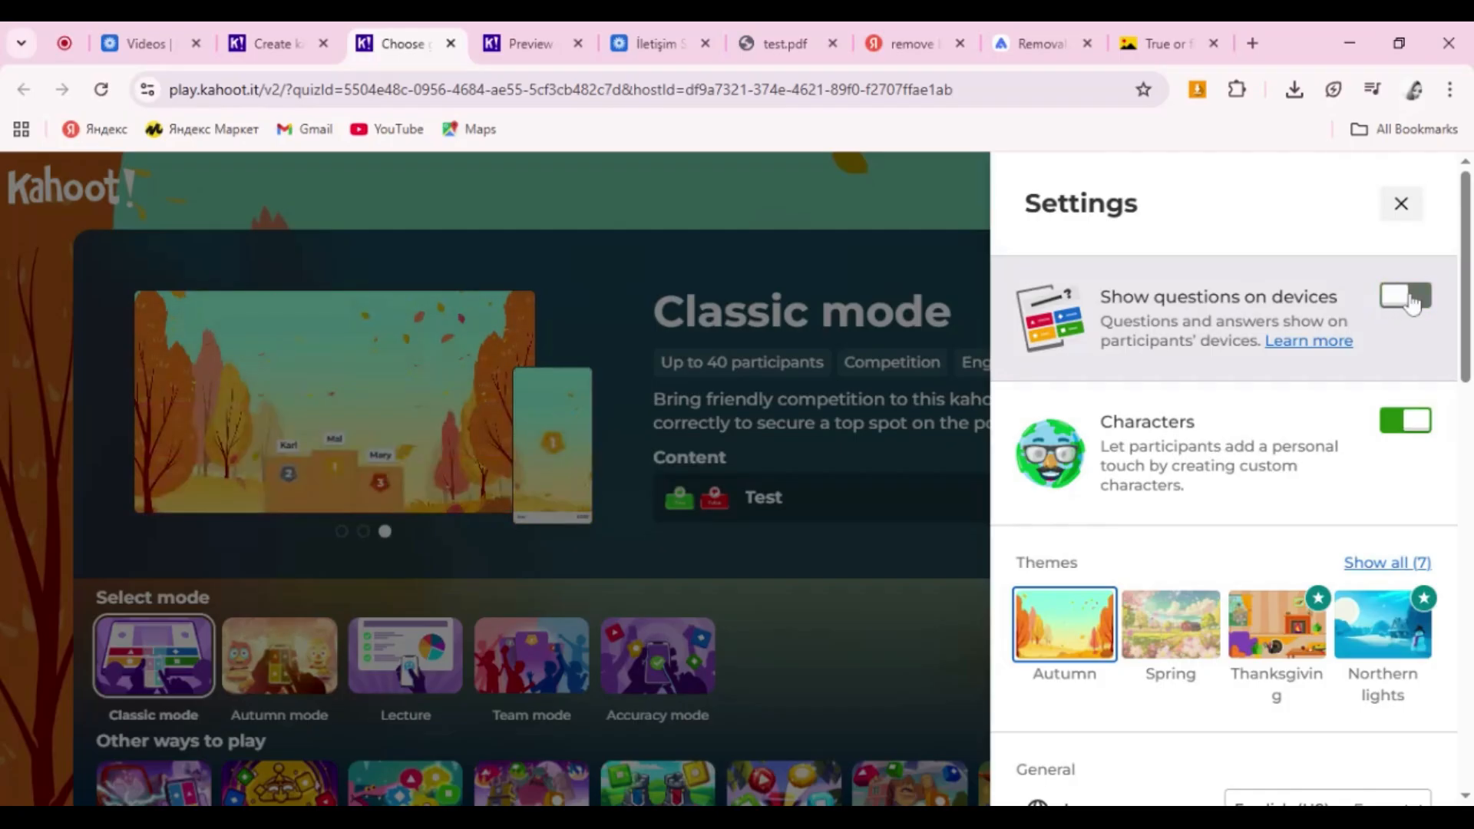
pyautogui.click(1429, 304)
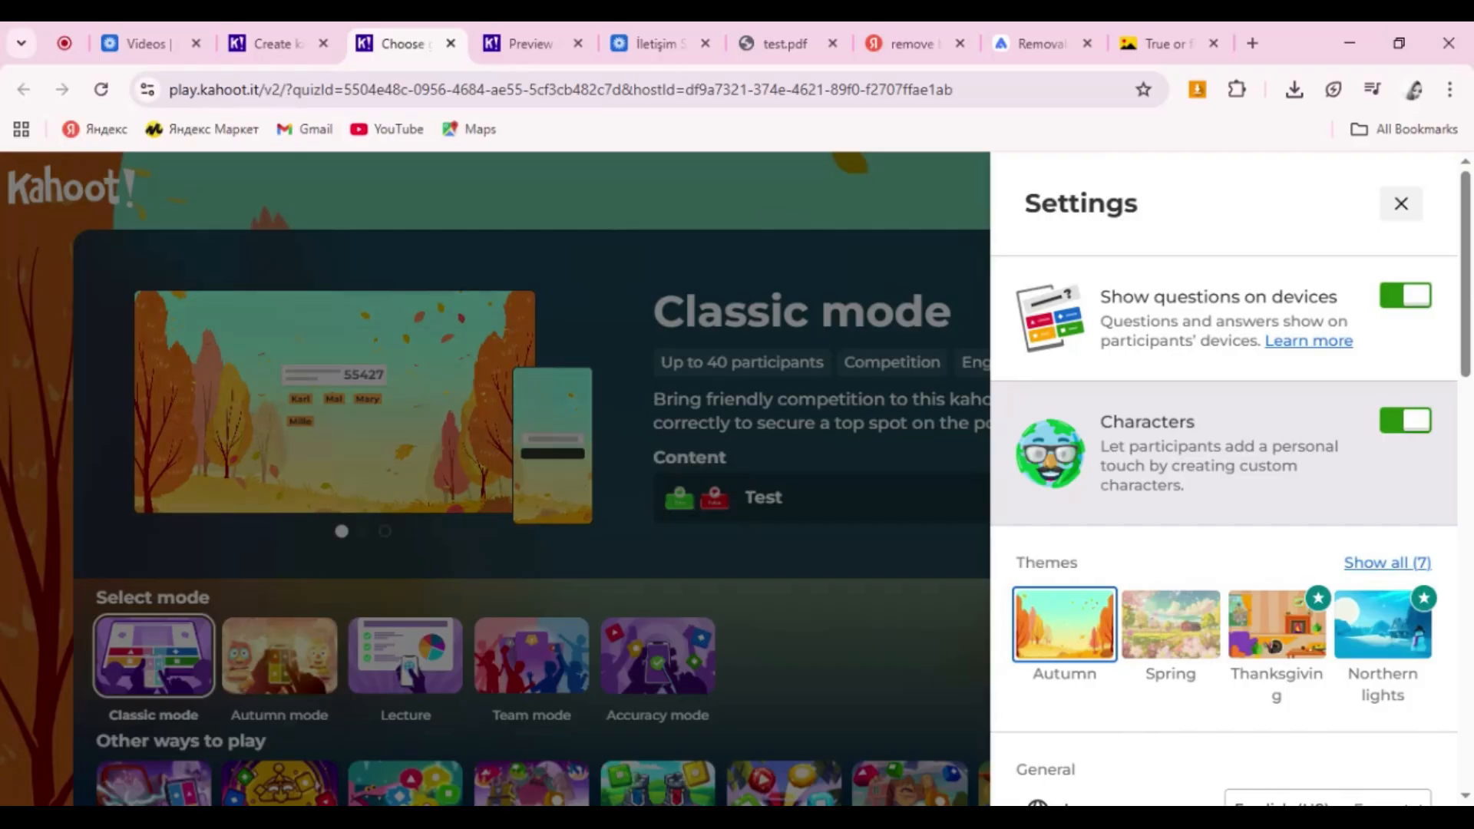
pyautogui.click(1395, 424)
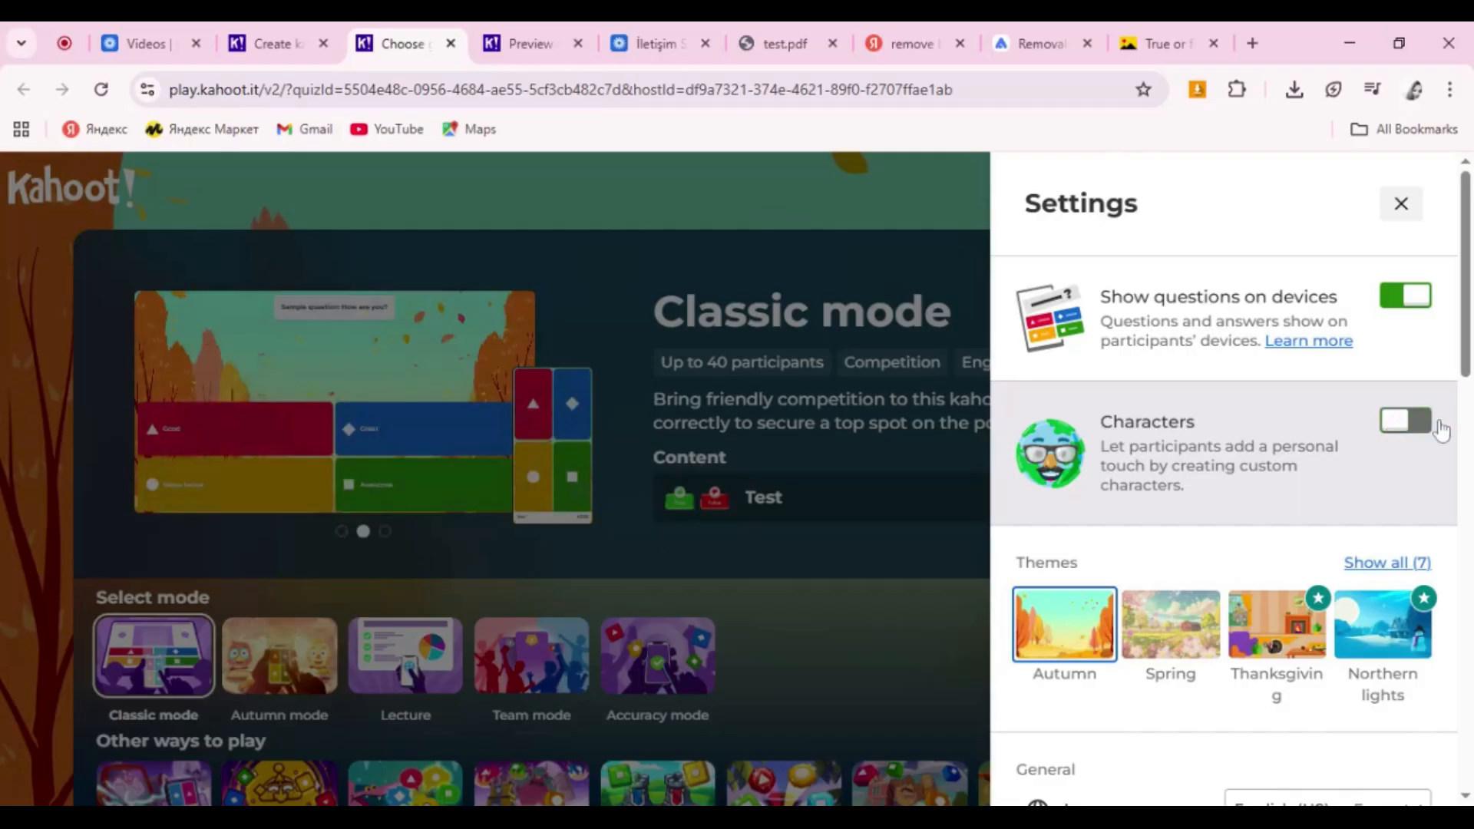
pyautogui.click(1426, 426)
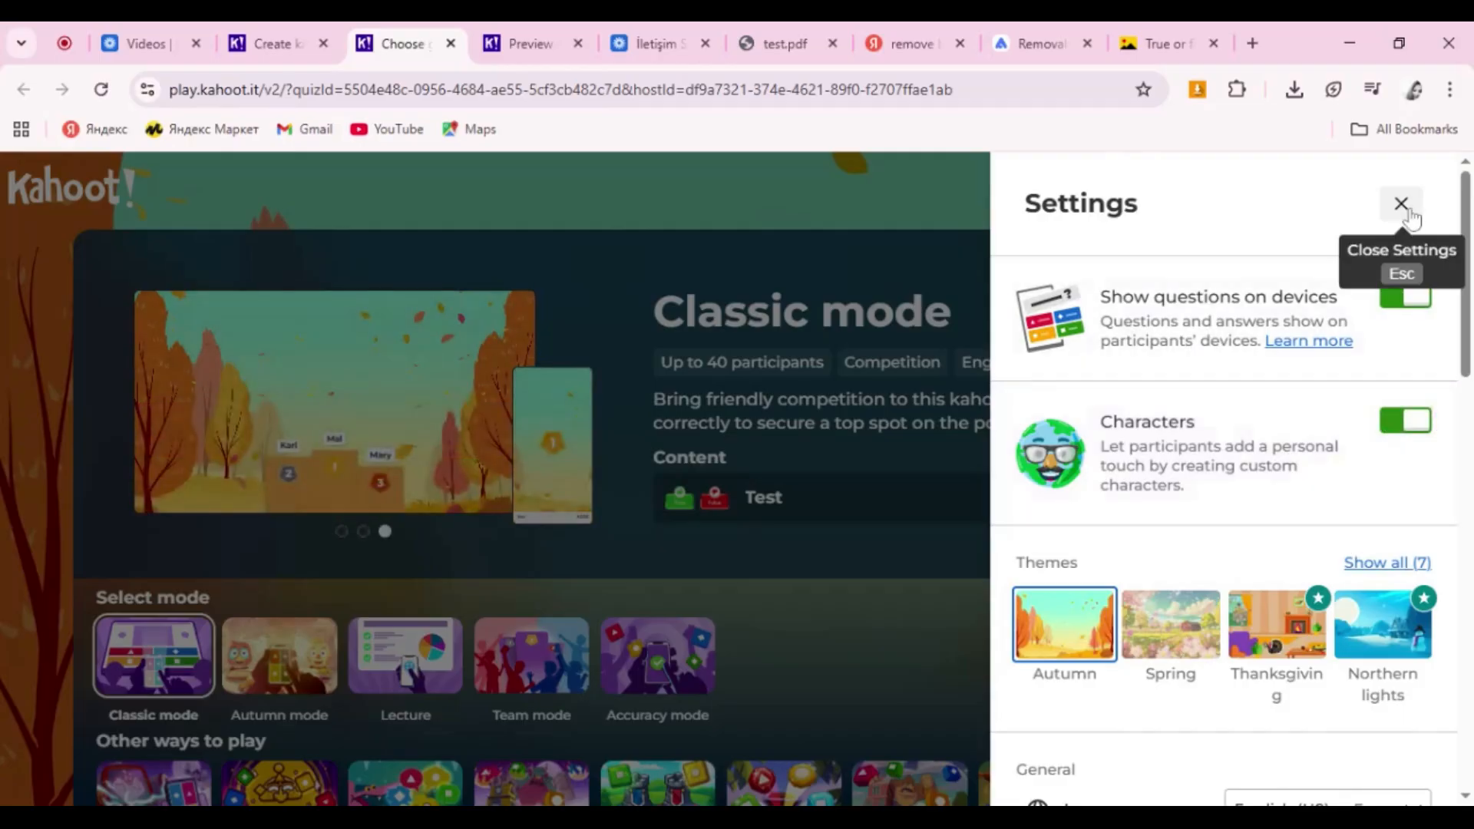
pyautogui.click(1402, 203)
# Step: Start hosting the Test kahoot in Classic mode
pyautogui.click(1324, 499)
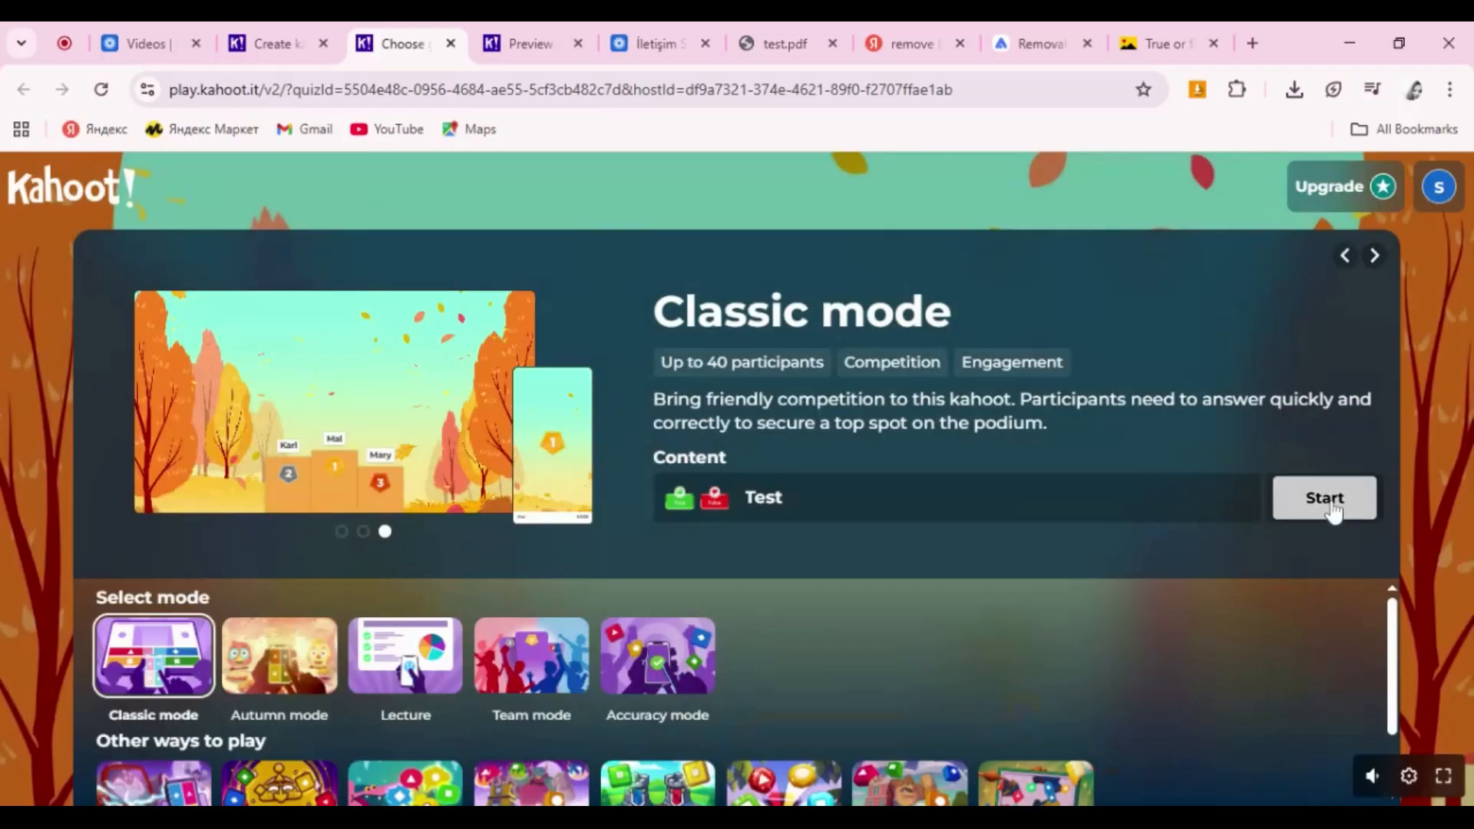